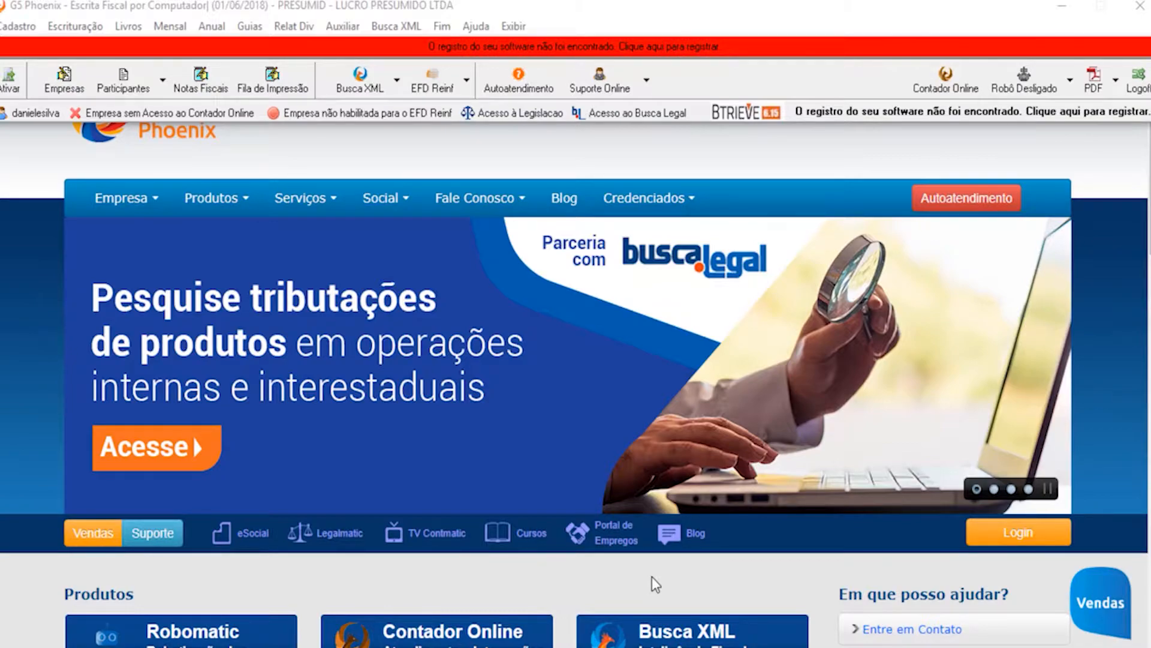
Step: Open the NFe import for ICMS/IPI notes and set it to import Entradas (Terceiros)
left_click(73, 27)
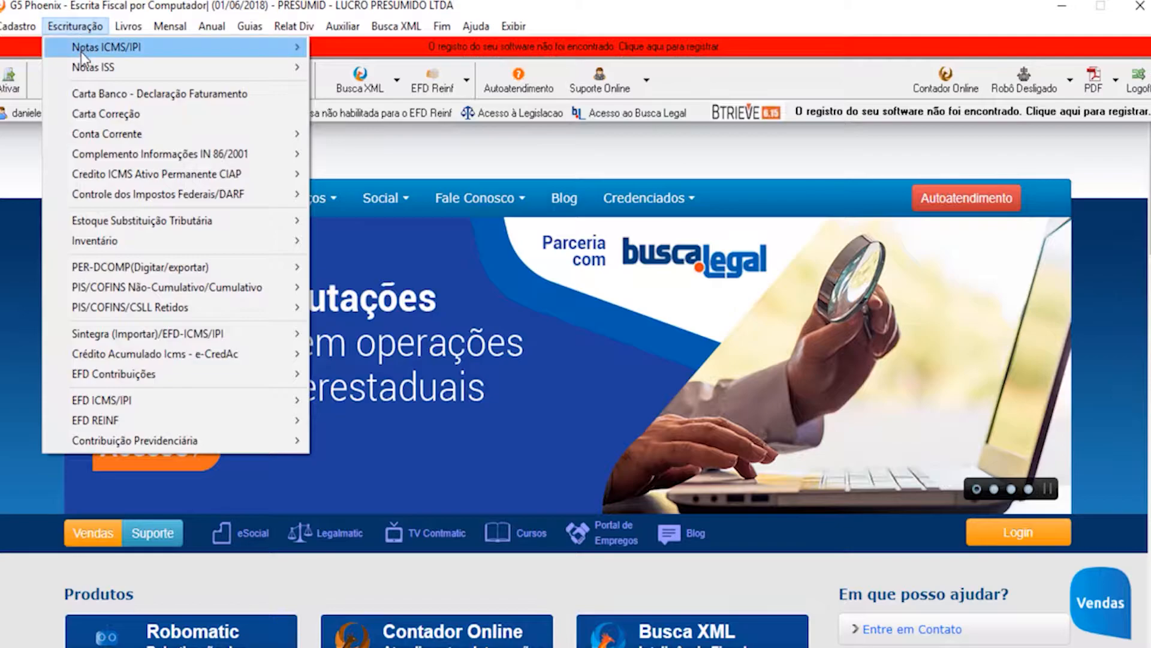
mouse_move(81, 51)
mouse_move(378, 158)
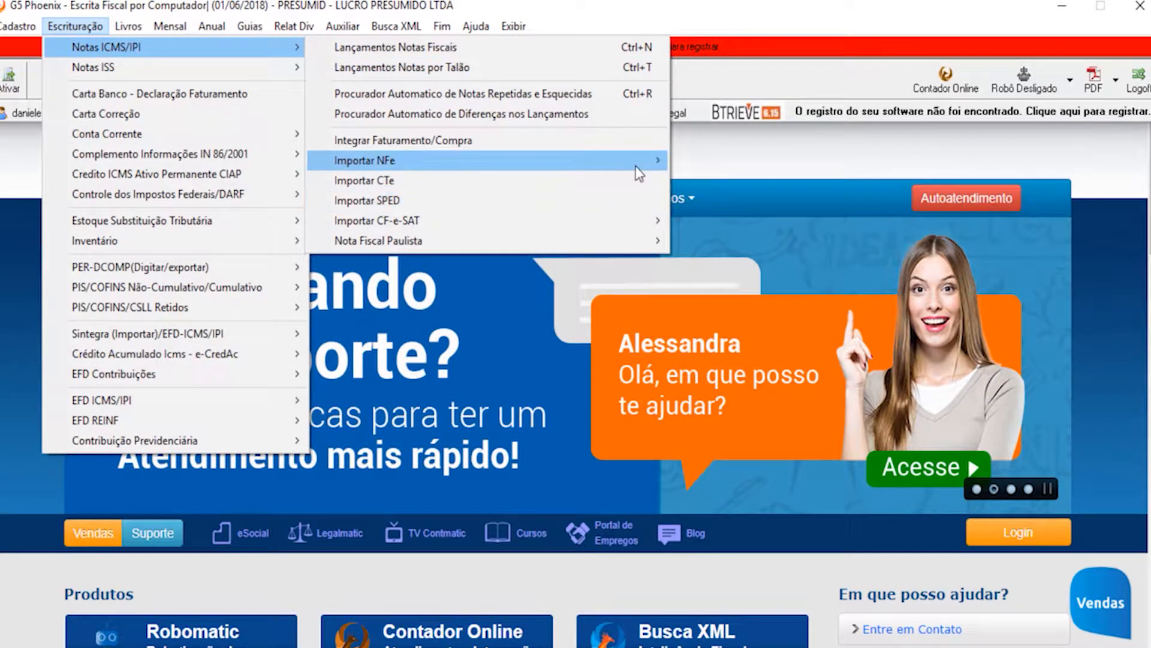
left_click(686, 175)
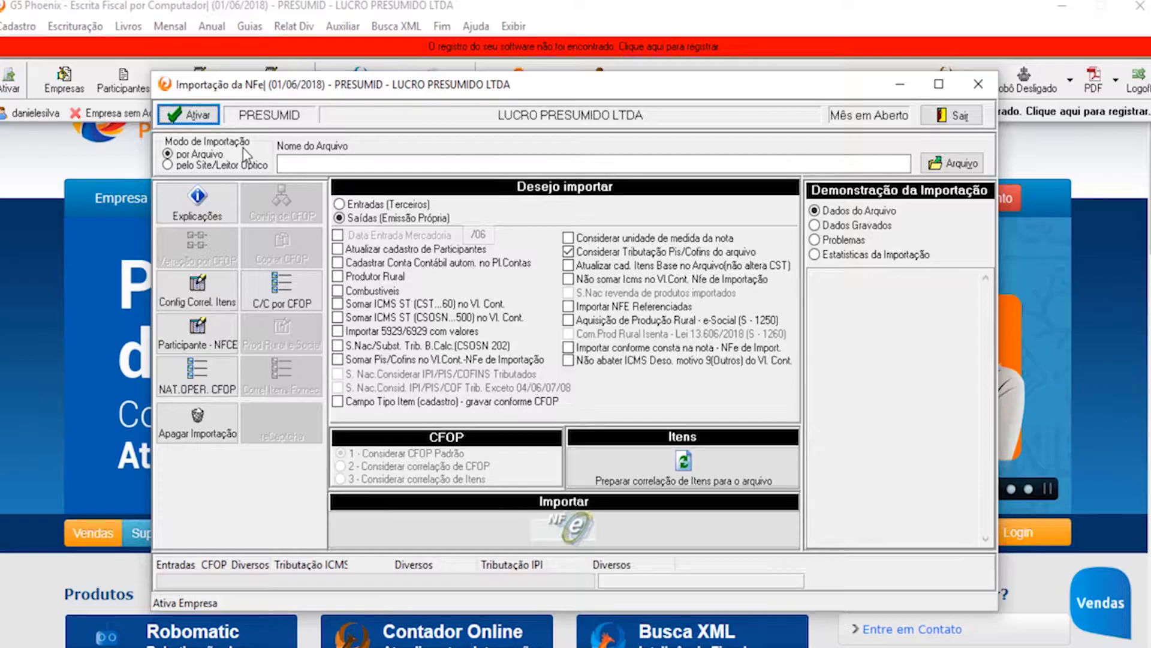
left_click(340, 219)
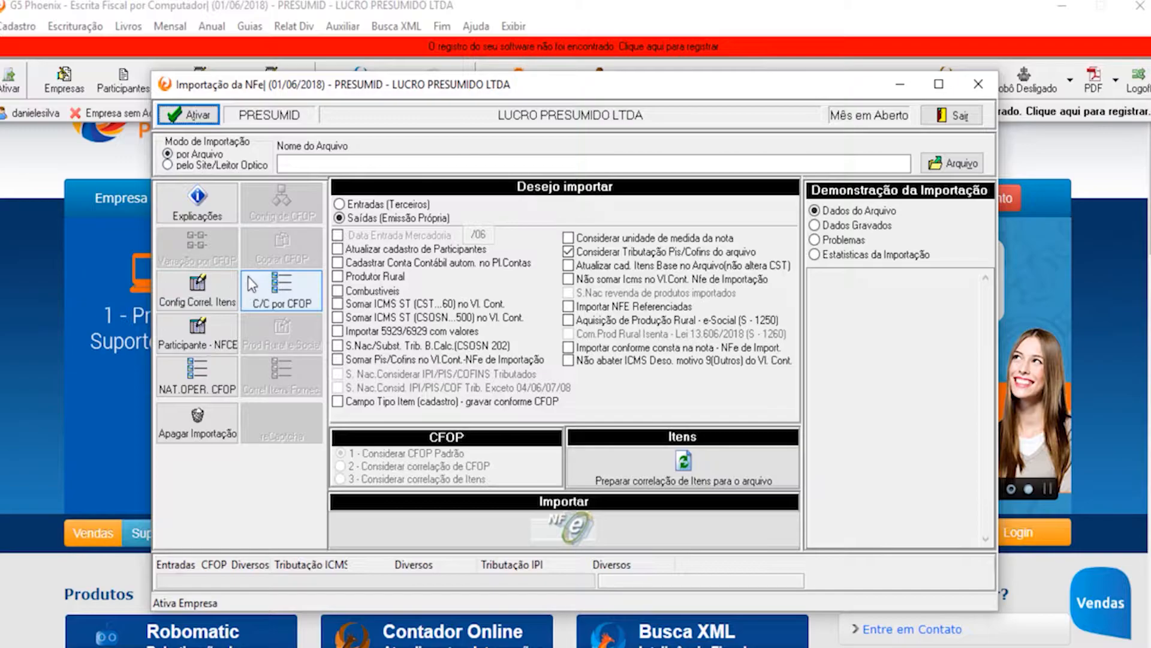
left_click(355, 209)
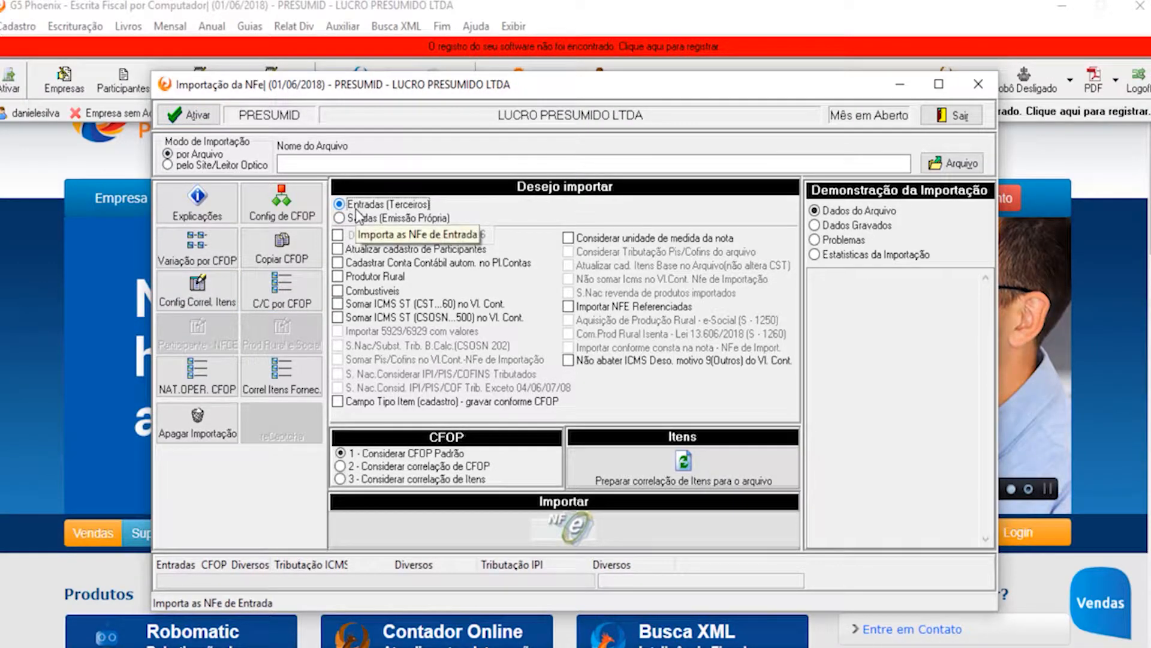
Step: Examine the default CFOP and the 5101 correlation in the CFOP configuration, including the Configuração option for its CST
left_click(290, 218)
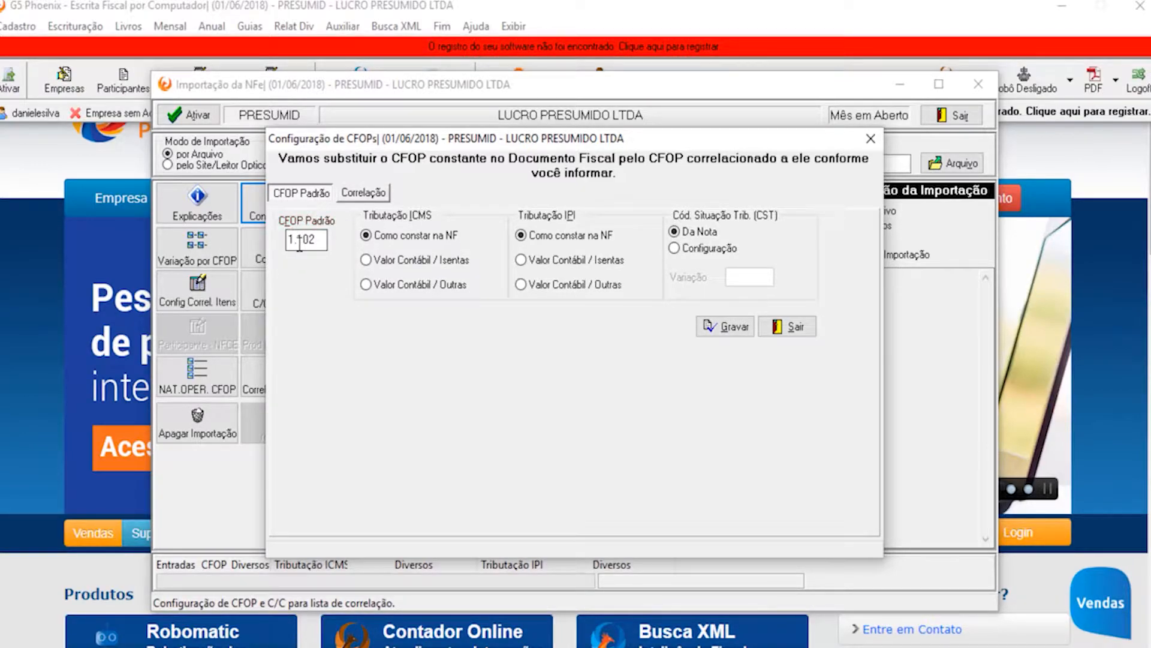
left_click(364, 192)
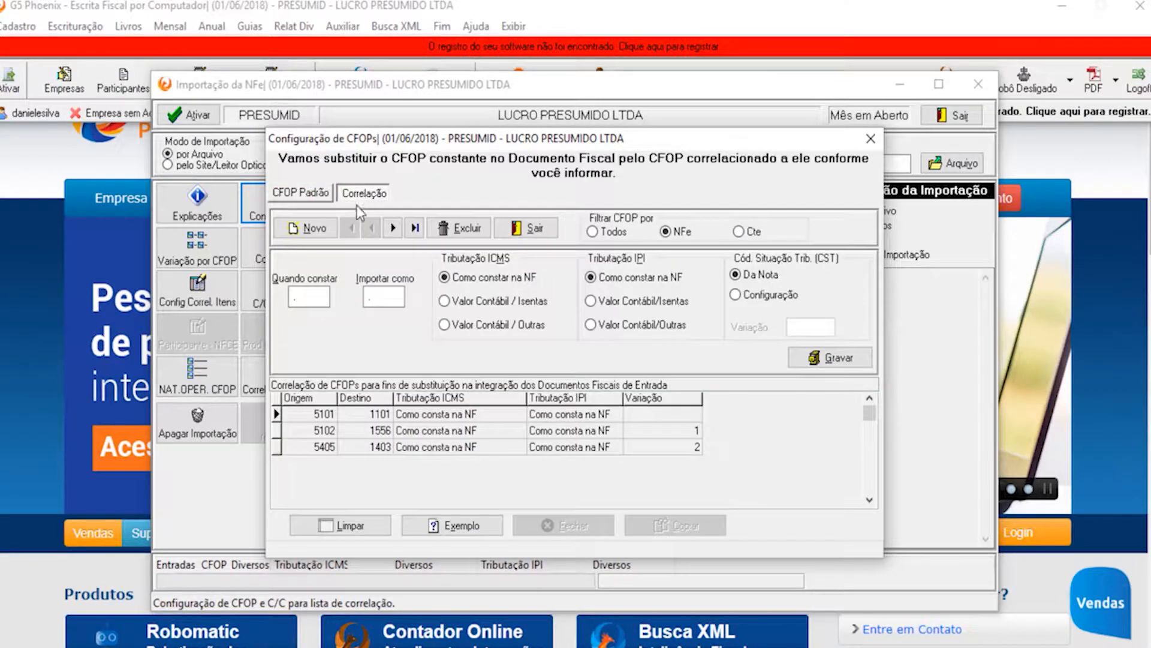
left_click(360, 419)
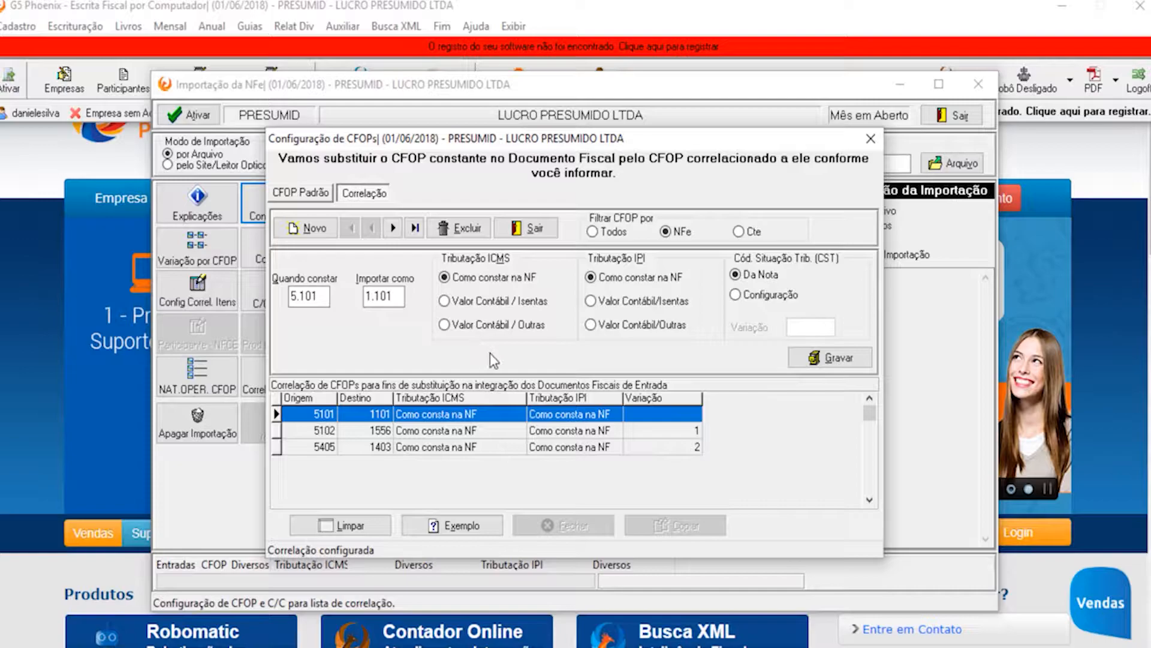
left_click(757, 296)
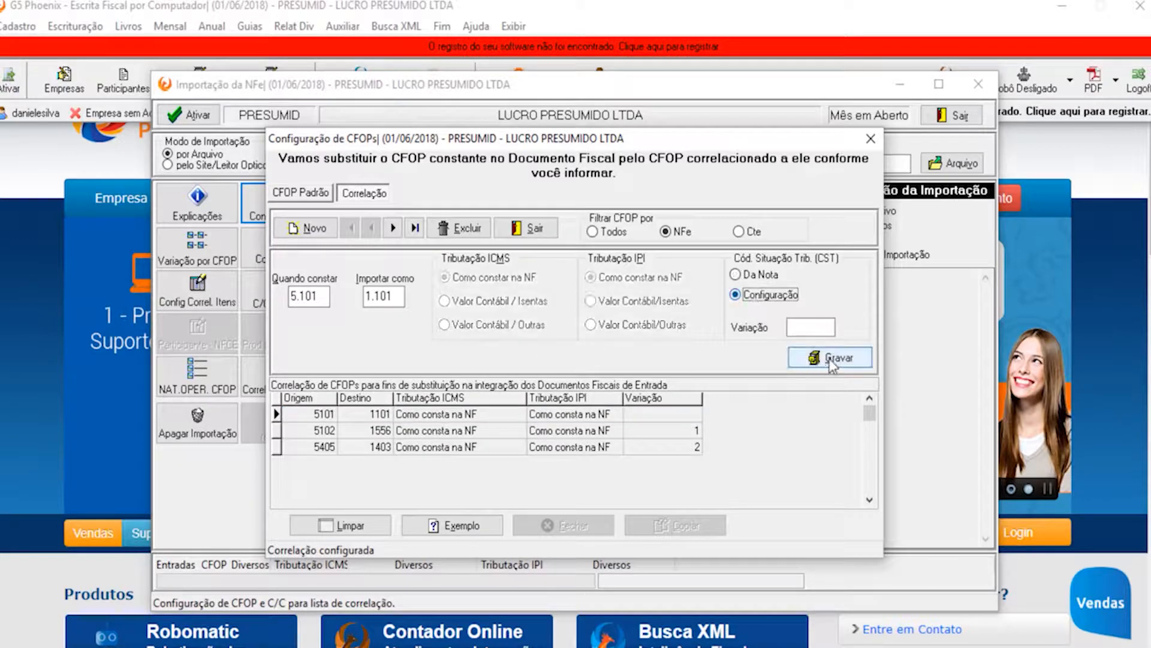
left_click(798, 326)
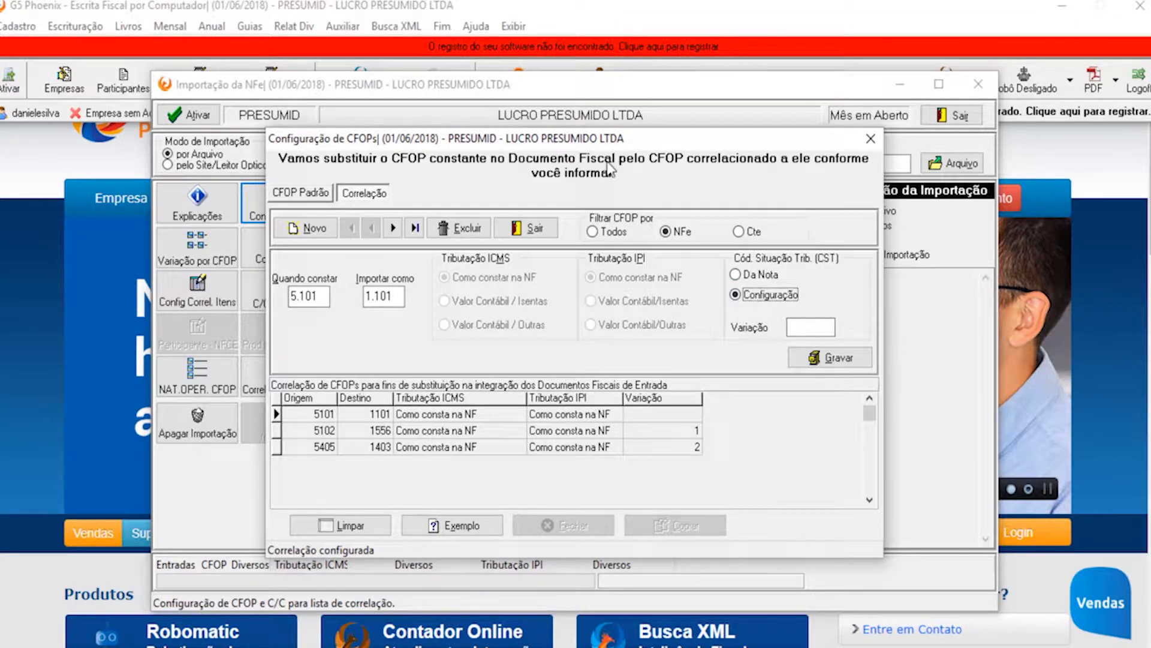
left_click(870, 139)
Step: Review the CST and rate settings registered in the CFOP variations for 1101 and 1556
left_click(197, 246)
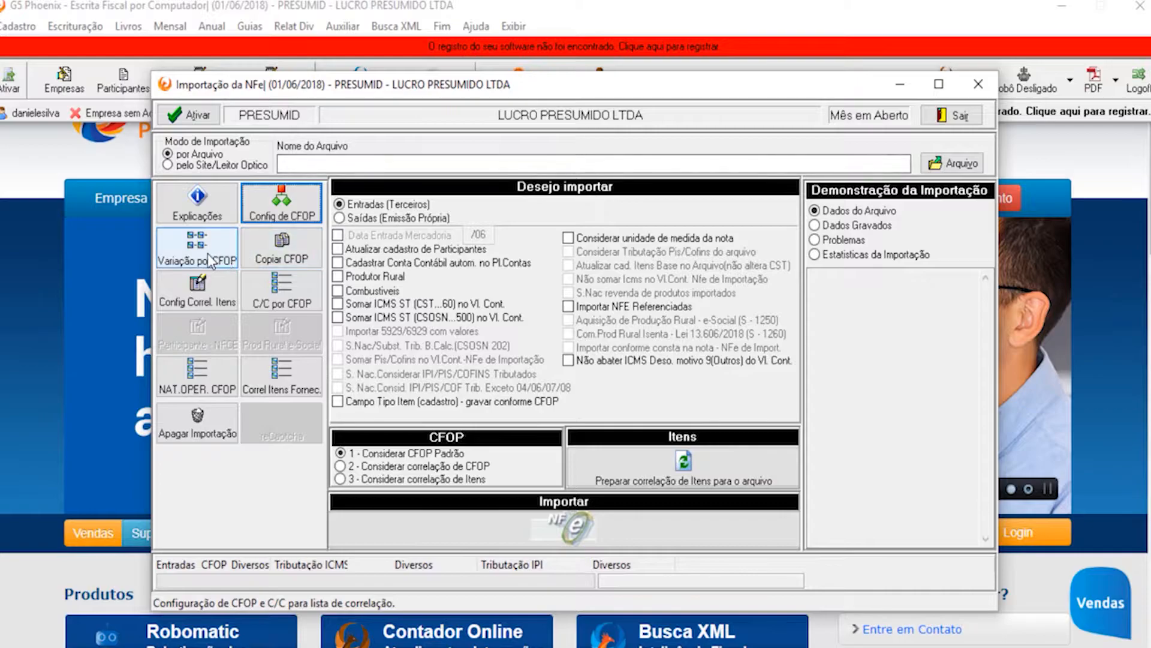
left_click(543, 467)
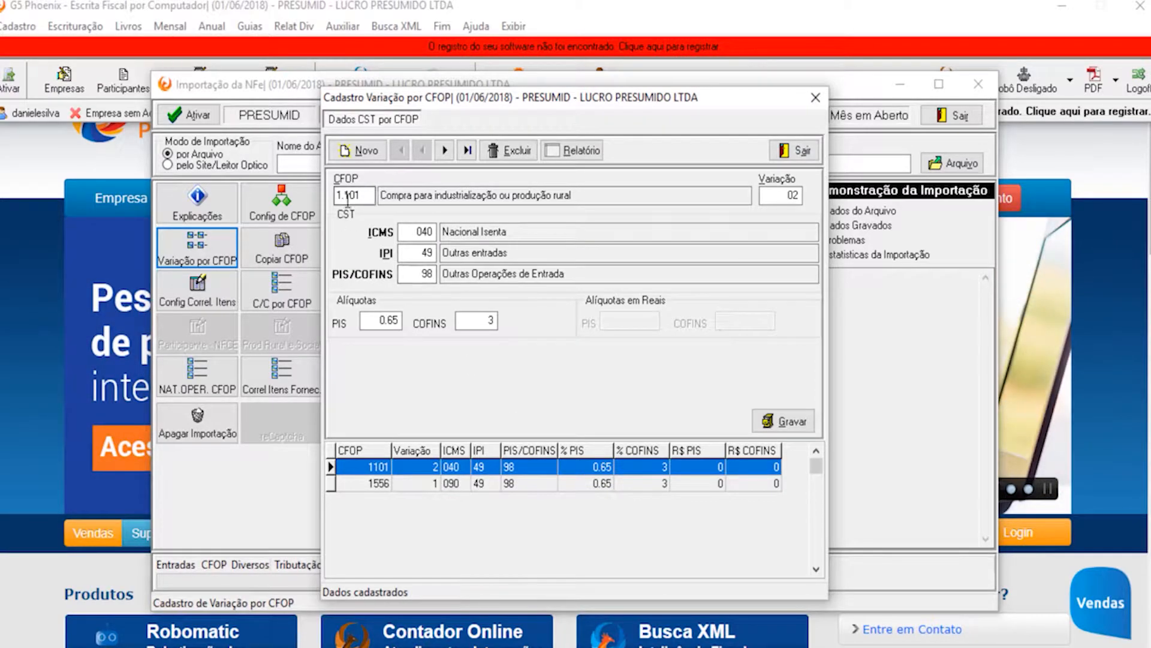
left_click(430, 484)
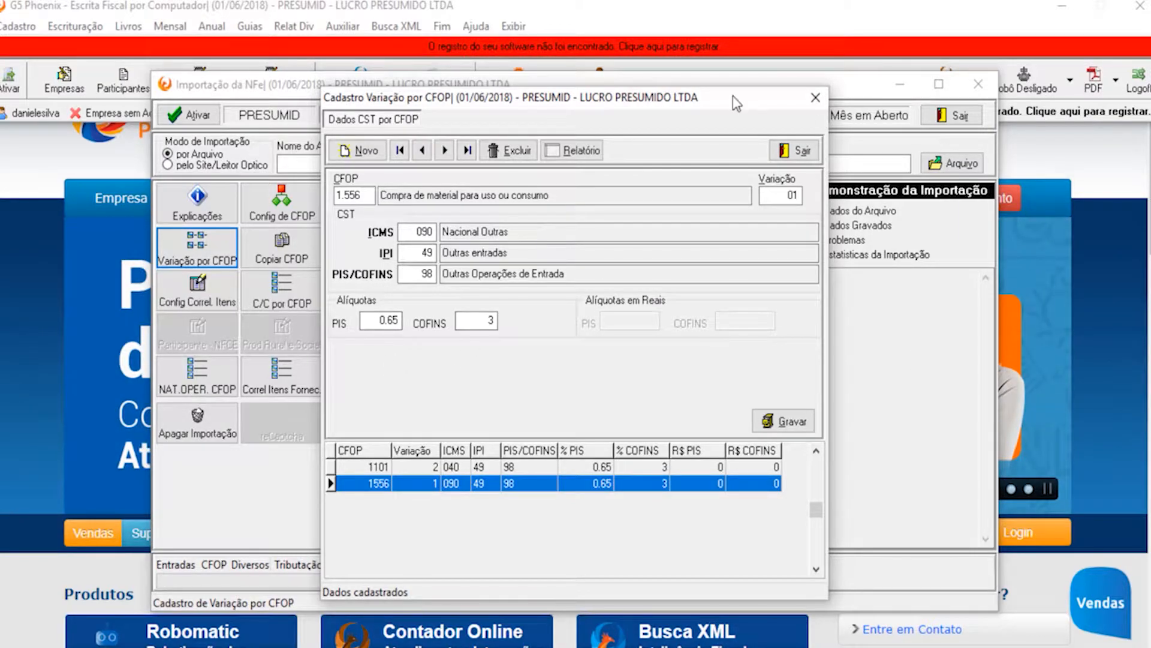
left_click(518, 466)
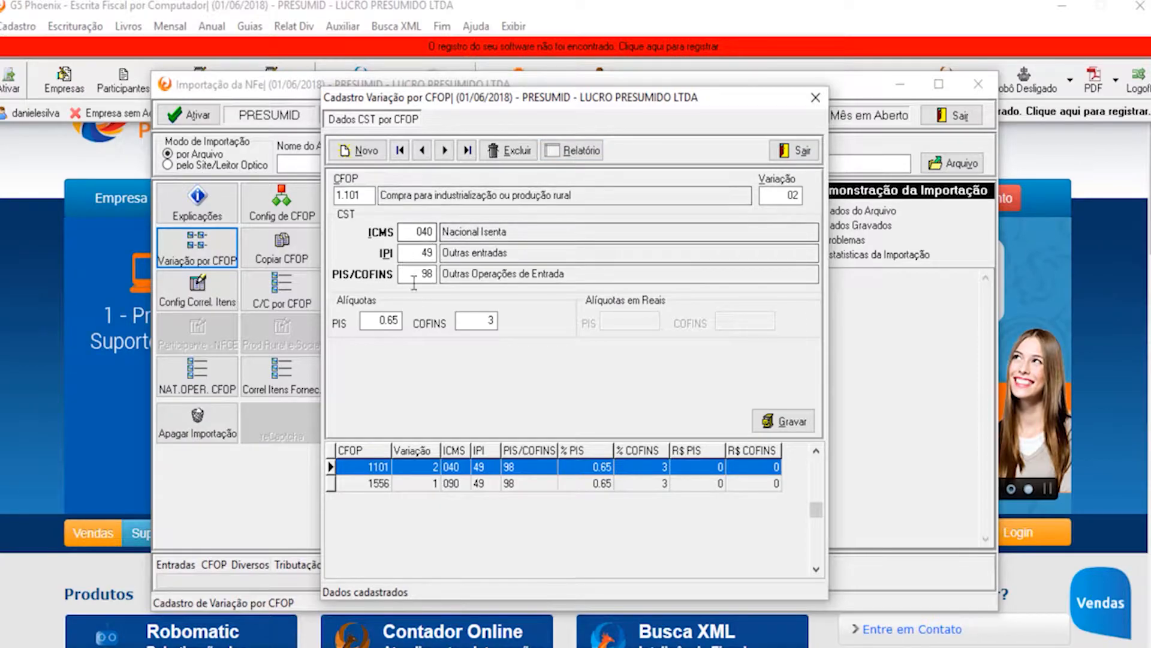
left_click(797, 150)
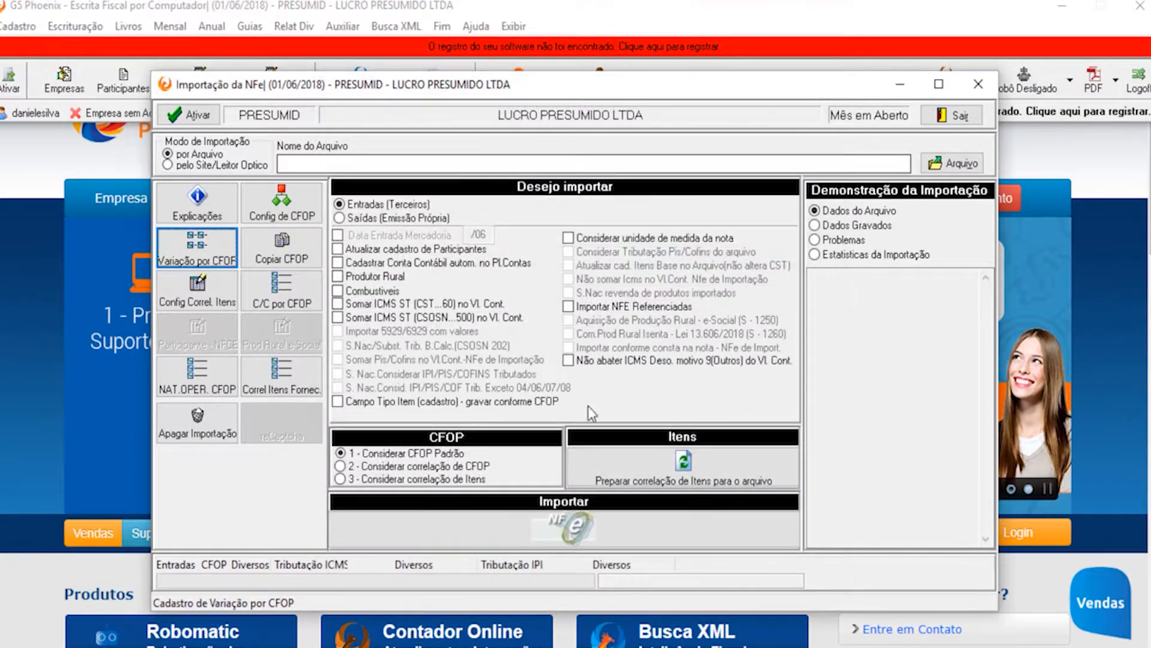
Step: Check which variations are assigned to the 5102 and 5405 correlations in the CFOP configuration
left_click(317, 214)
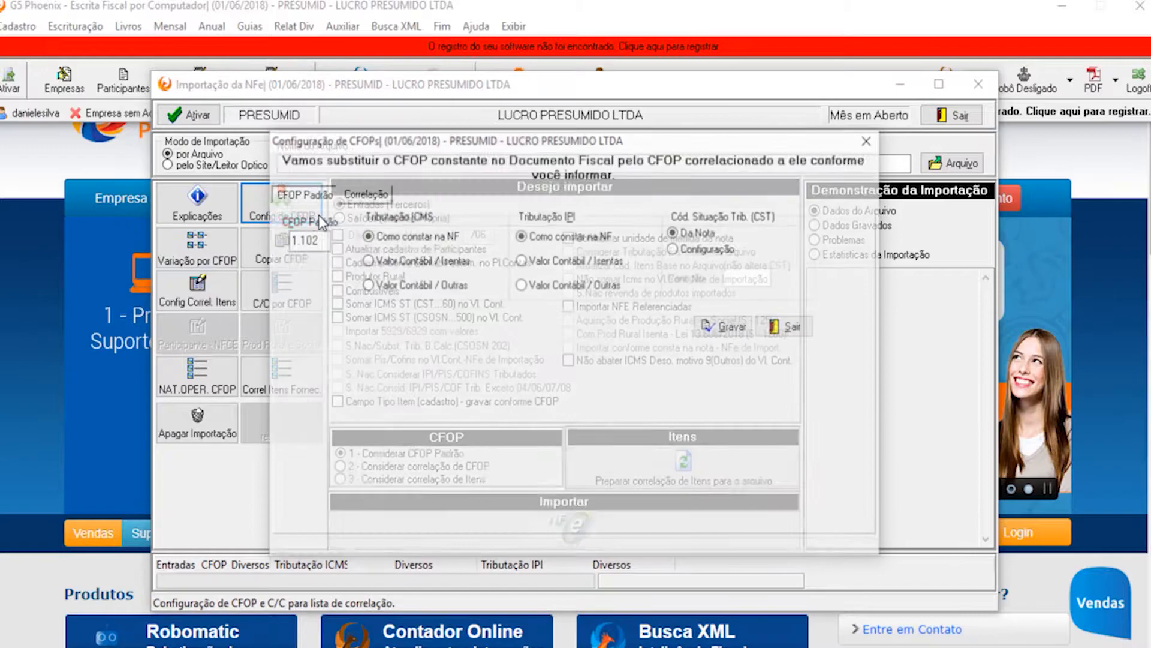
left_click(362, 195)
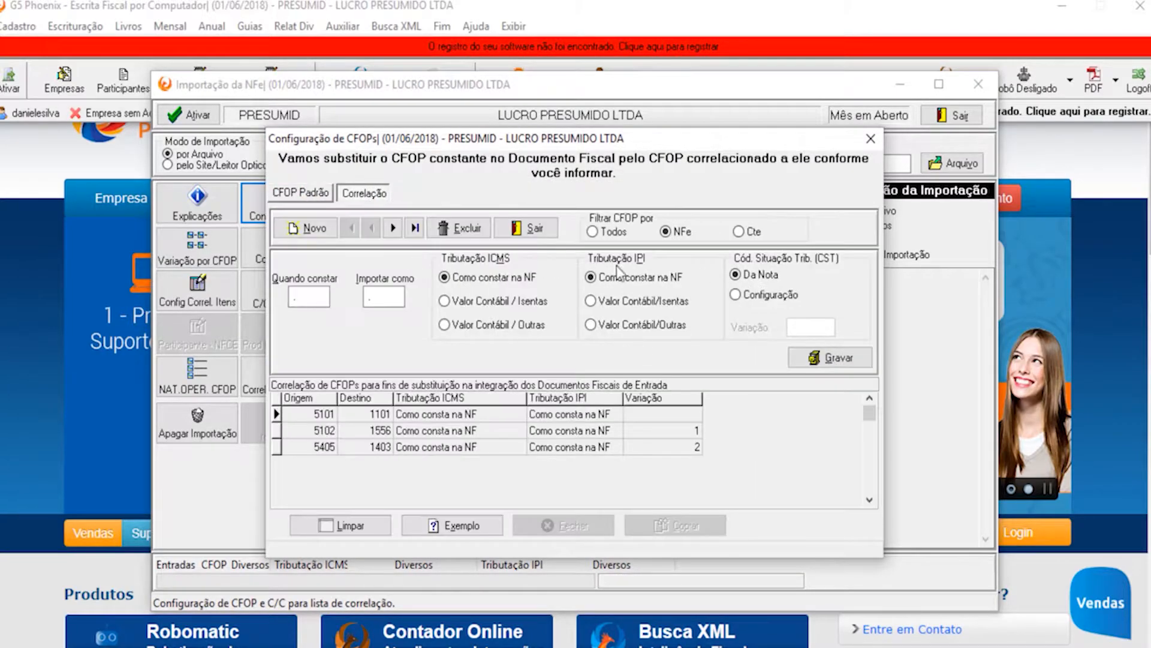
left_click(442, 431)
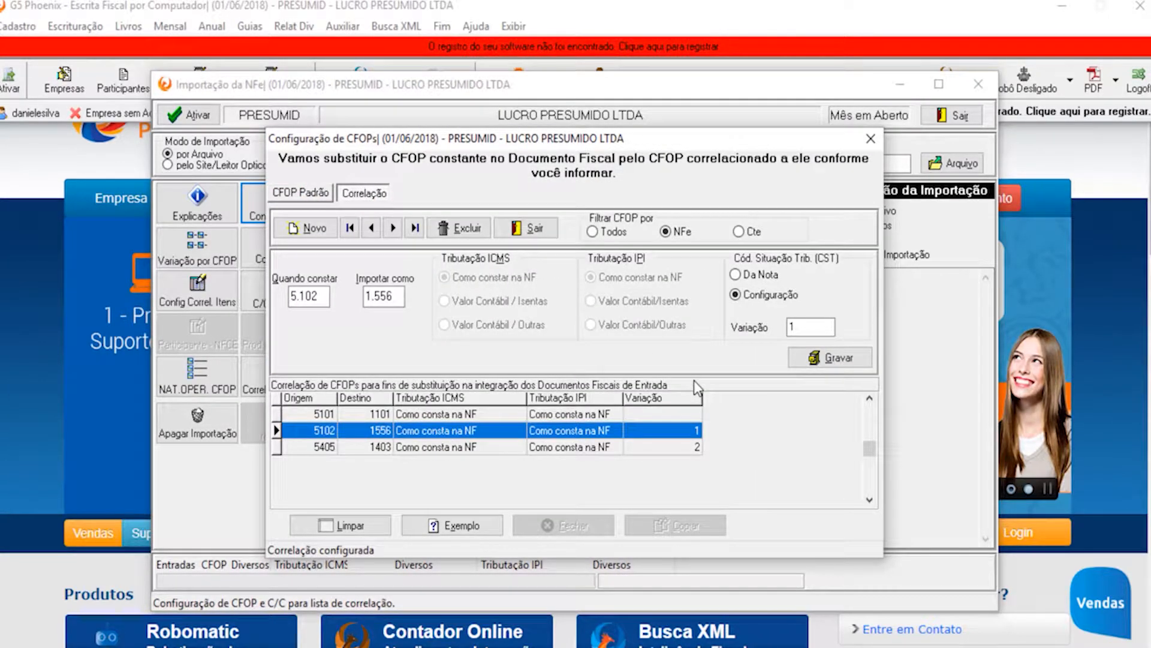
left_click(648, 450)
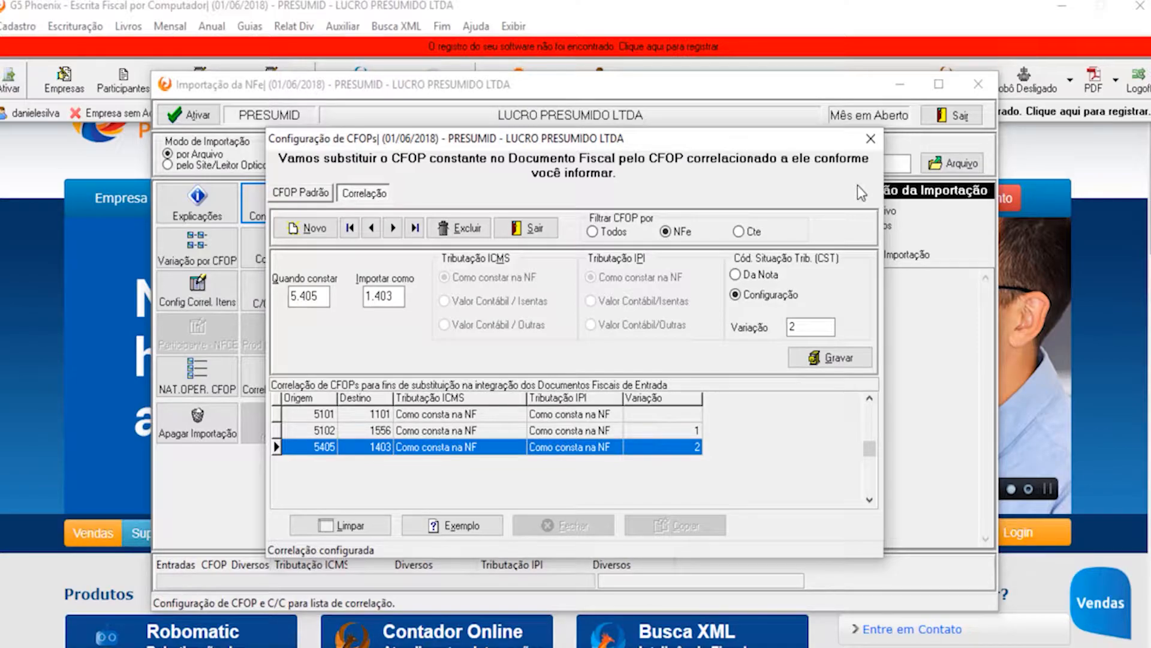
left_click(871, 138)
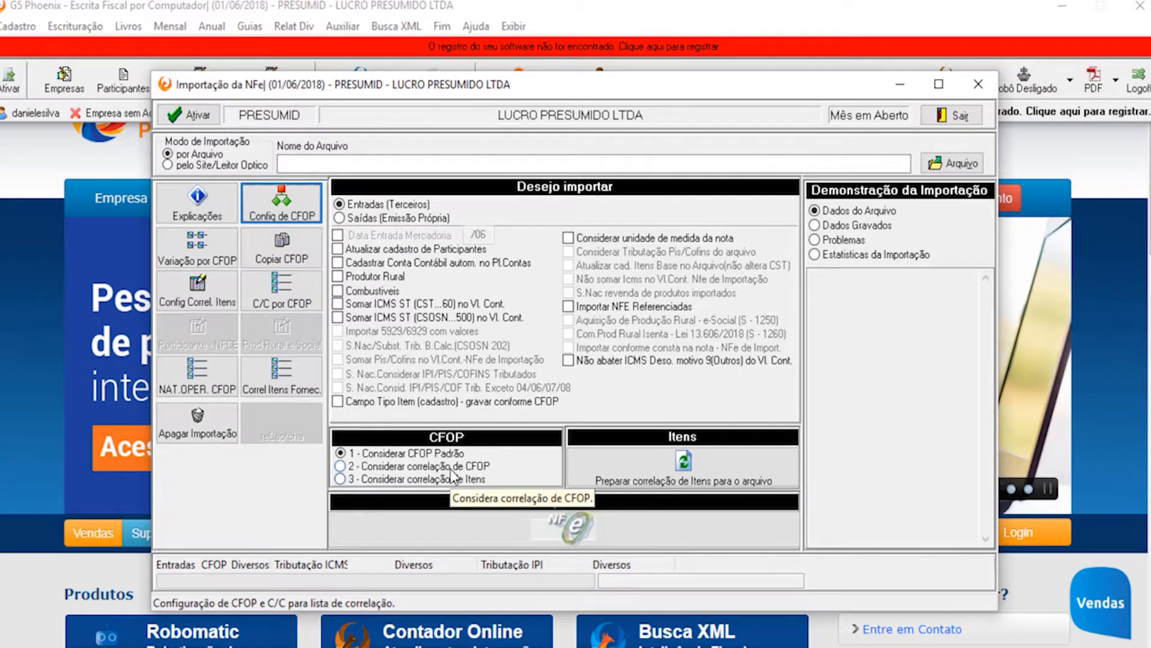
Step: Go through the CFOP import options and choose 3 - Considerar correlação de Itens
left_click(390, 456)
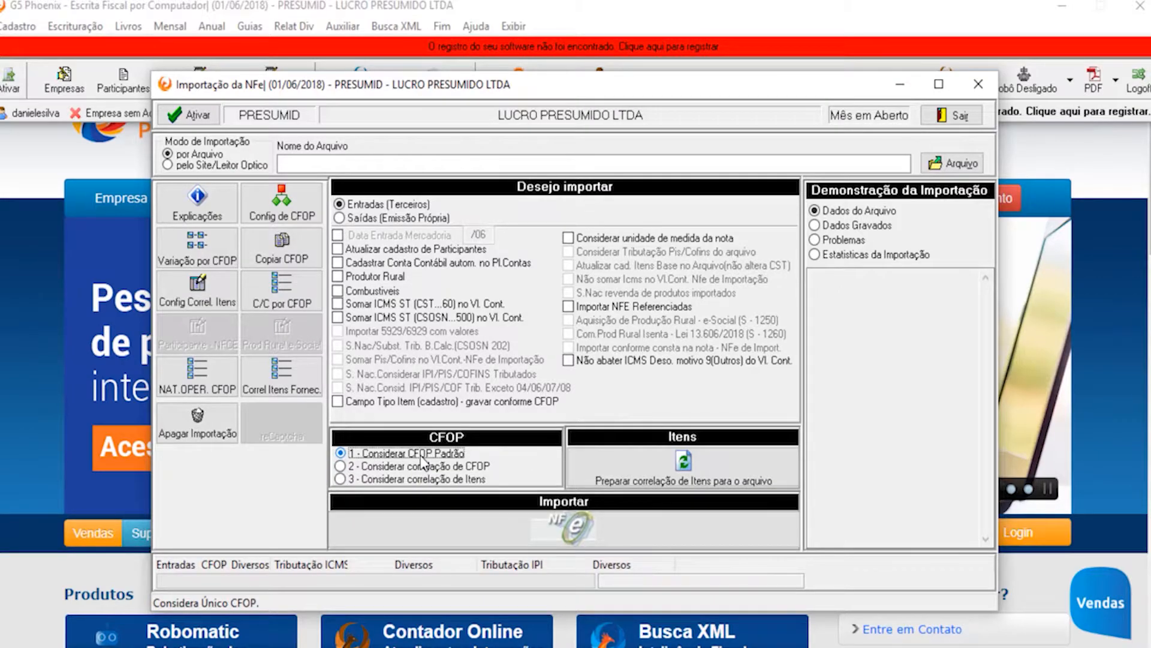
left_click(416, 465)
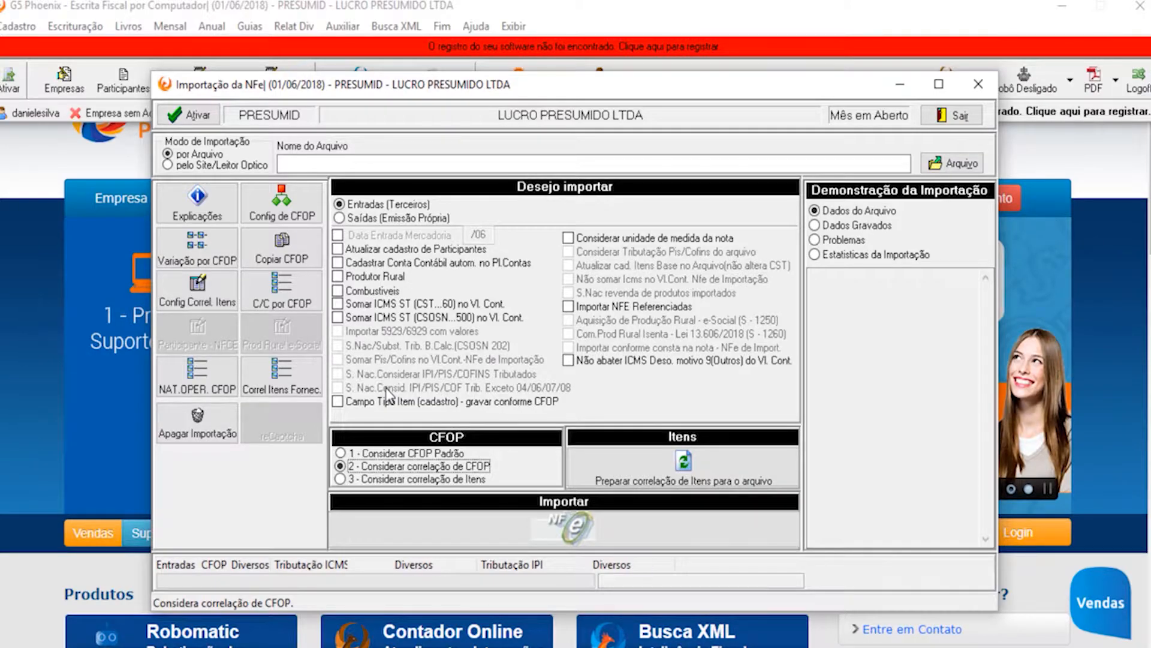
left_click(413, 480)
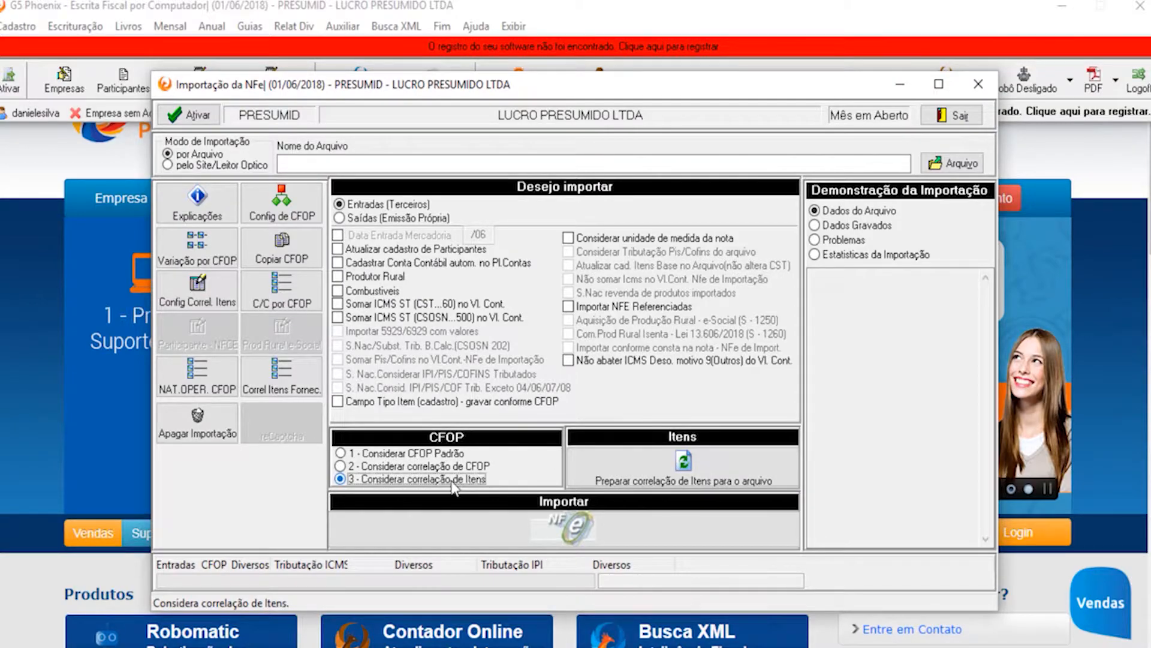
Step: Open the item correlation by supplier and set item 050337 as the replacement for item 012133
left_click(206, 309)
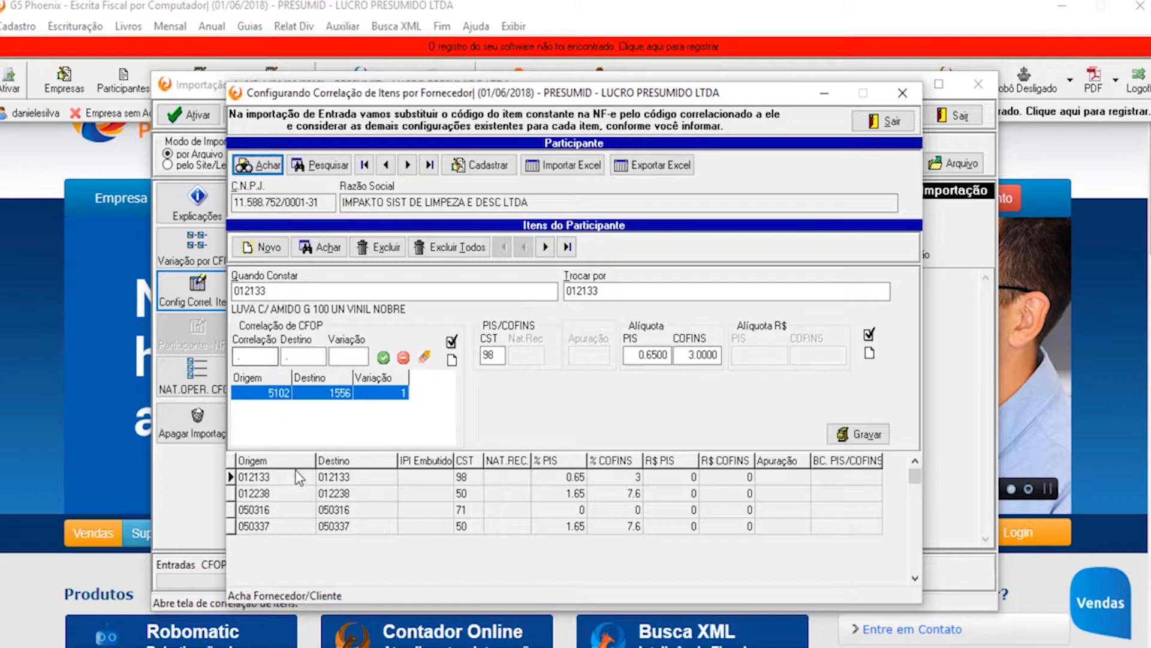
left_click(307, 480)
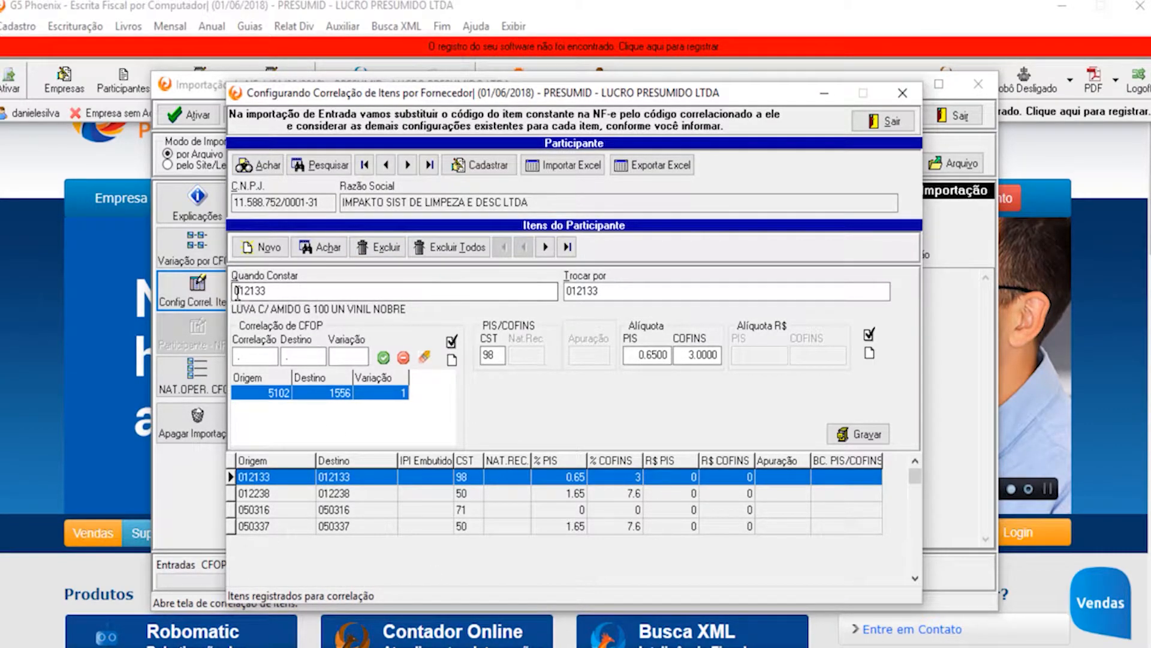
left_click(636, 289)
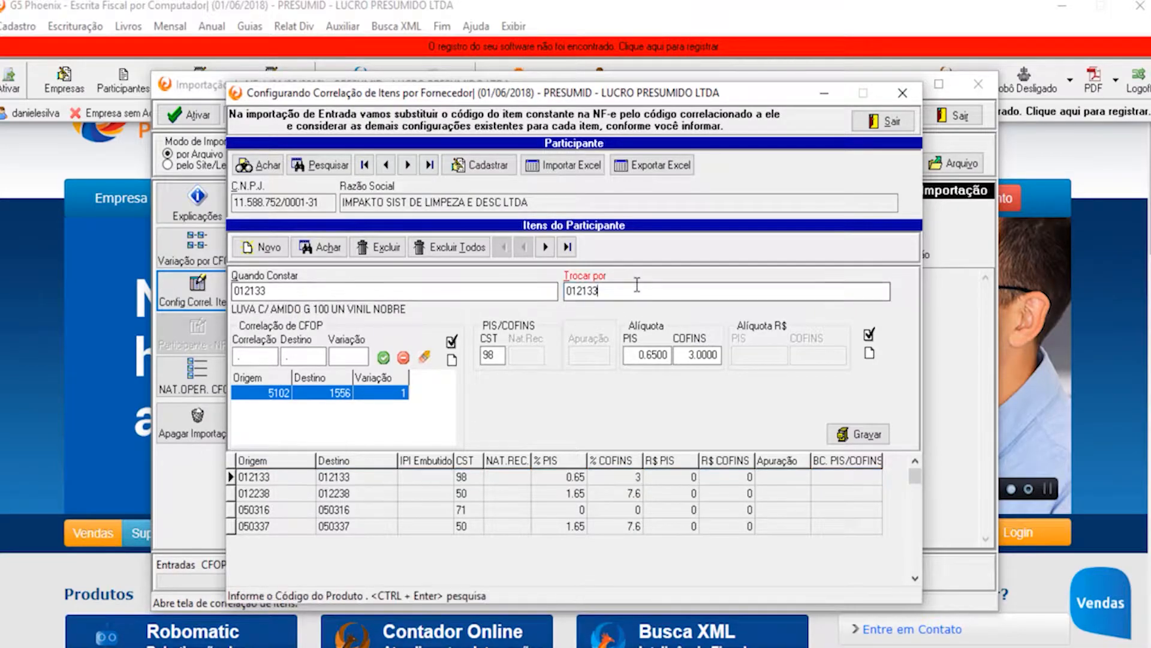
key("ctrl+Return")
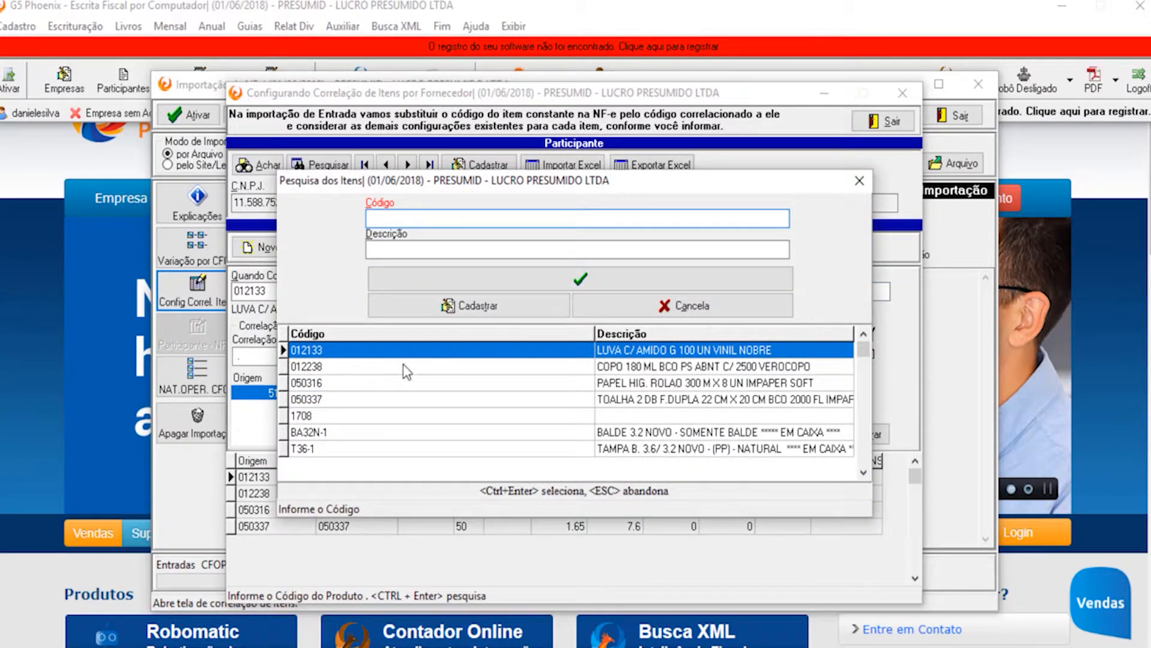
left_click(354, 399)
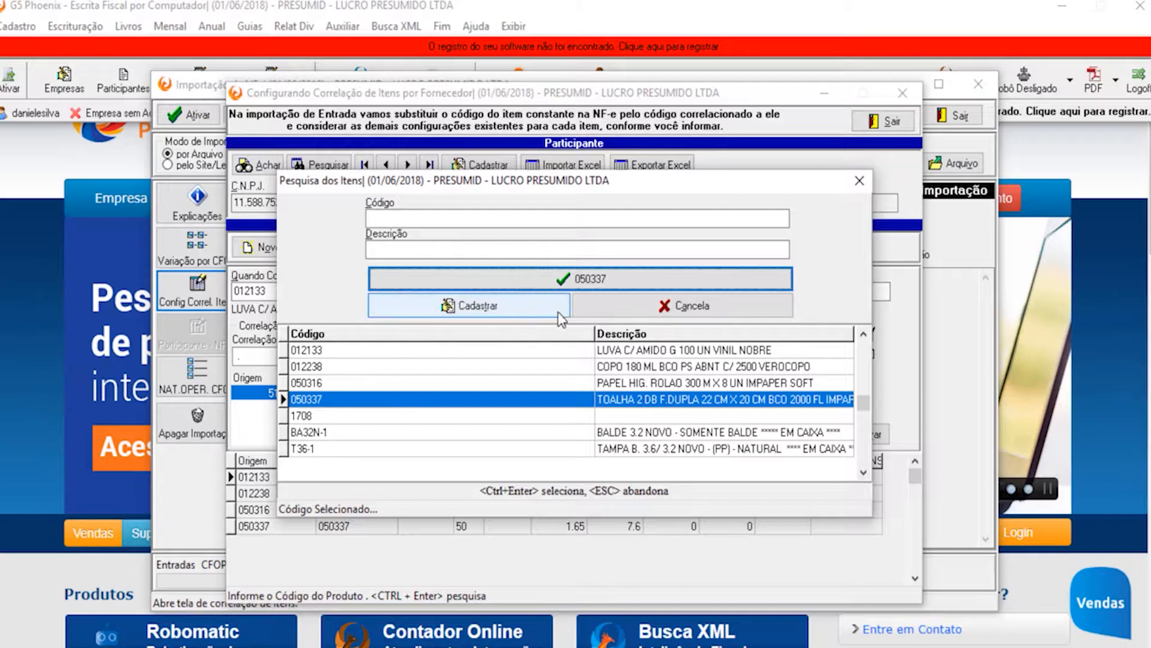
left_click(569, 279)
key("Return")
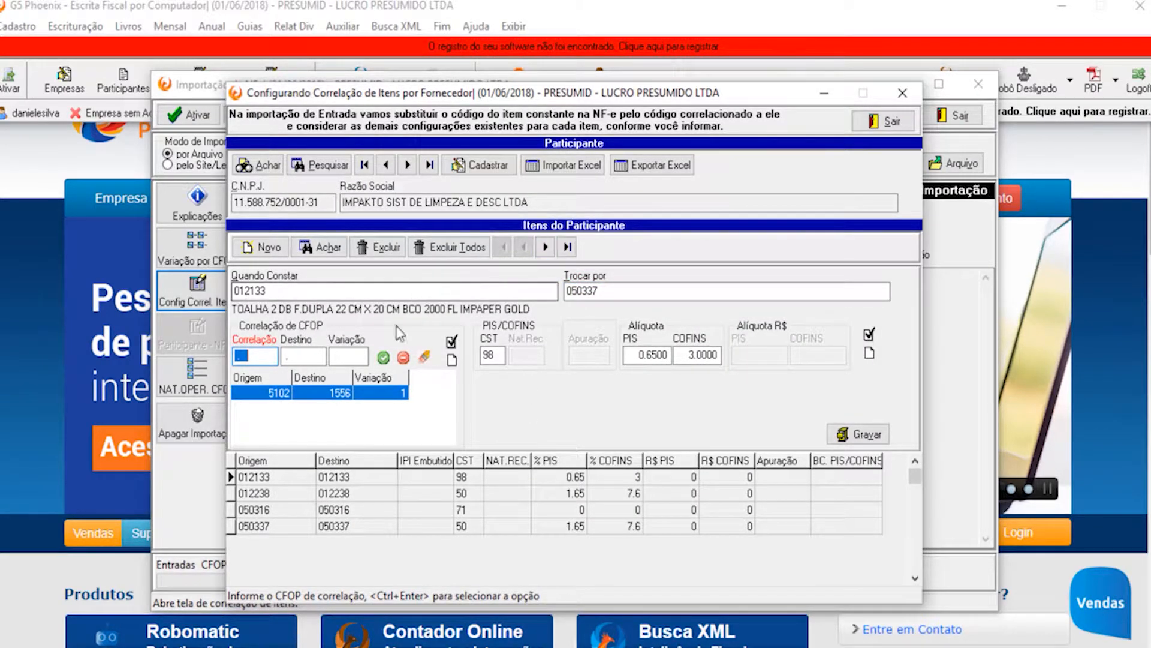
Step: Set the PIS/COFINS CST of item 012133 to 50, save the correlation and close the item configuration
left_click(499, 355)
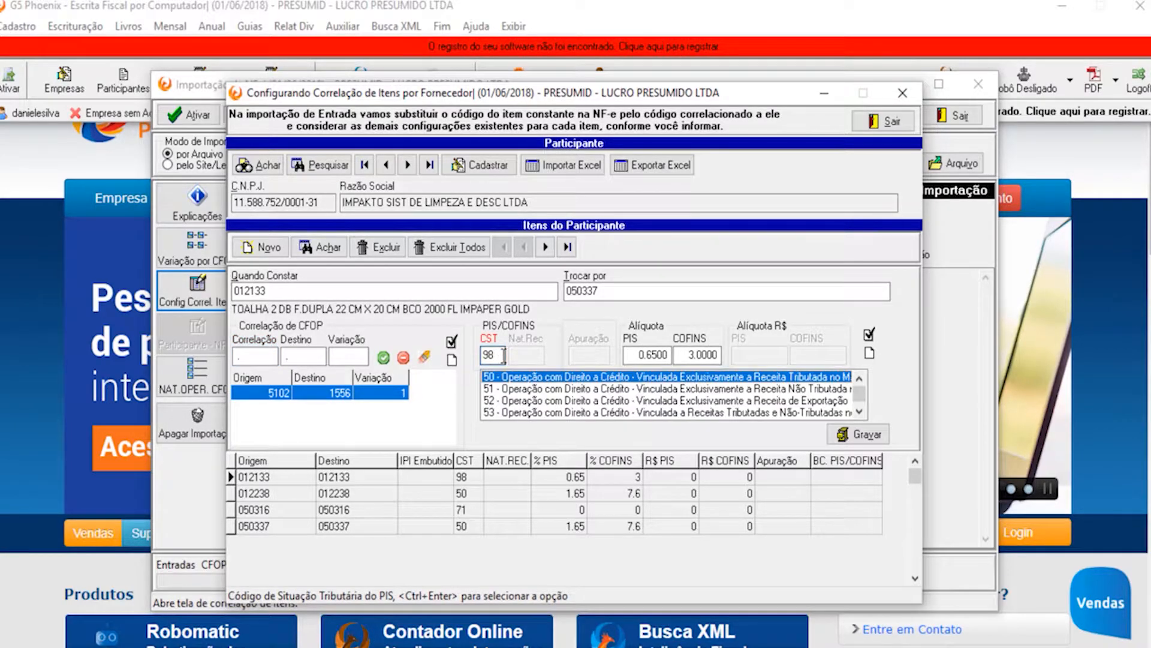
left_click(528, 376)
left_click(858, 433)
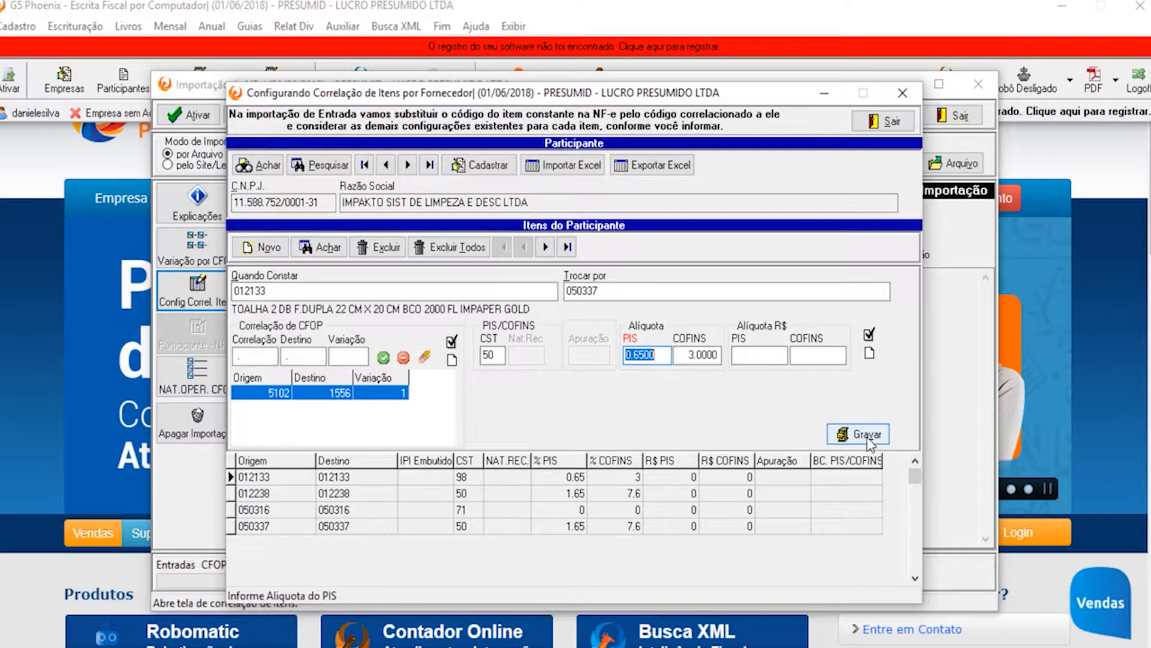
left_click(435, 492)
left_click(431, 477)
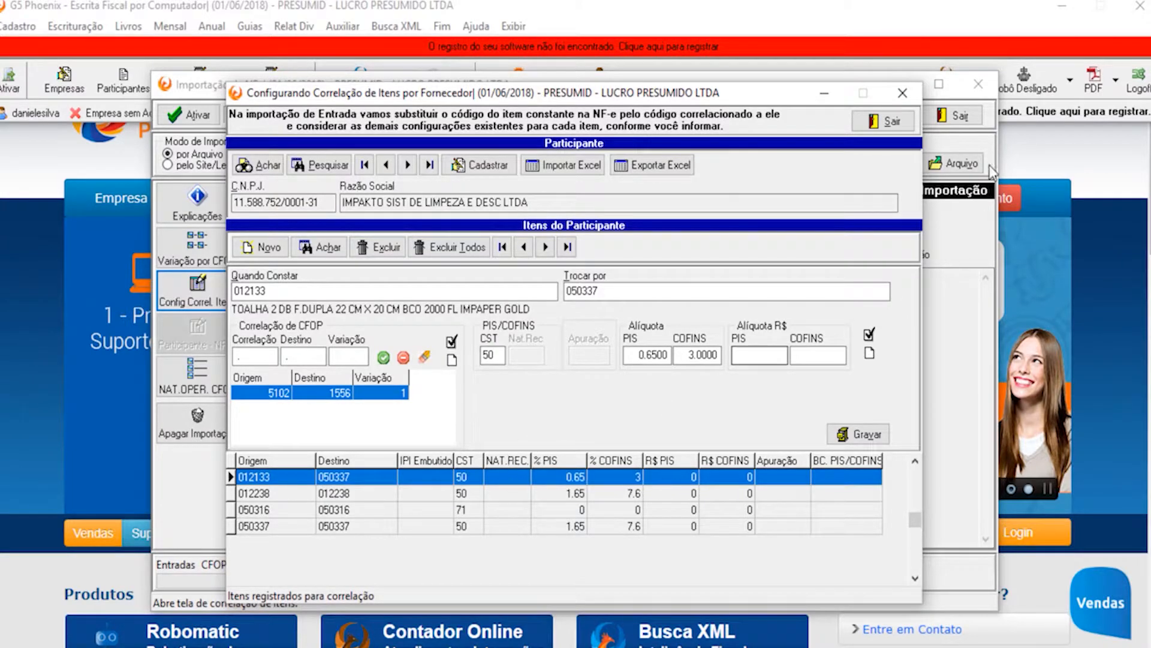
left_click(880, 123)
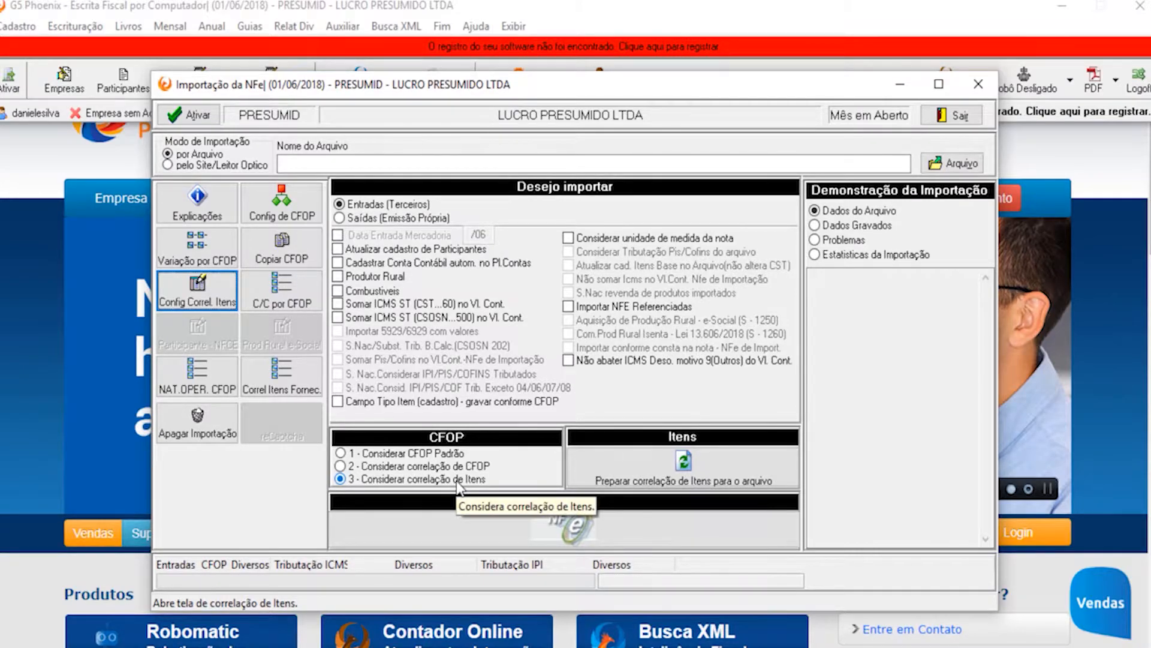
Step: Review the C/C assigned to CFOP 5102 in the C/C por CFOP configuration
left_click(287, 303)
left_click(444, 369)
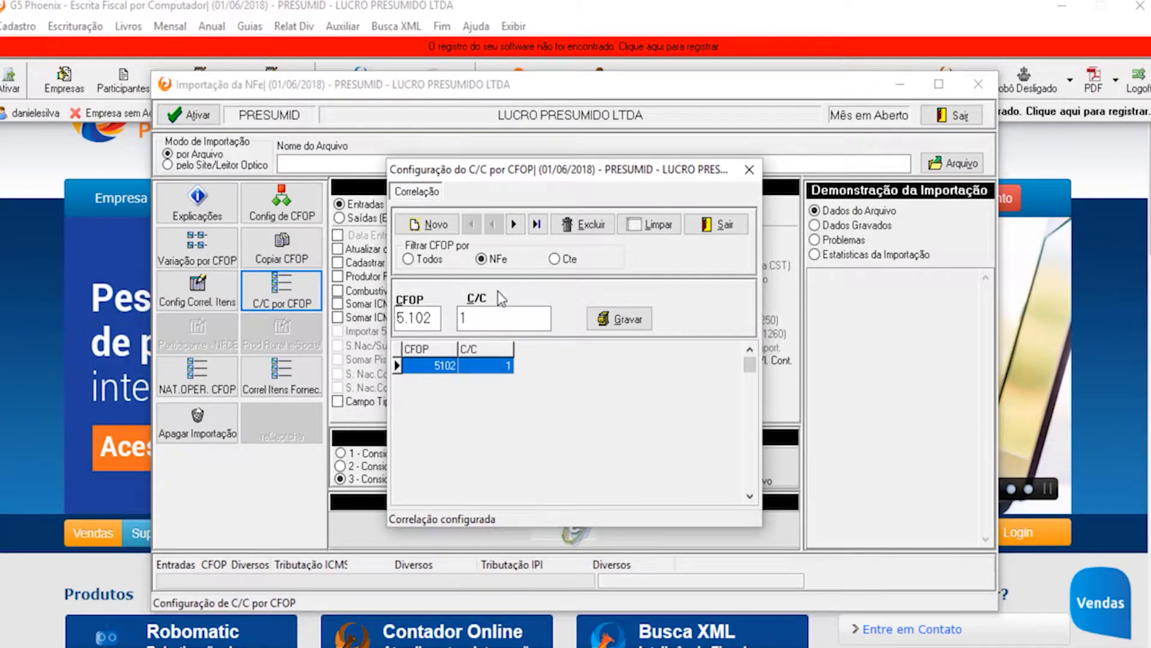
left_click(738, 227)
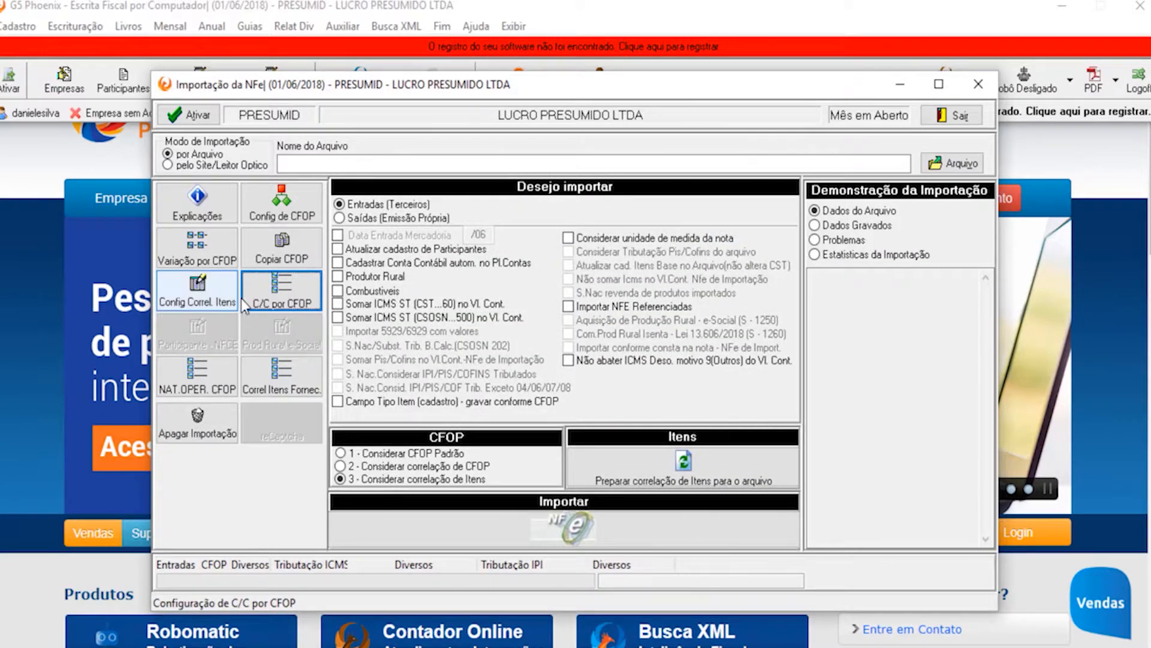
Step: Add a correlation assigning C/C 1 to CFOP 1102 in the C/C por CFOP configuration, save it and close the configuration
left_click(246, 297)
left_click(427, 365)
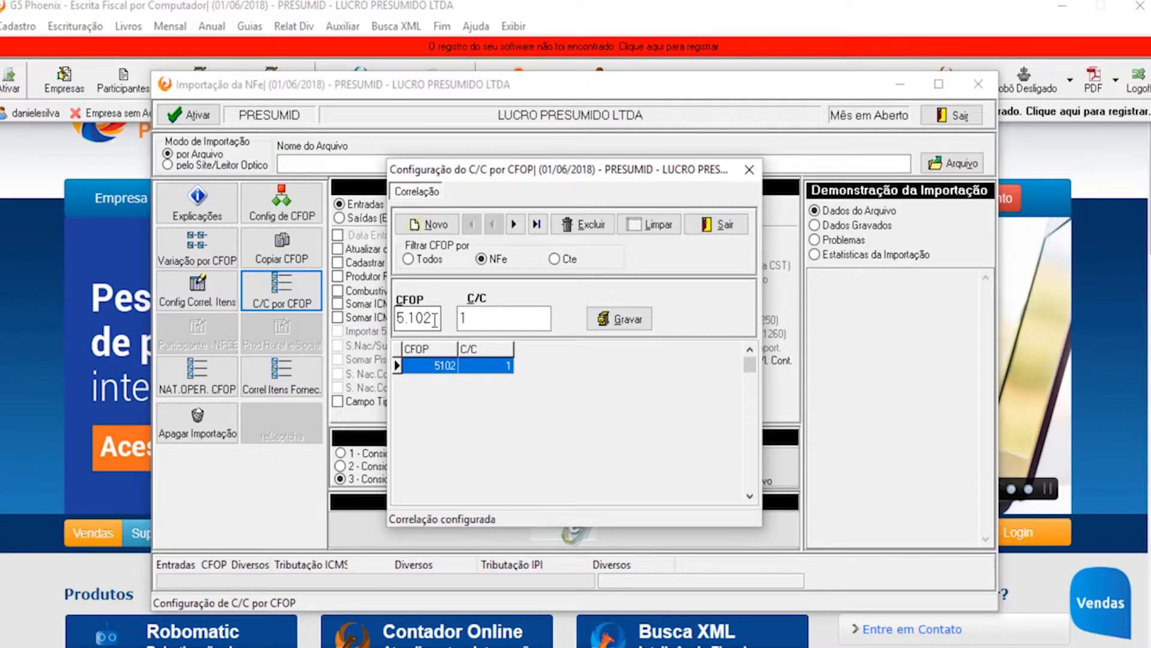
left_click(434, 320)
left_click(417, 220)
type("1102")
key("Return")
type("1")
key("Return")
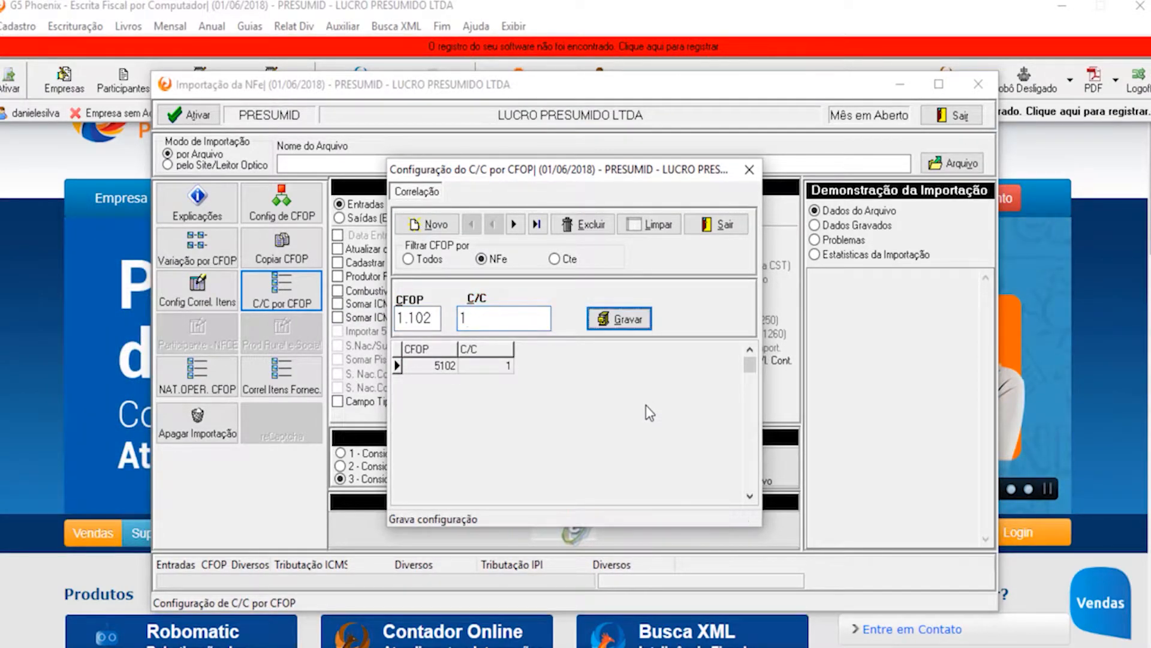
left_click(604, 331)
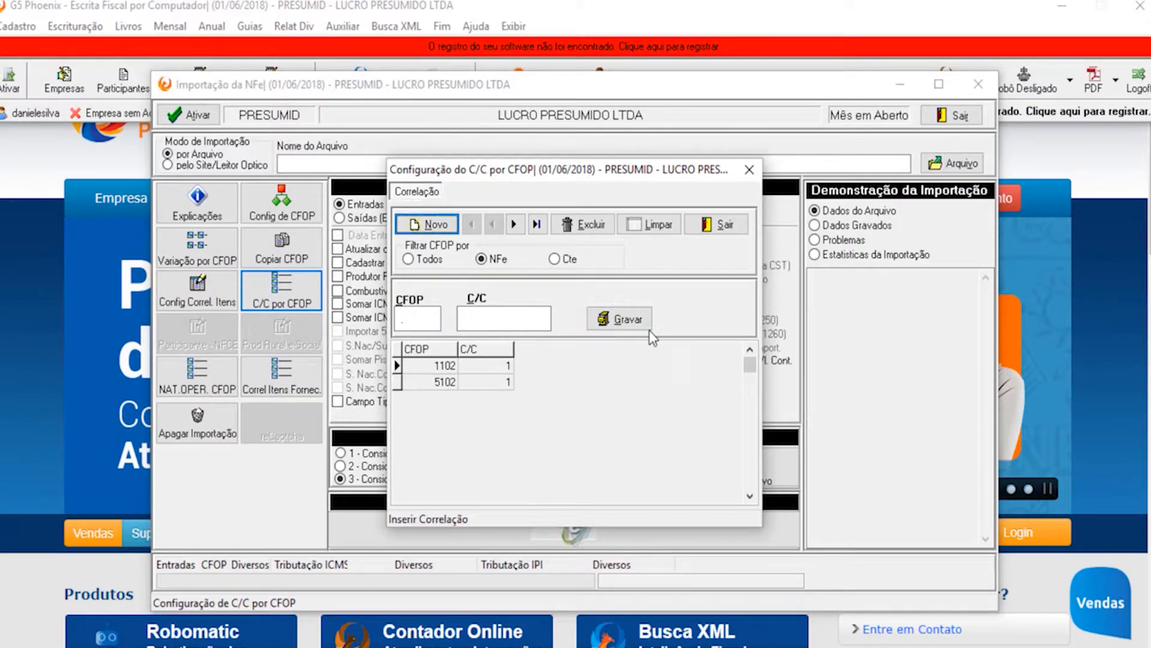
left_click(714, 232)
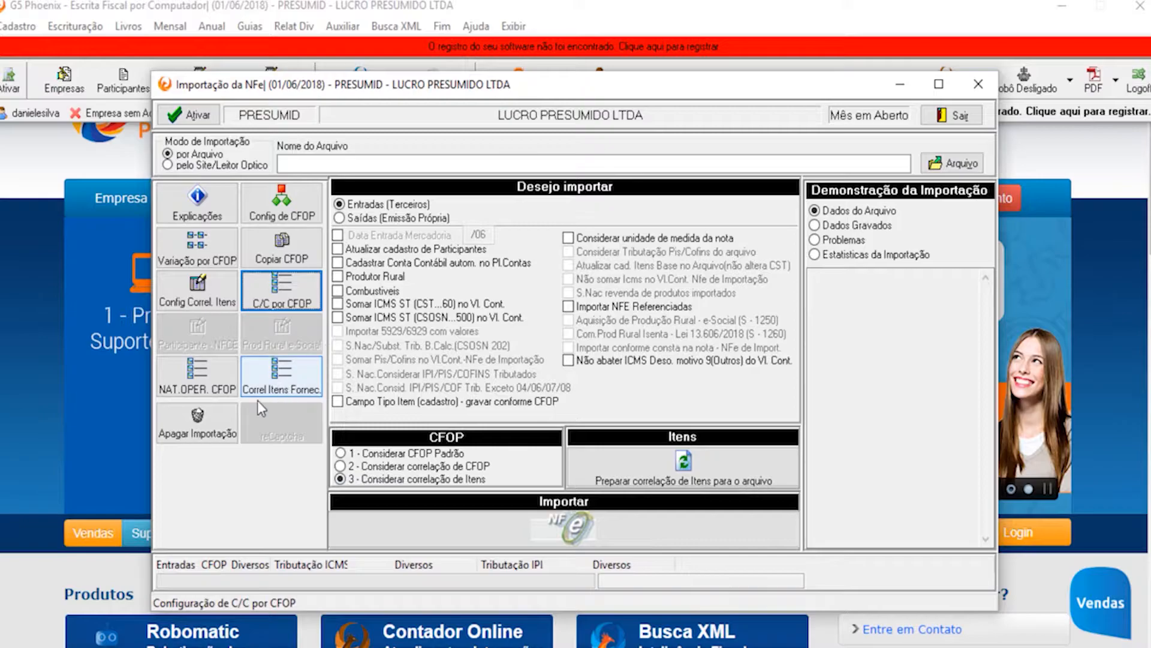
Step: Delete the month's imported inbound notes, both unchecked and checked (options 1 and 2), confirming the deletion with "sim"
left_click(203, 433)
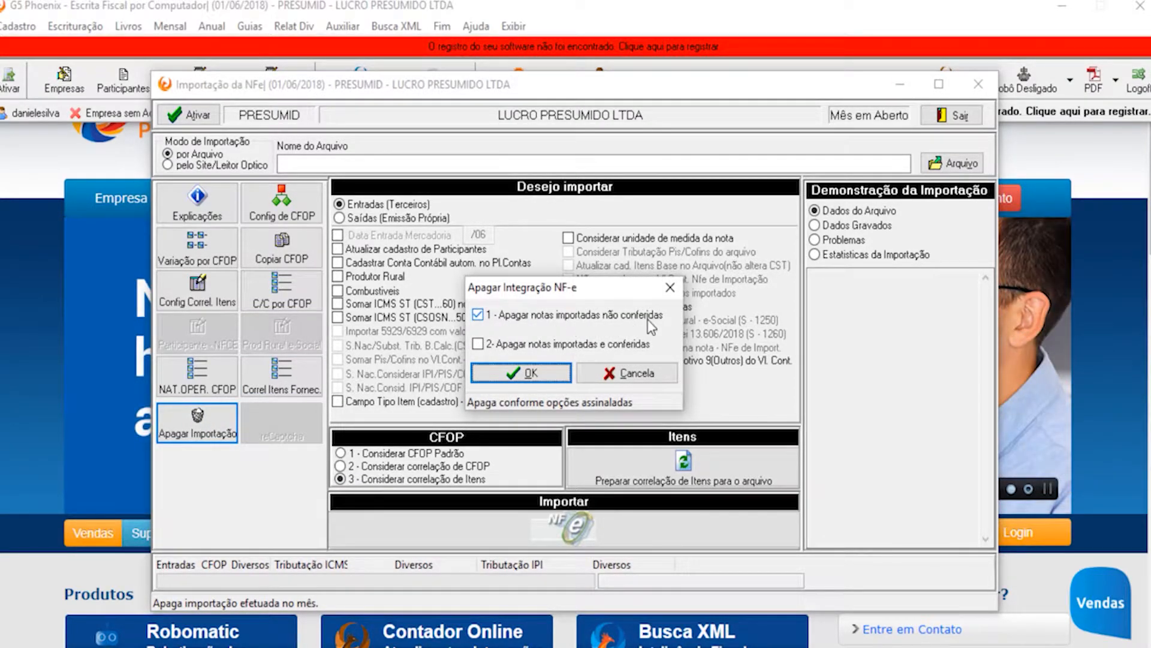
left_click(491, 346)
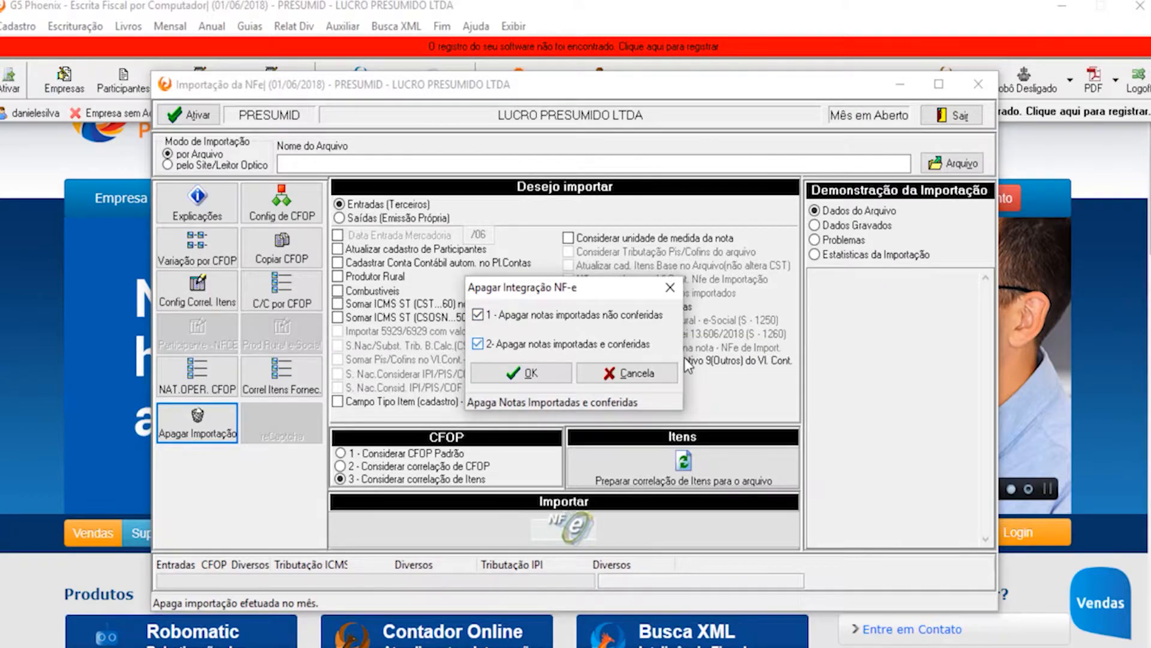
left_click(559, 376)
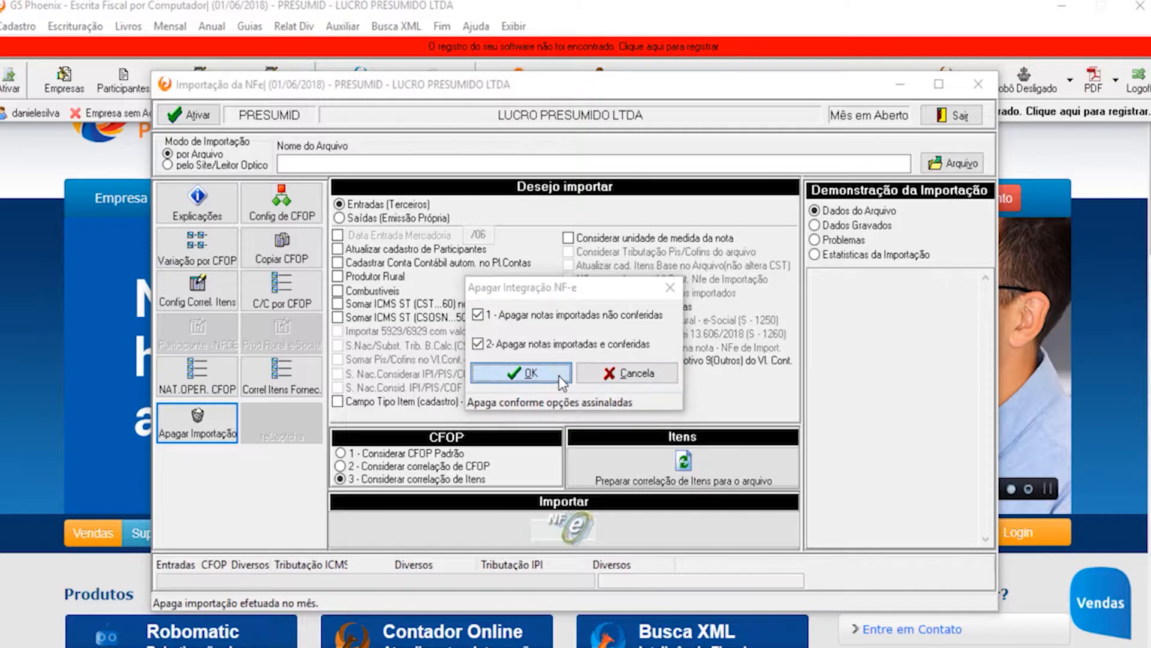
left_click(559, 376)
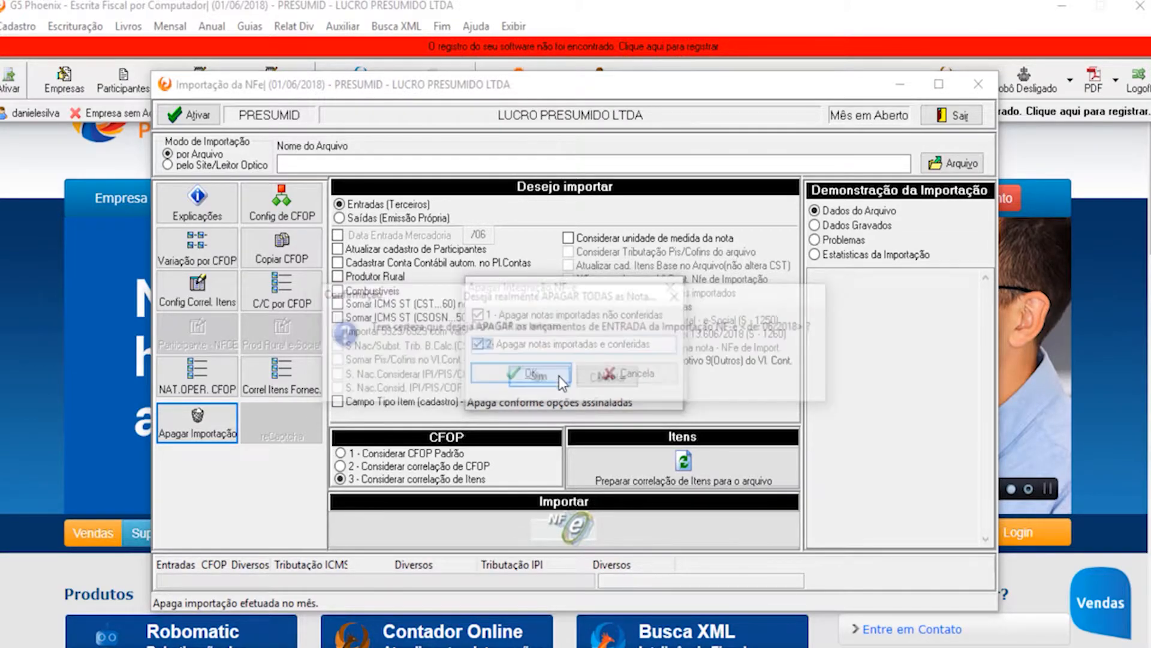
type("s")
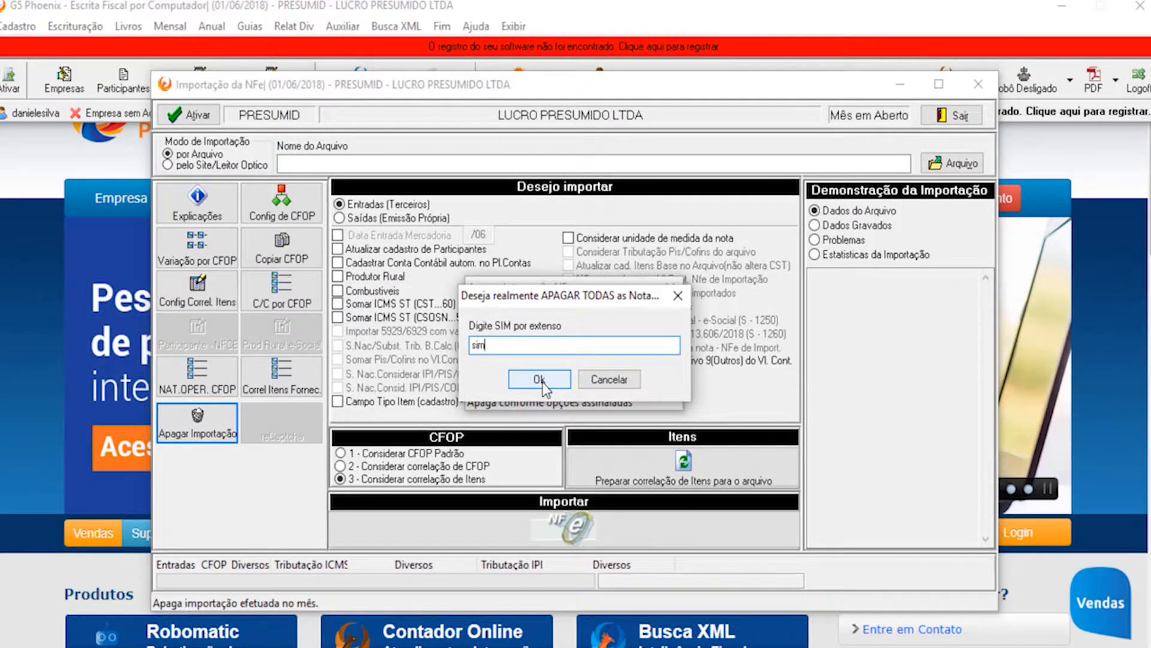
type("im")
left_click(539, 379)
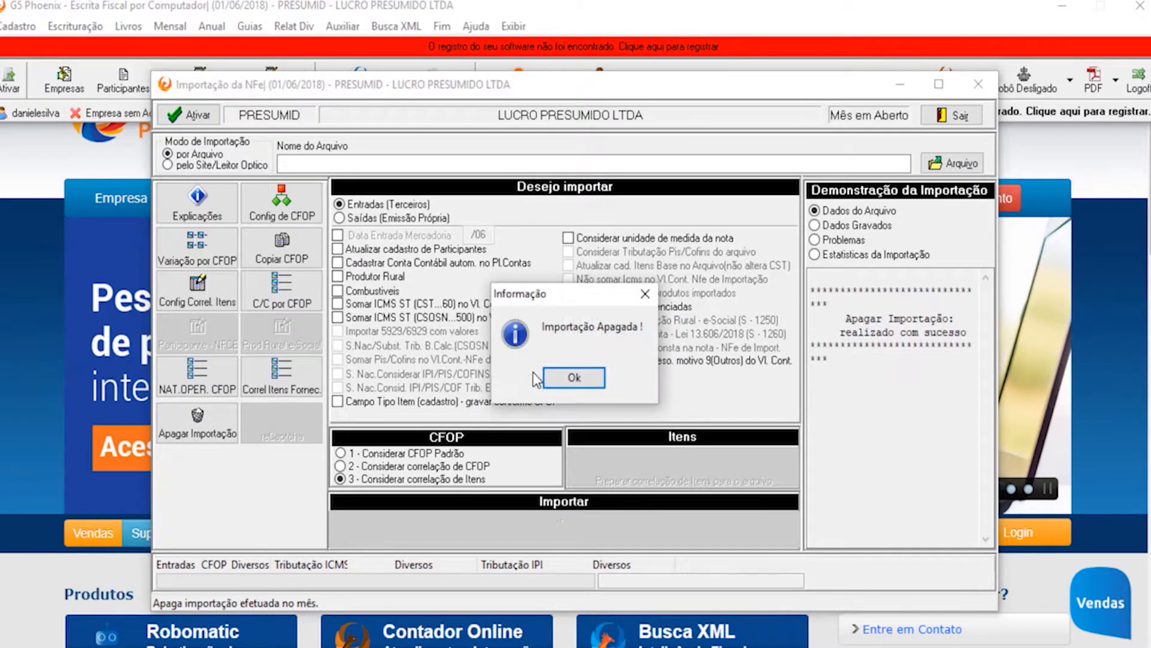
left_click(574, 377)
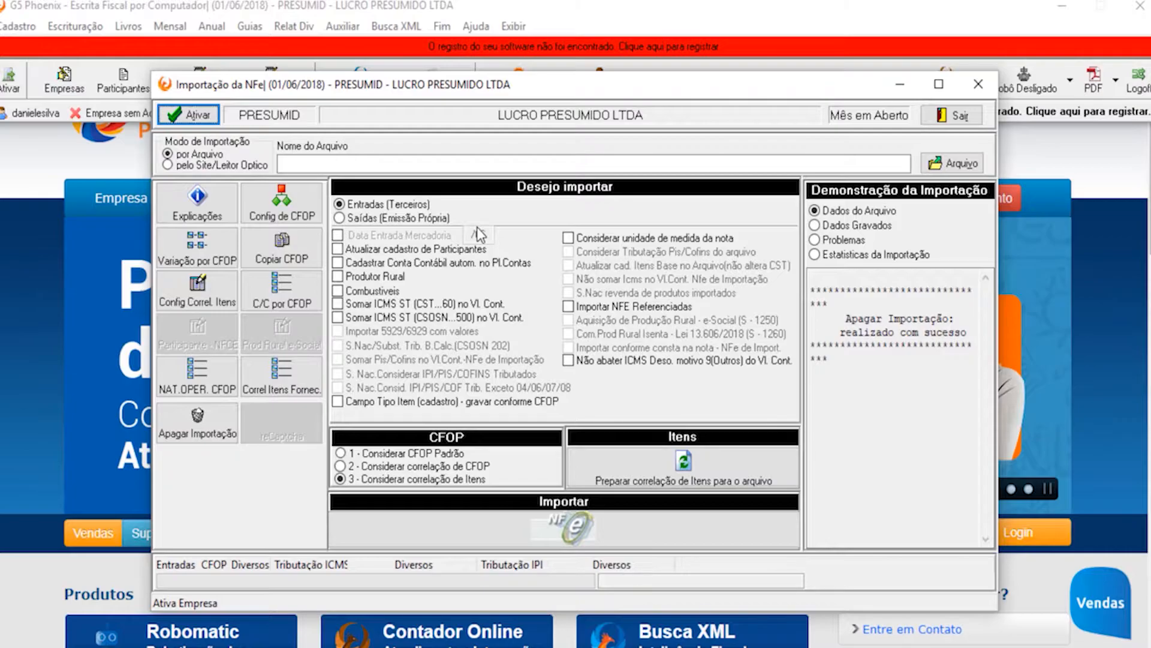
Step: Enable Atualizar cadastro de Participantes and Considerar unidade de medida da nota, and select nfe entrada.xml as the file to import
left_click(363, 254)
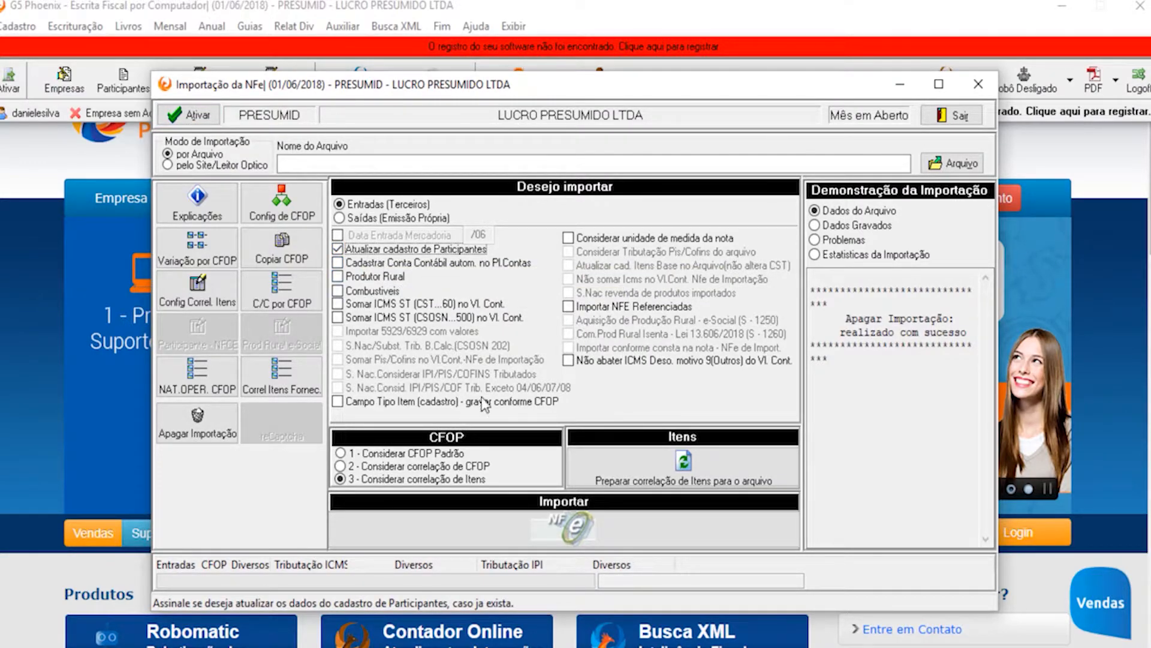
left_click(616, 236)
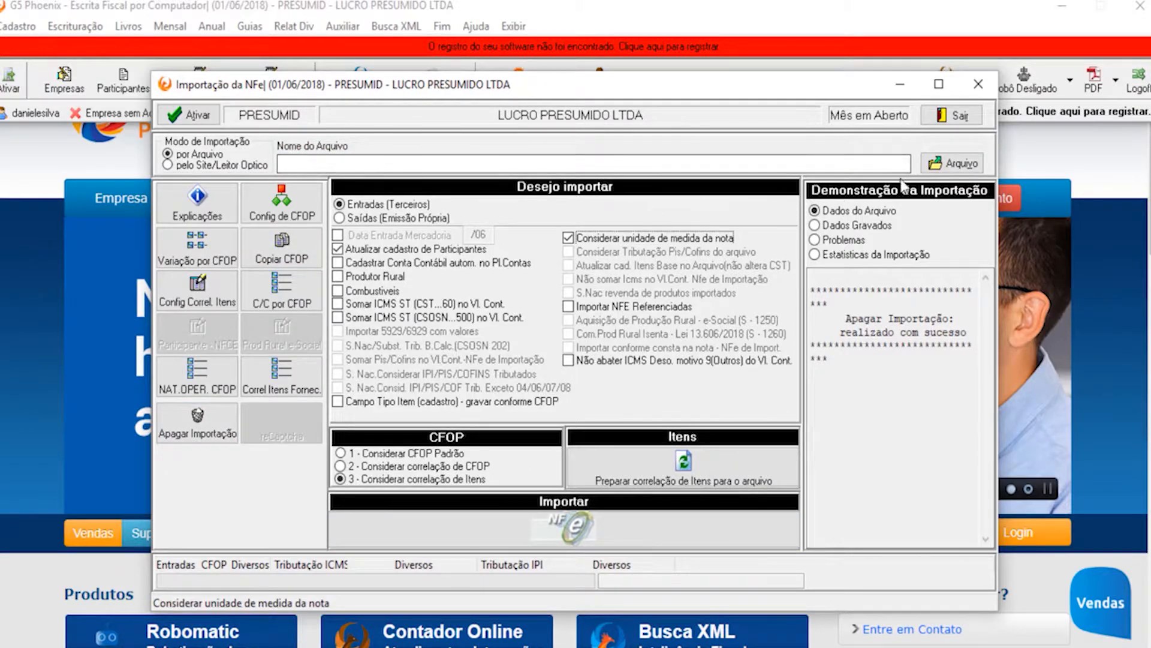
left_click(967, 166)
left_click(305, 186)
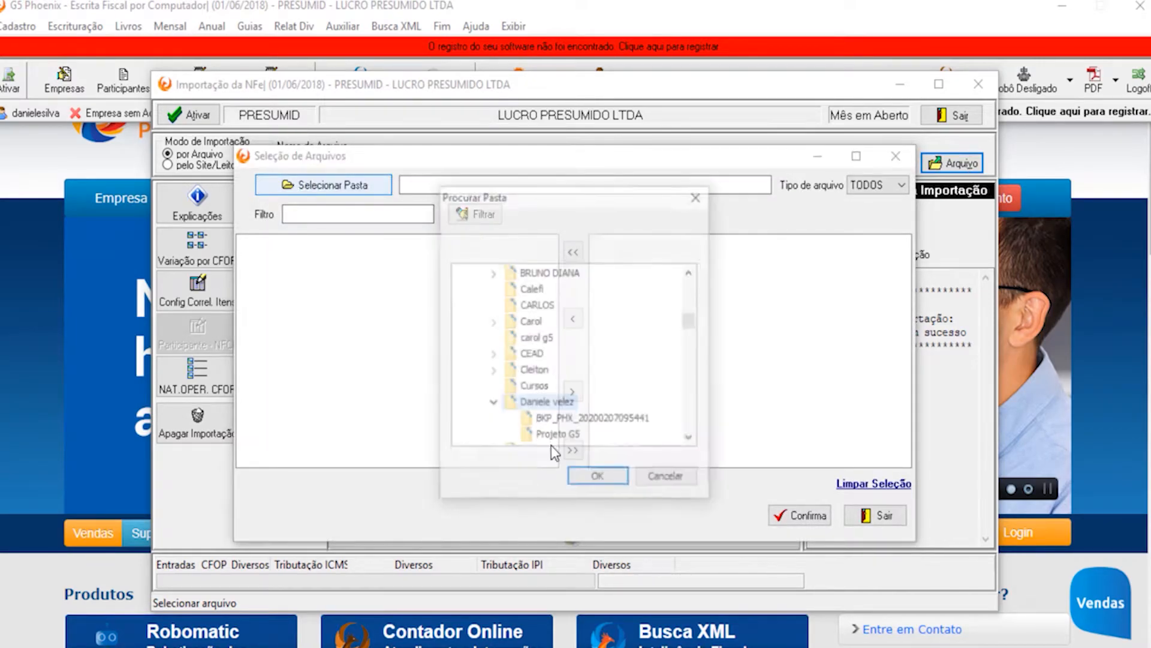
left_click(594, 477)
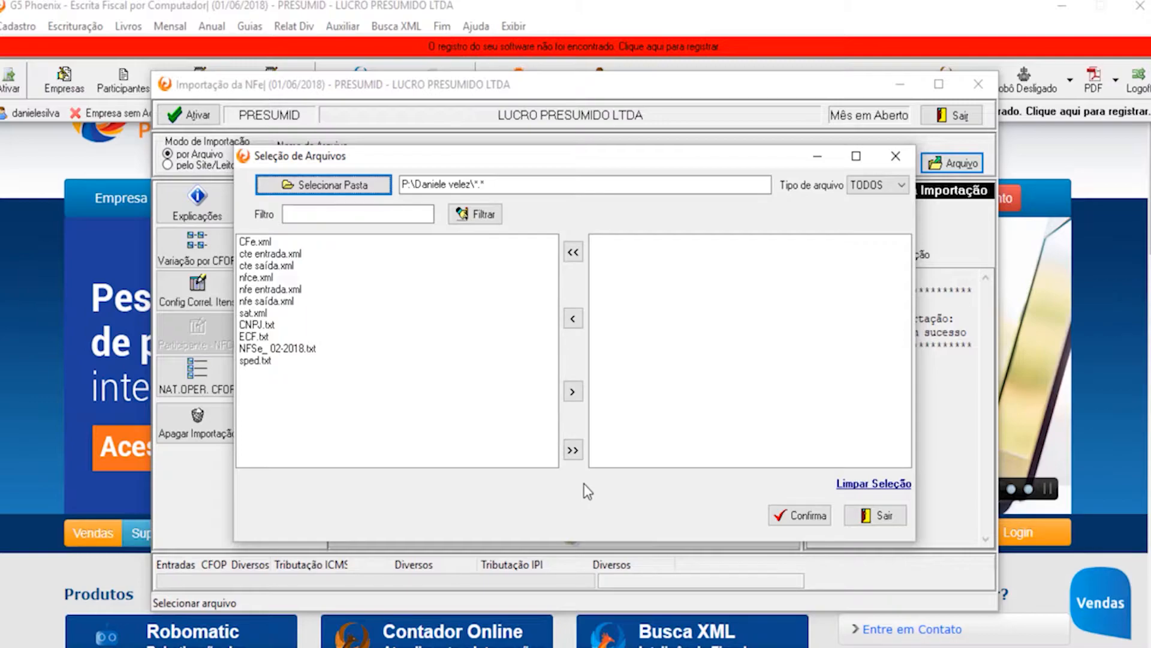
left_click(299, 289)
left_click(577, 391)
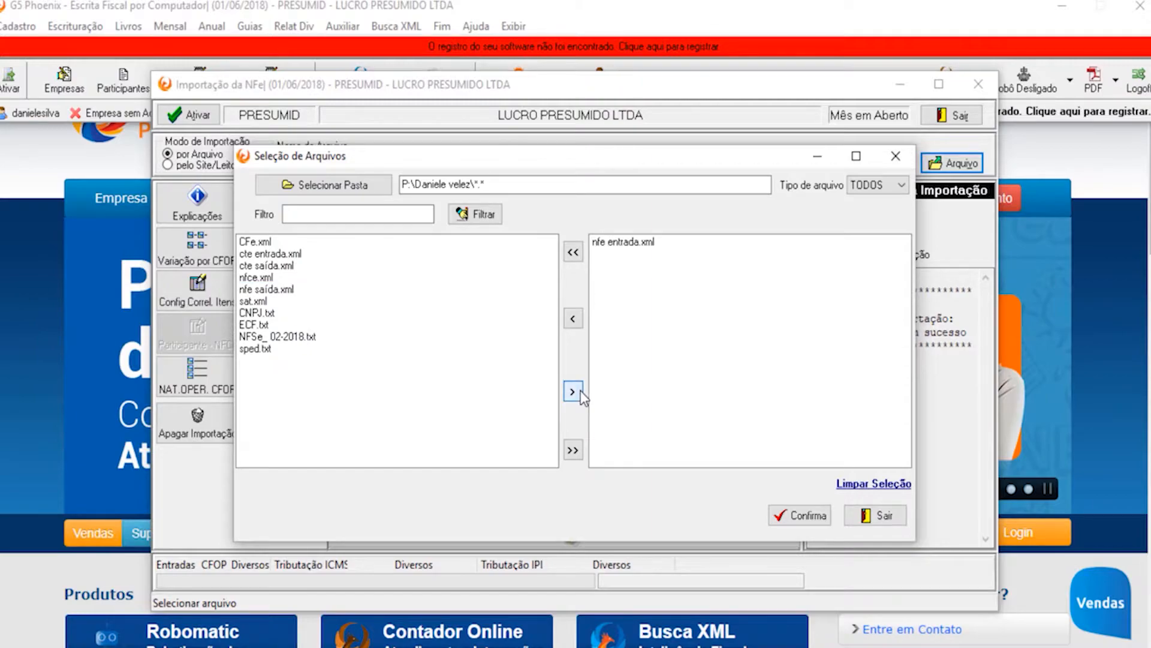
left_click(811, 519)
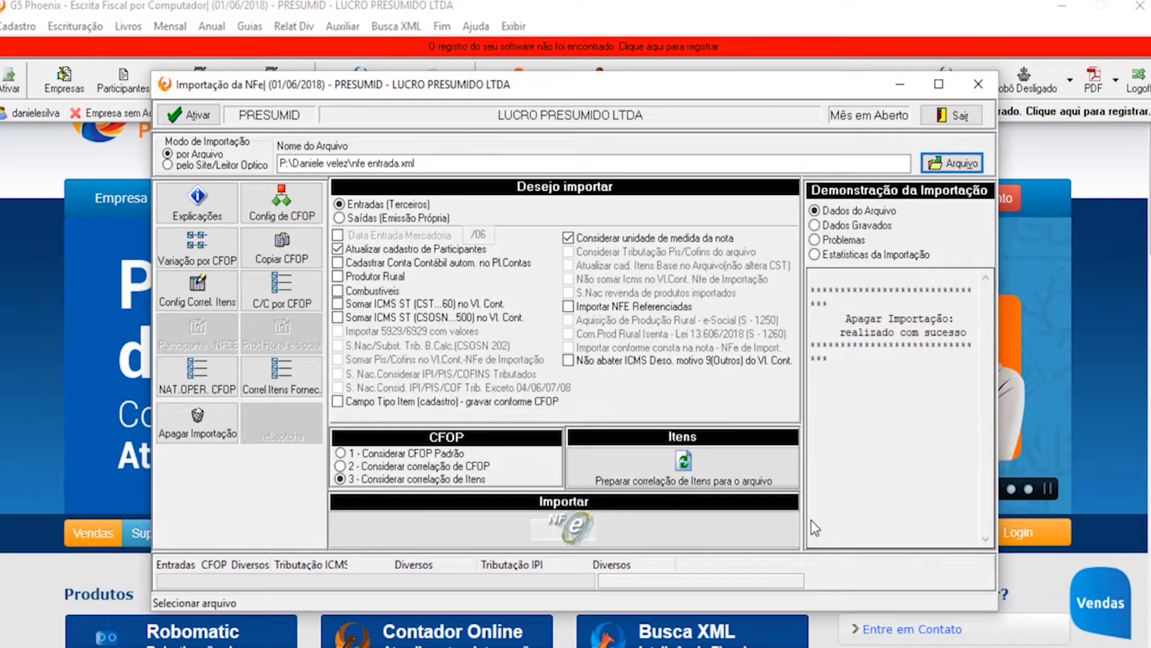
Step: Import the selected NFe file using 2 - Considerar correlação de CFOP, and close the import window
left_click(353, 466)
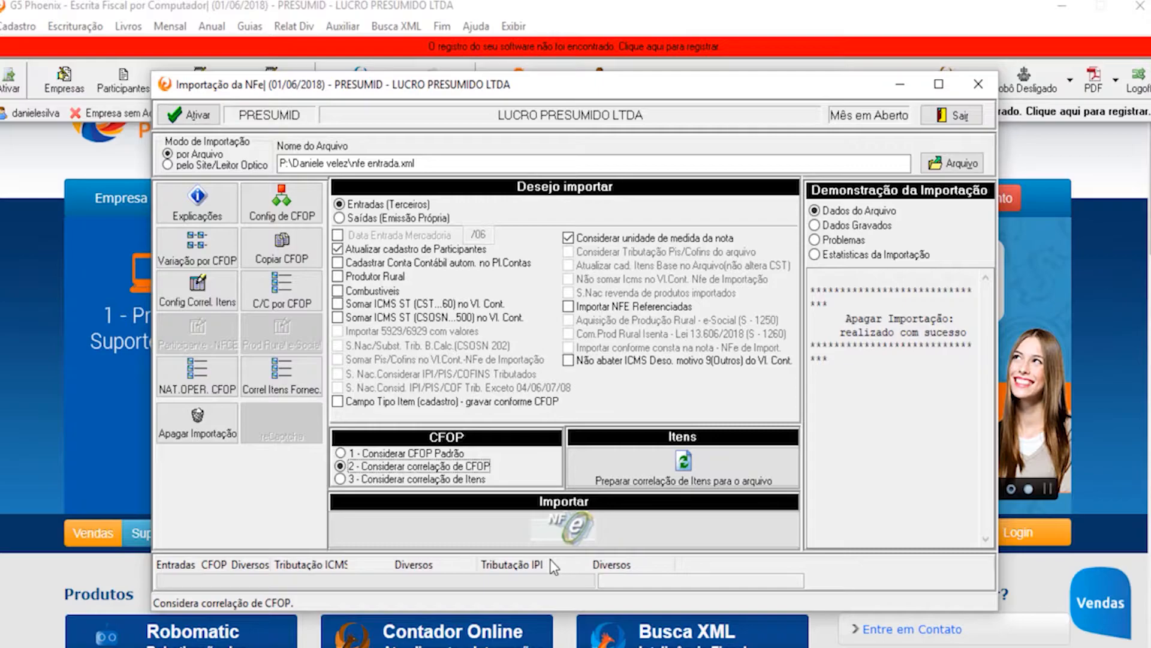
left_click(529, 521)
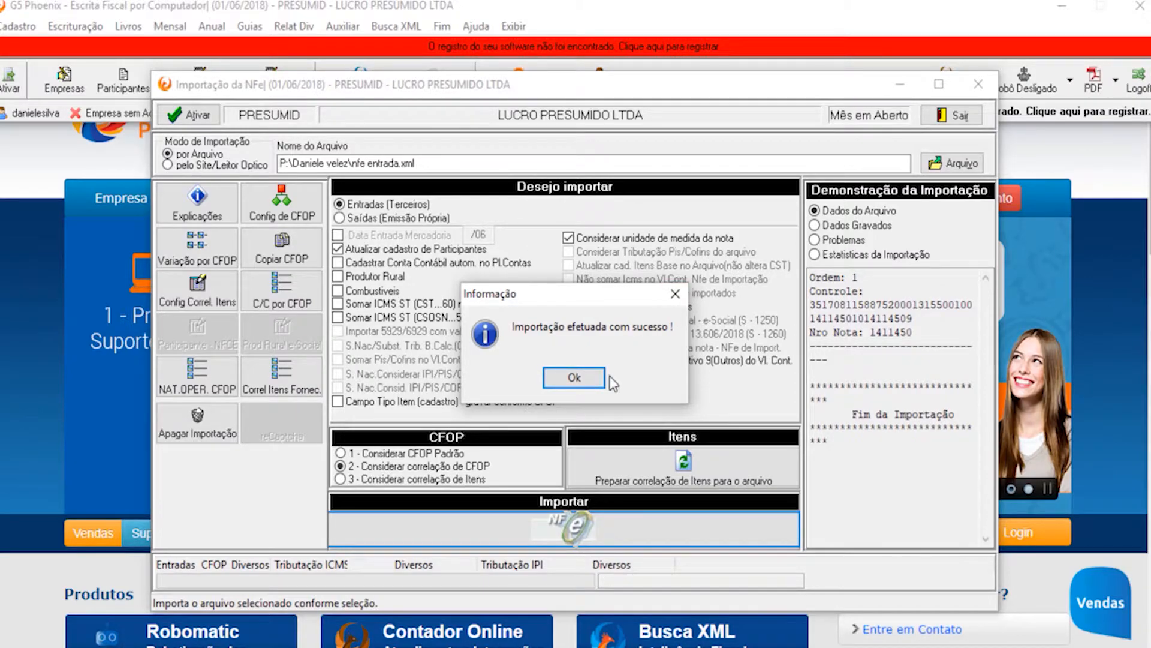
left_click(569, 376)
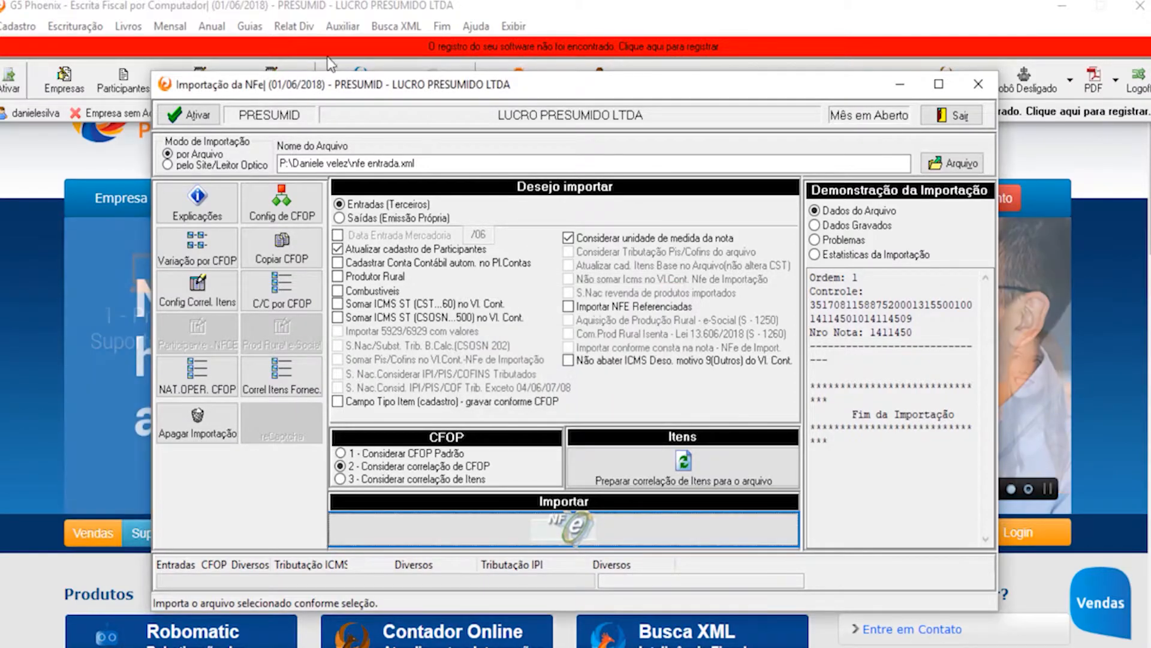
left_click(960, 115)
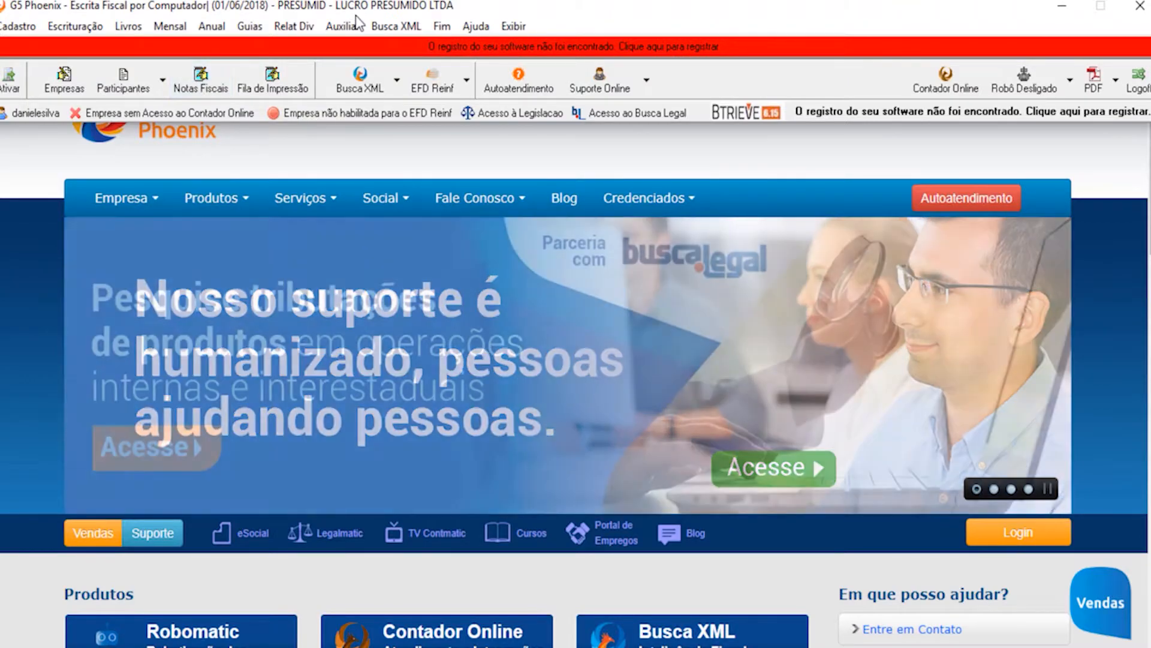
Step: Run Reorganizar Saldos for the active company
left_click(343, 28)
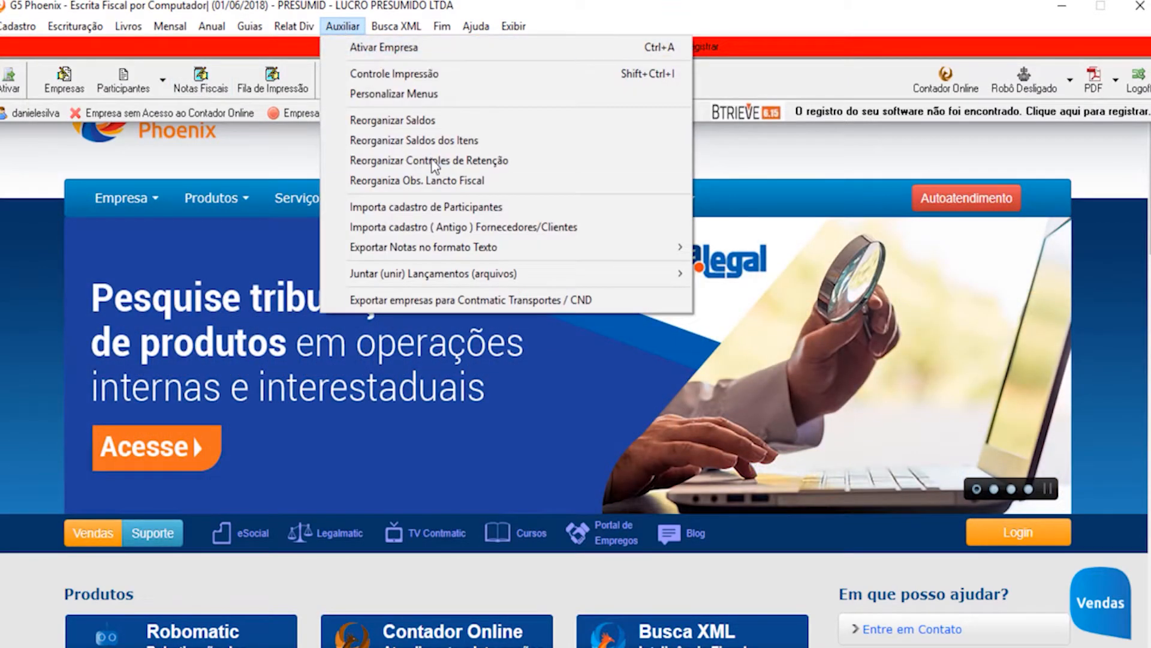
left_click(429, 120)
left_click(604, 320)
left_click(589, 377)
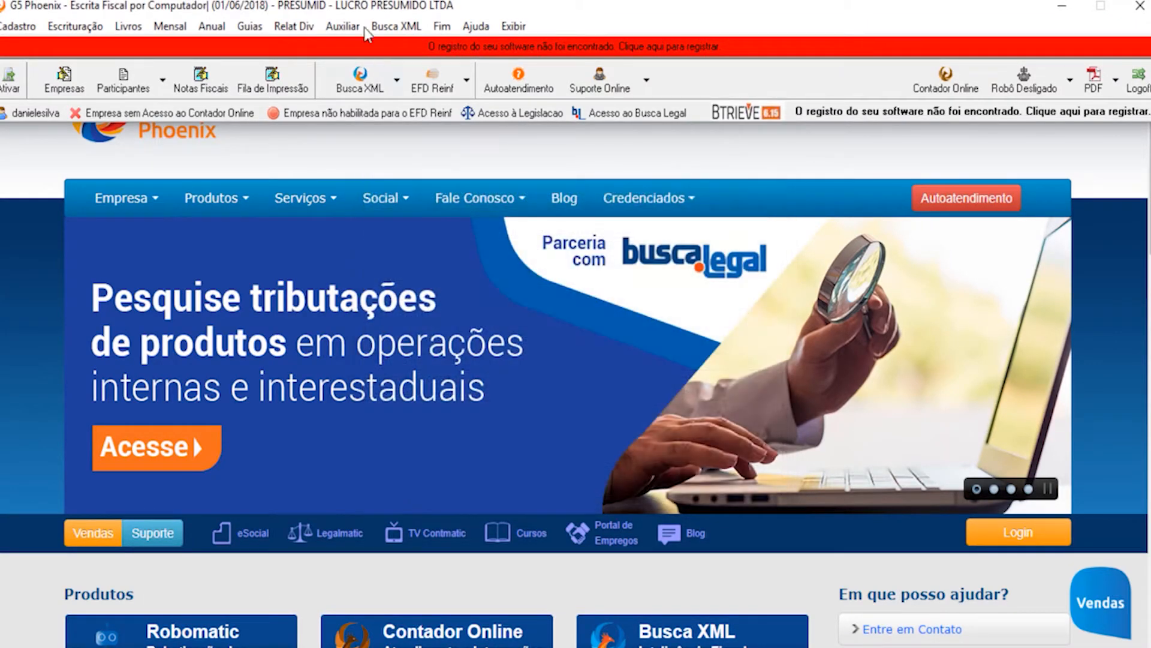
Step: Run Reorganizar Saldos dos Itens for the period Do Mês and close its window
left_click(340, 25)
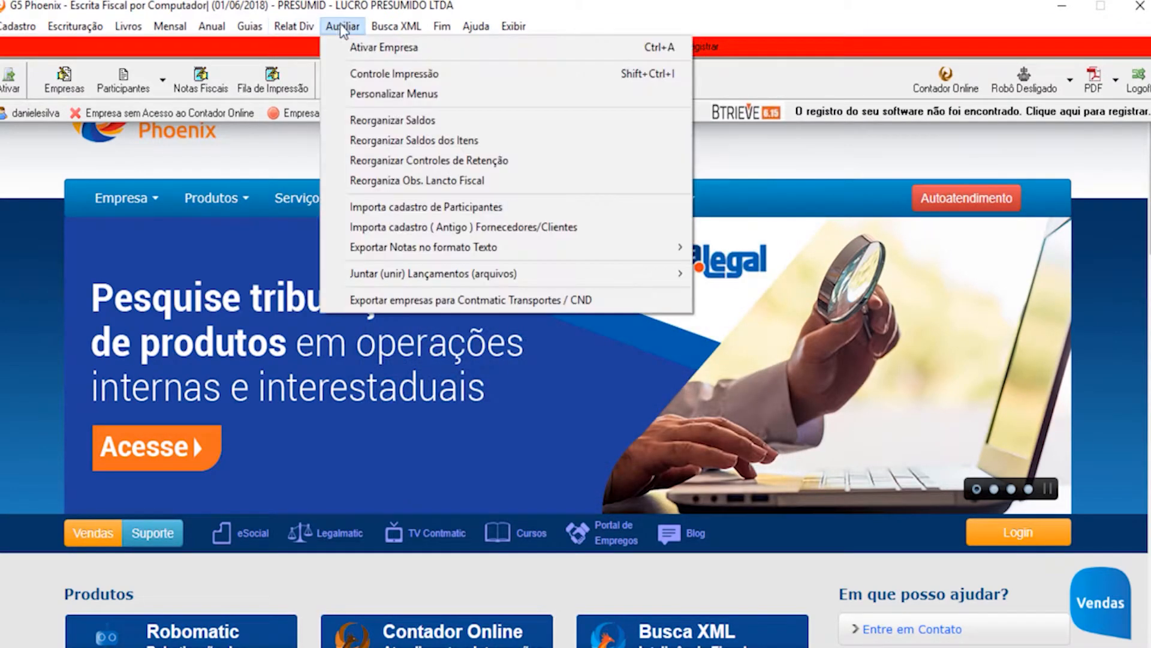
left_click(411, 140)
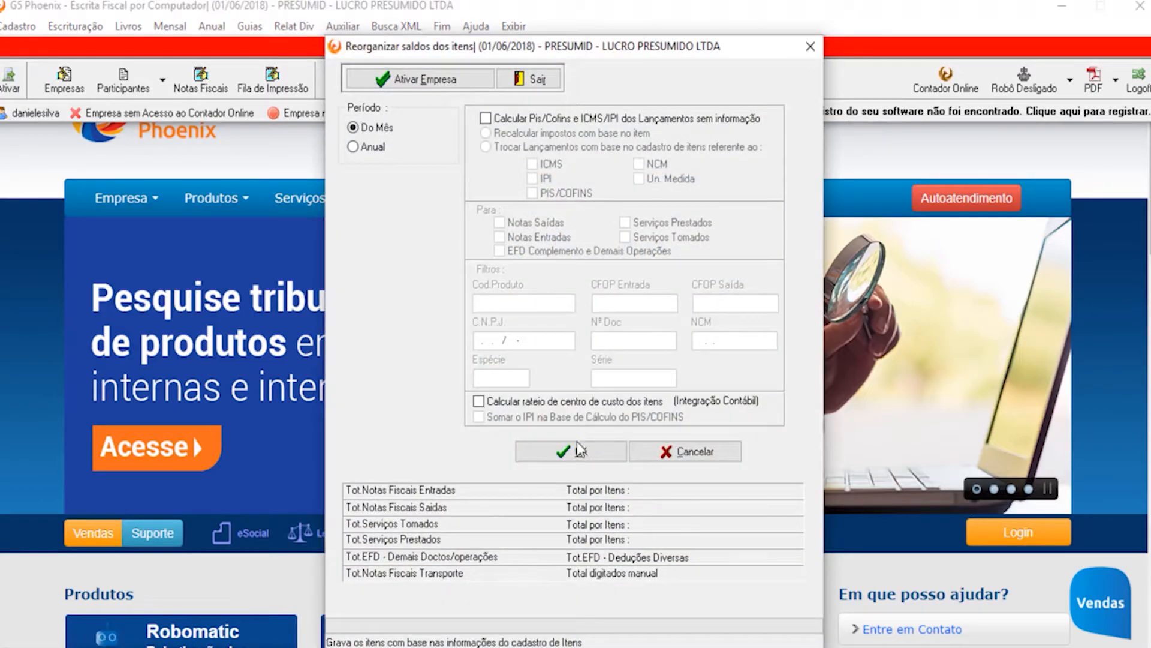
left_click(575, 450)
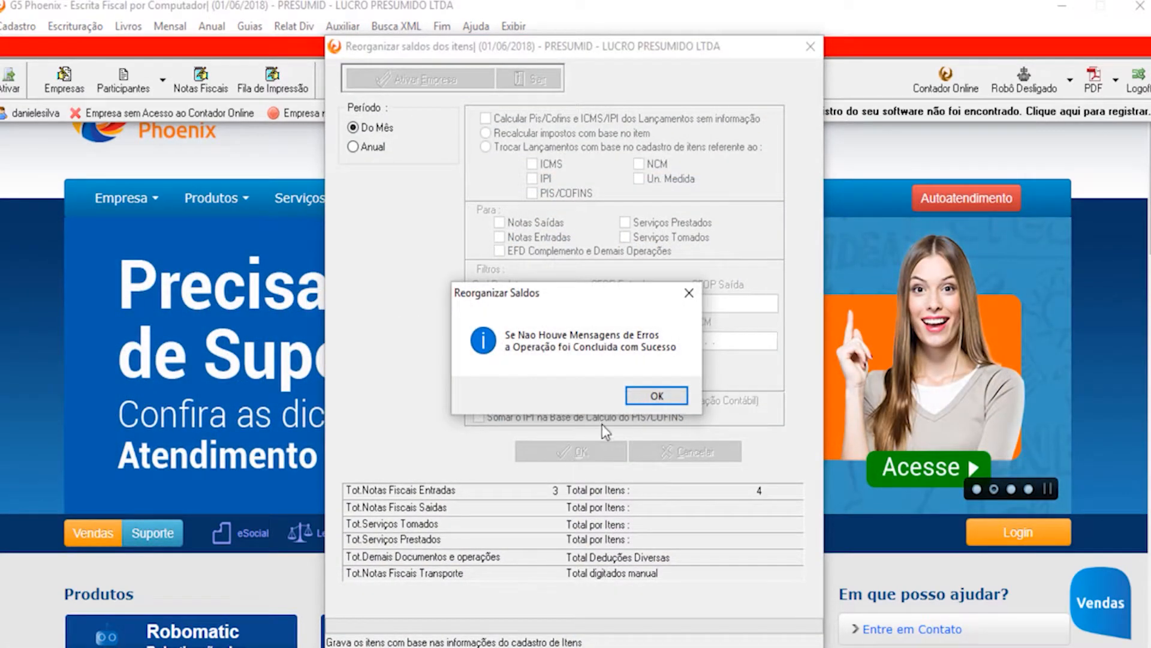
left_click(648, 397)
left_click(540, 84)
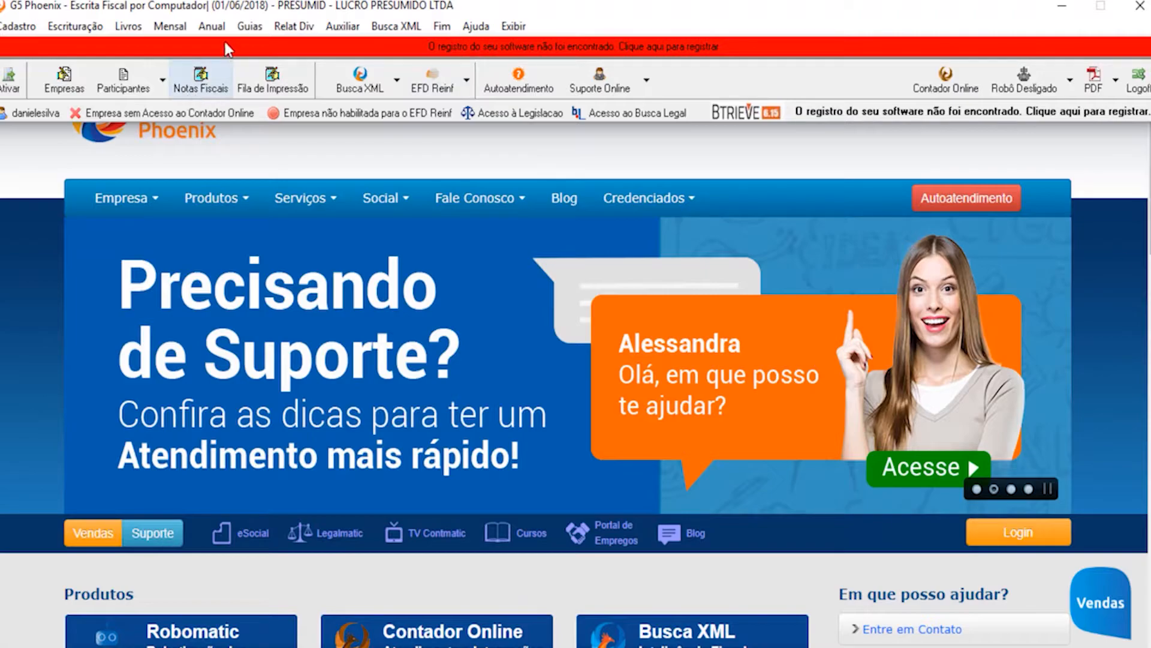
Step: Browse the imported NFe entries in Lançamentos Fiscais, examining each one's fiscal code, C/C, items and tax values, and close the window
left_click(202, 80)
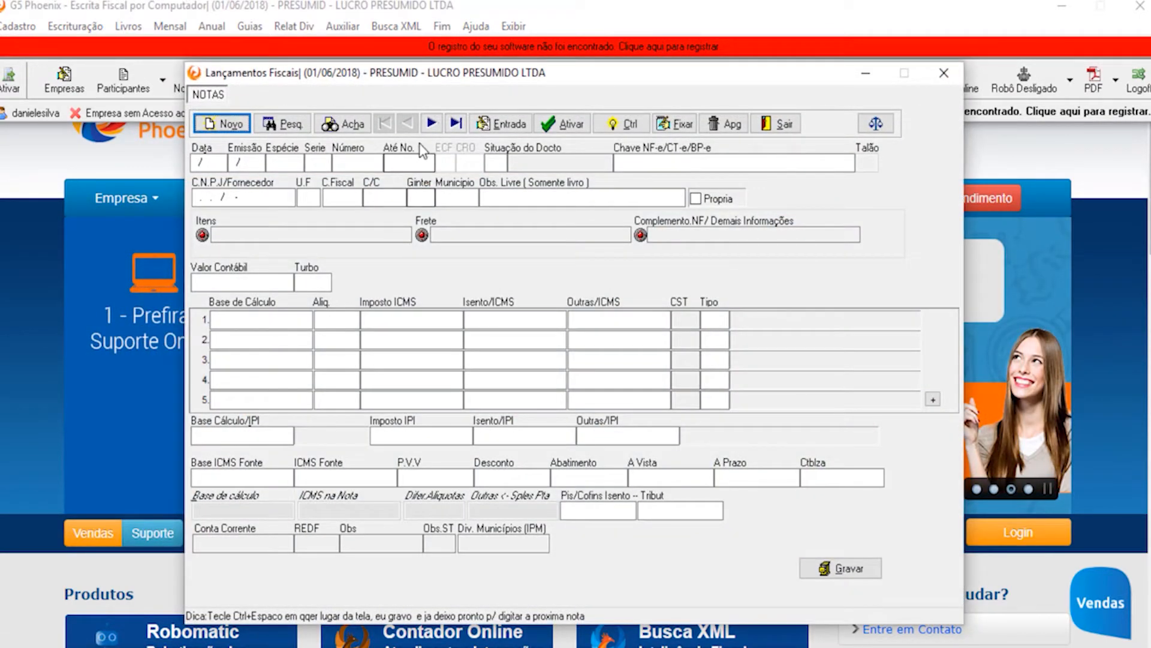
left_click(432, 123)
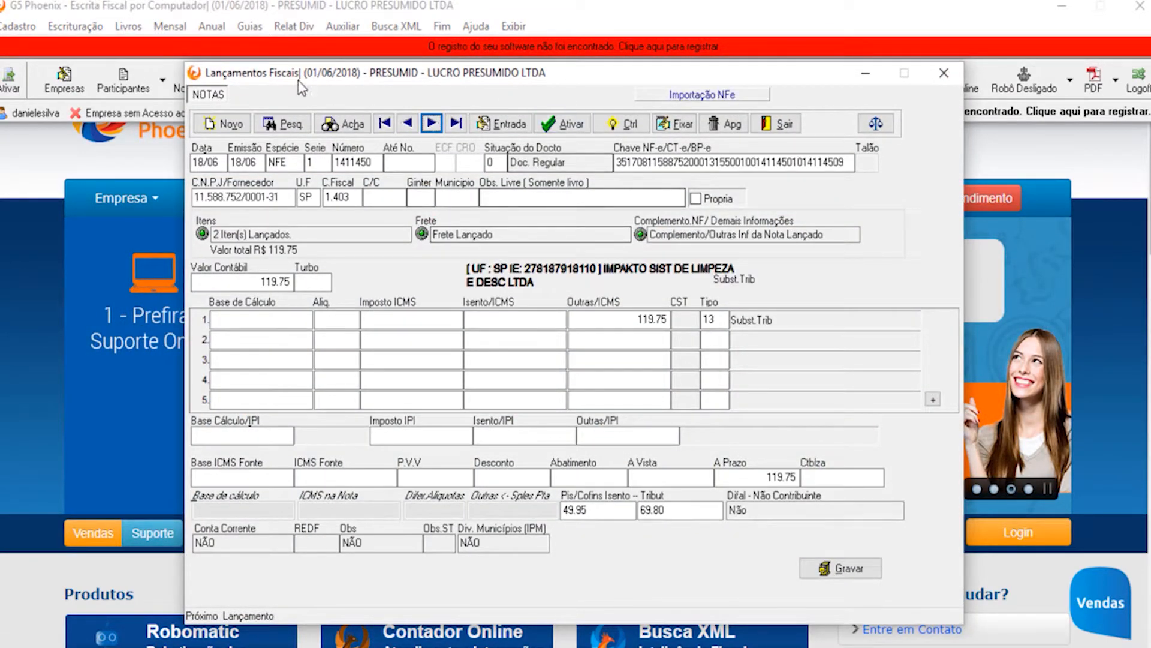
left_click(376, 199)
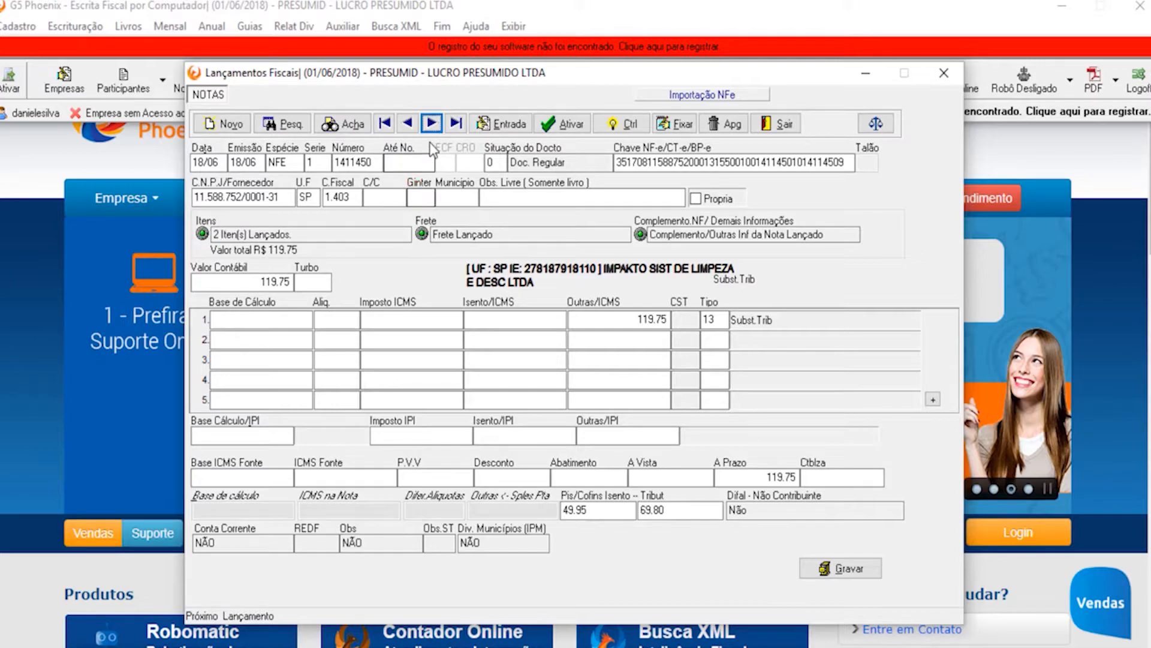
left_click(431, 124)
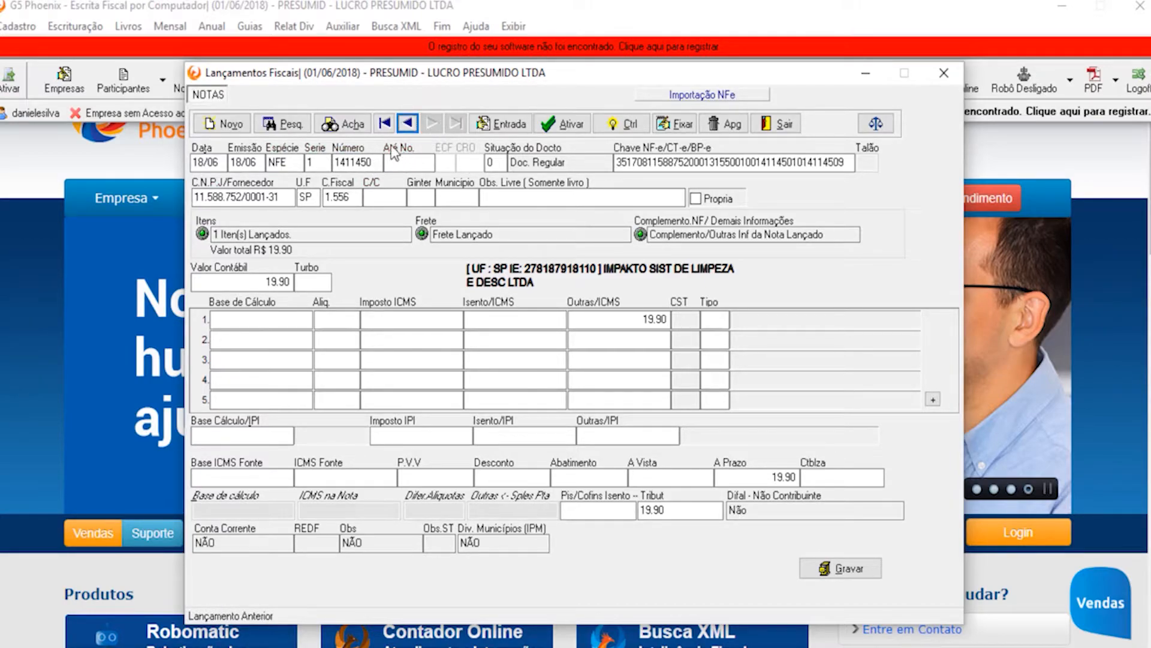
left_click(407, 123)
left_click(403, 125)
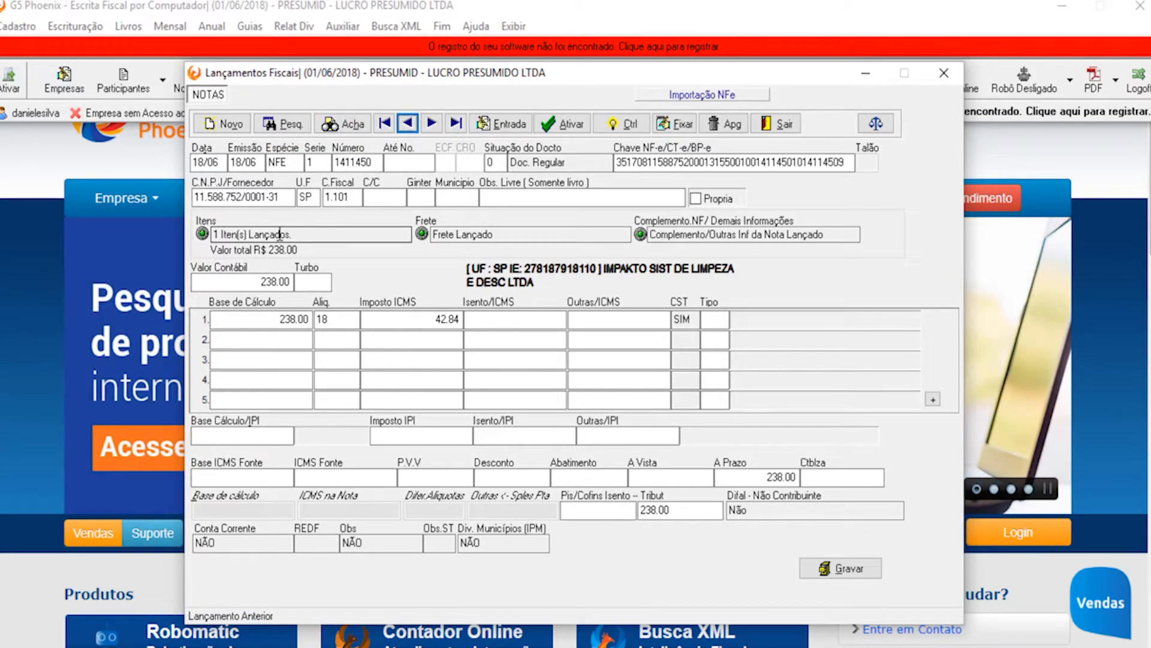
left_click(793, 127)
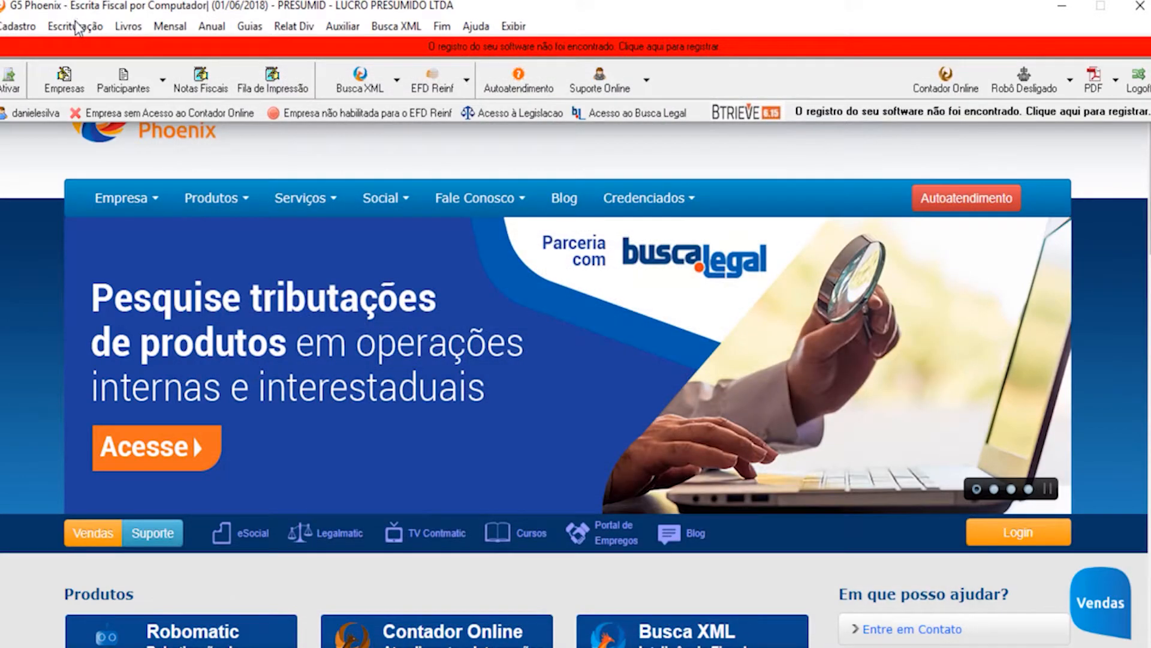
Step: Open the NFe import window and set it to import Entradas (Terceiros)
left_click(77, 27)
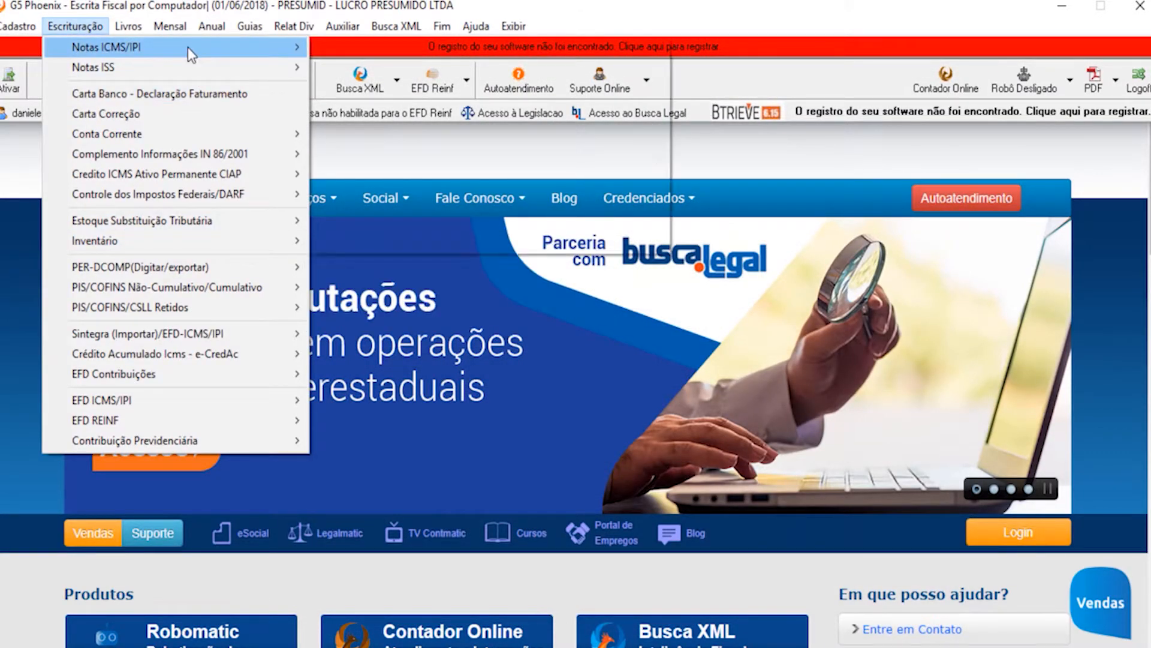
mouse_move(191, 53)
mouse_move(491, 163)
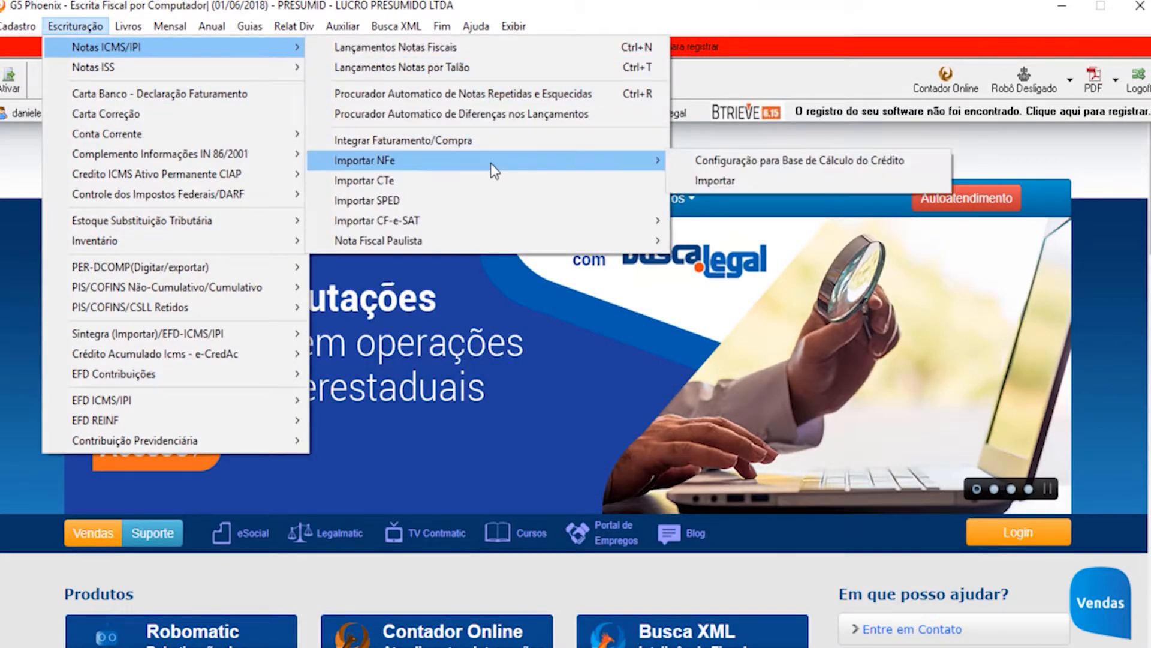
left_click(758, 183)
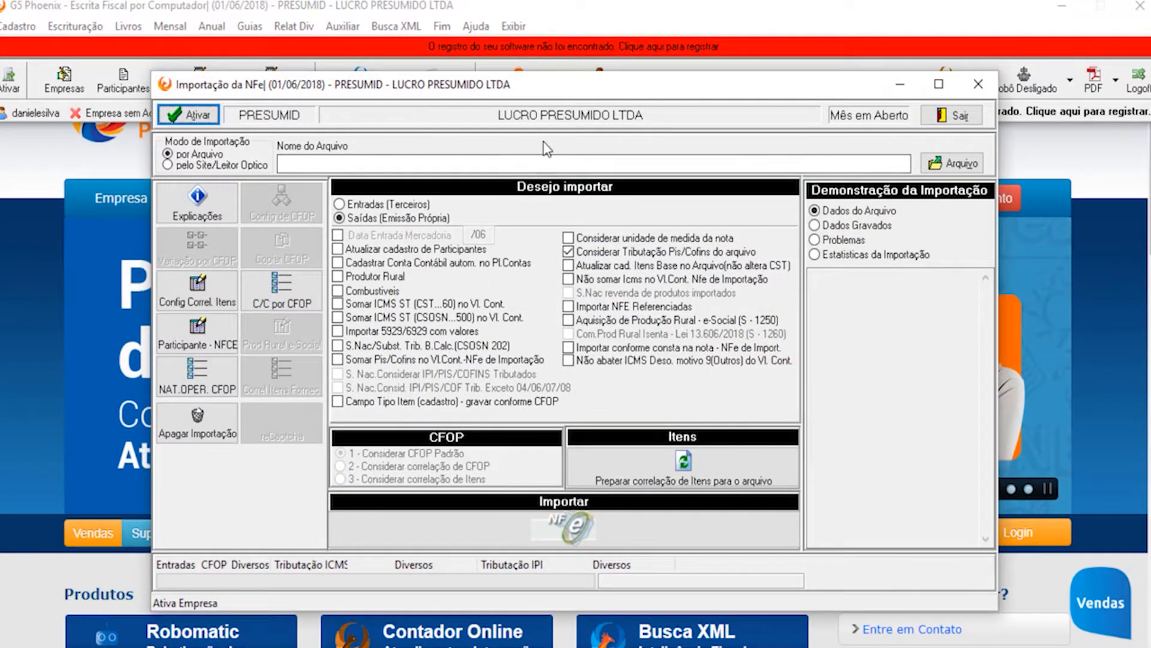
left_click(354, 204)
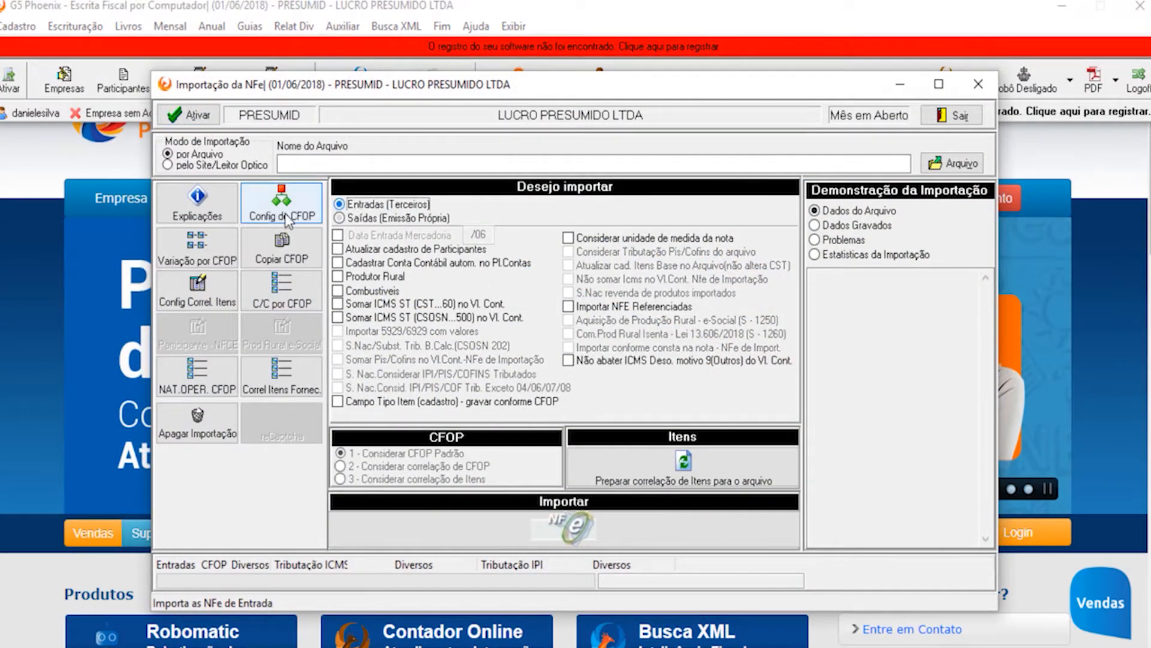
Step: Review the CFOP correlations configured for source codes 5101, 5102 and 5405, and close the CFOP configuration
left_click(287, 217)
left_click(366, 193)
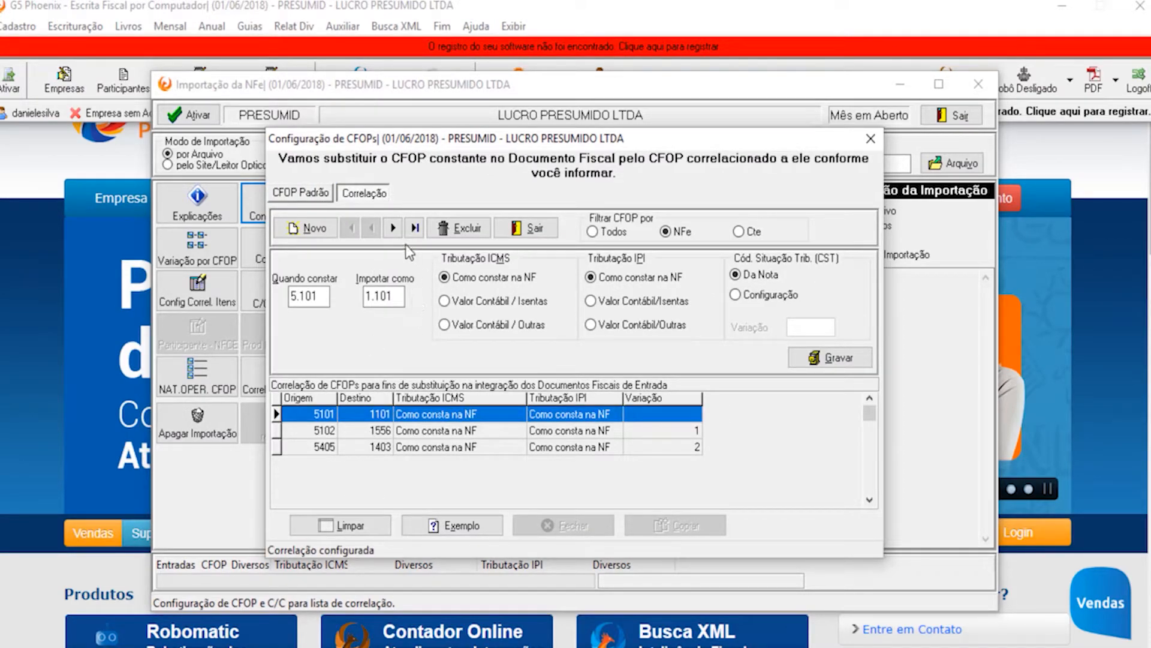
left_click(354, 433)
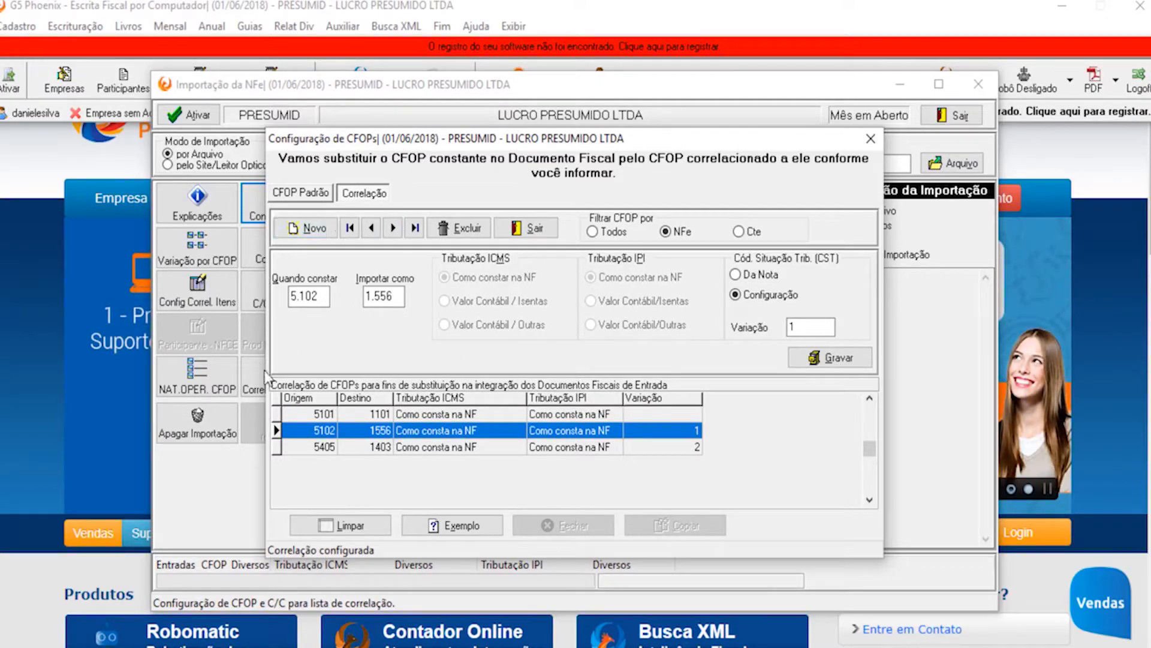
left_click(347, 451)
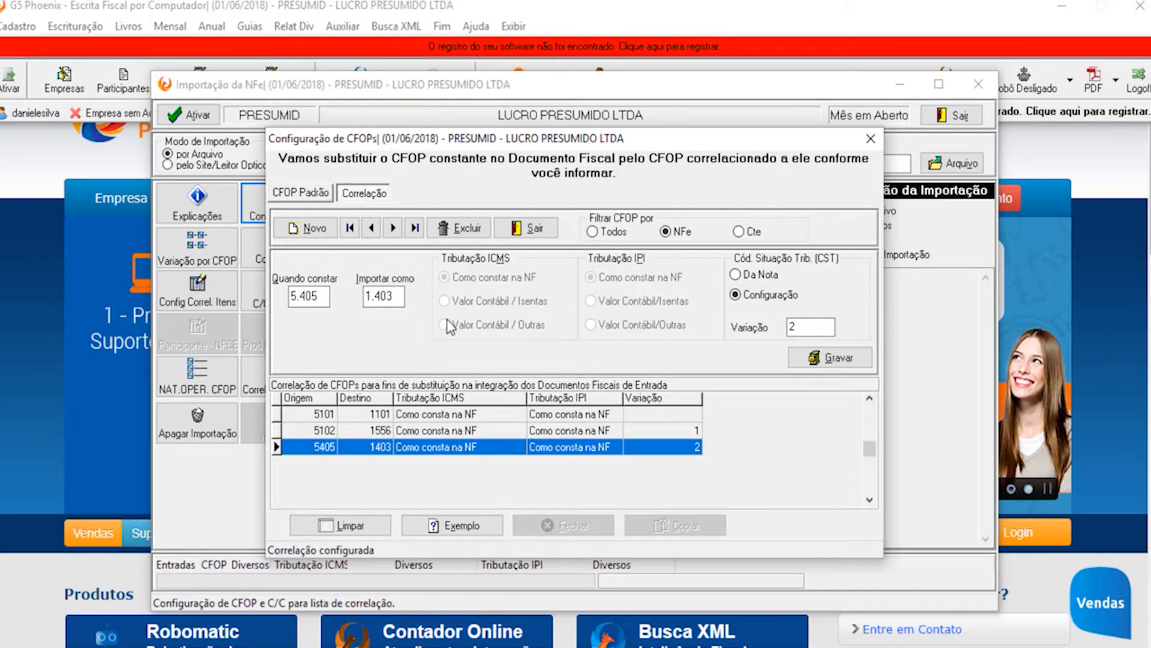
left_click(858, 138)
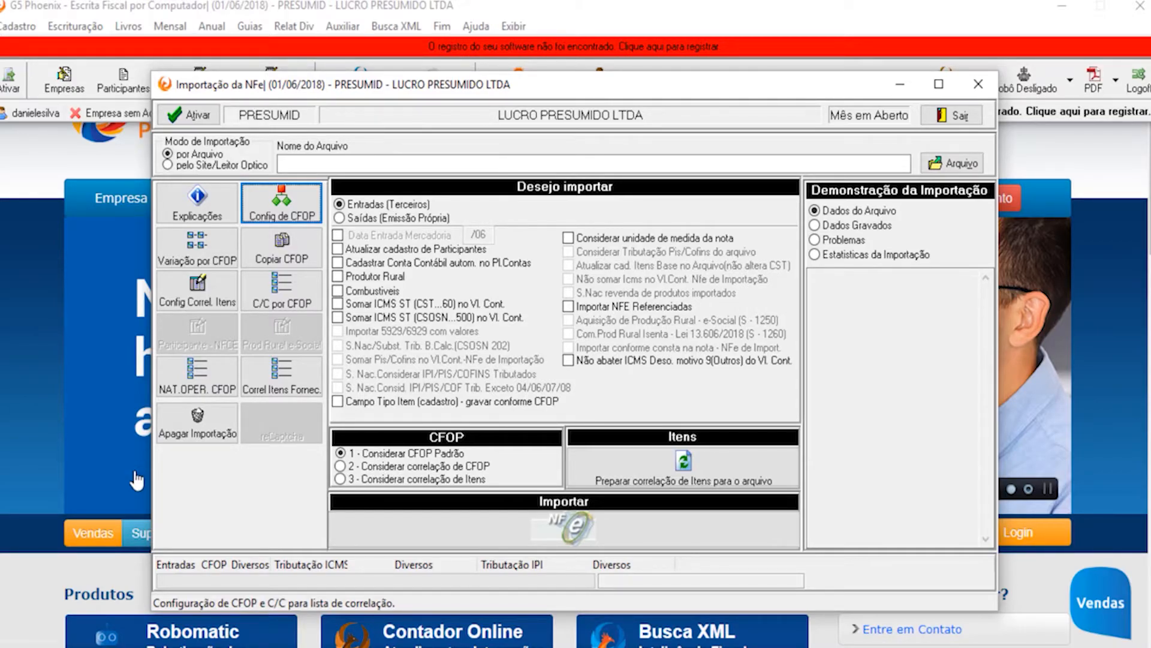
Step: Delete the imported inbound NFe entries using 1 - Apagar notas importadas não conferidas, confirming with "sim", and check Lançamentos Fiscais for remaining entries
left_click(198, 423)
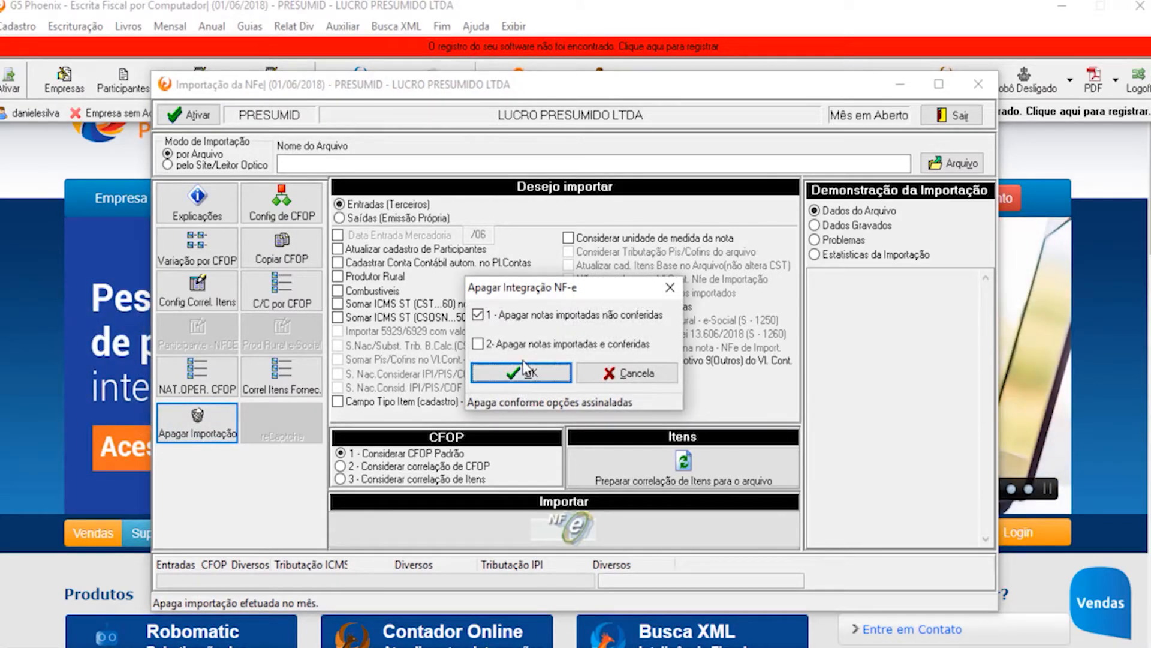
left_click(523, 373)
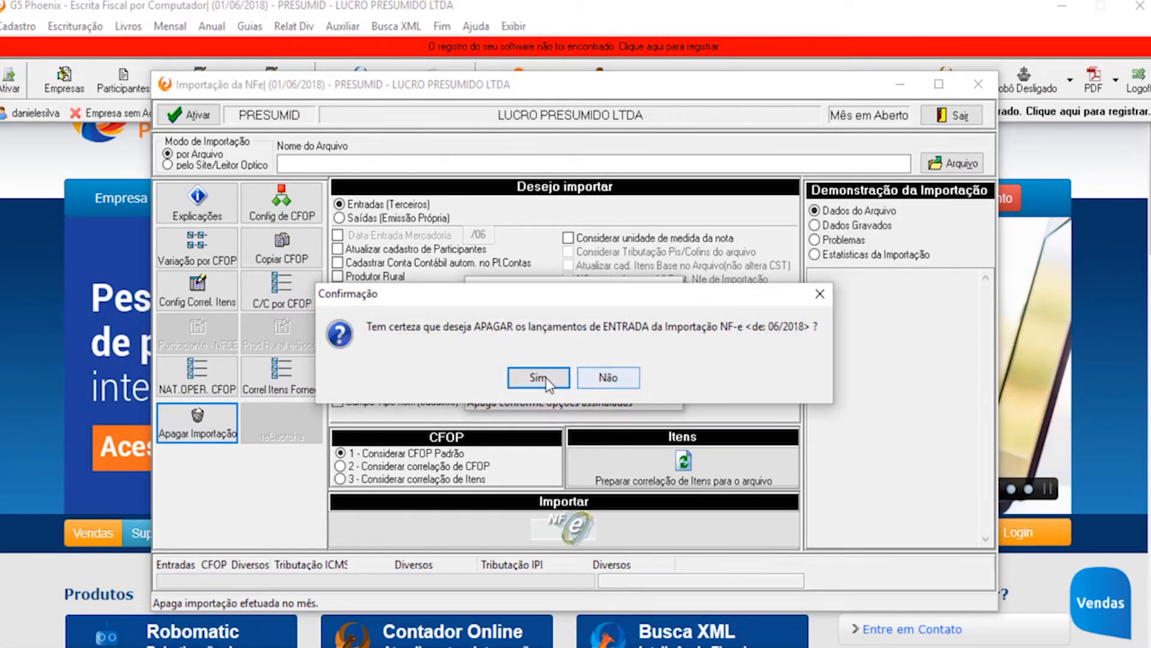
left_click(539, 379)
type("sim")
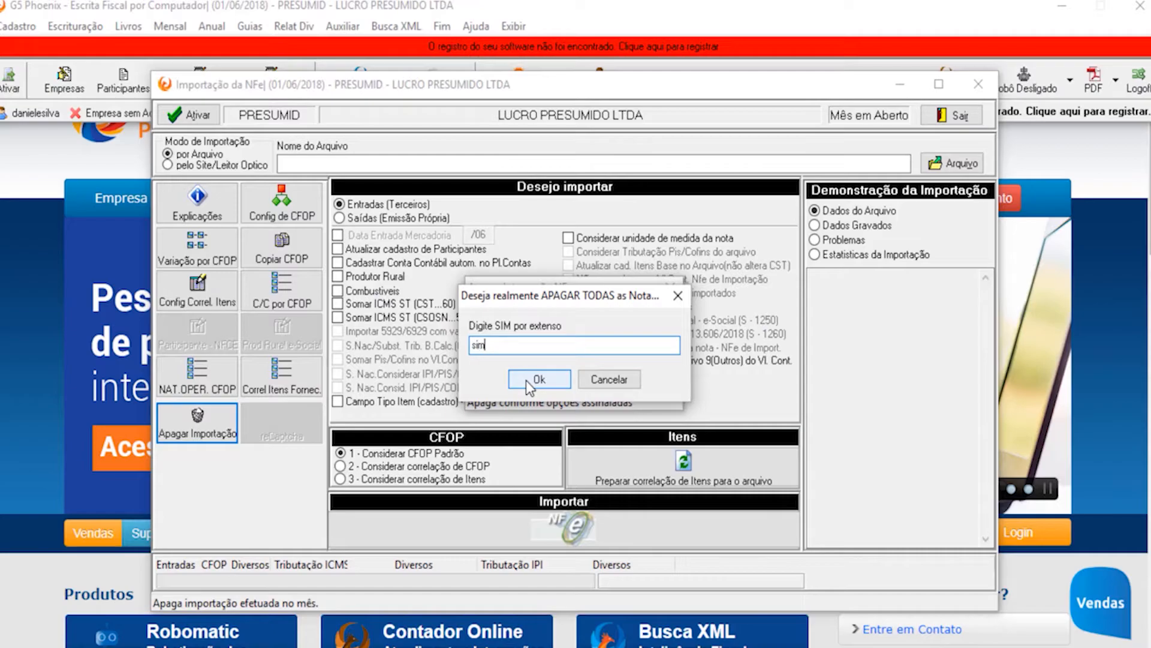
left_click(539, 380)
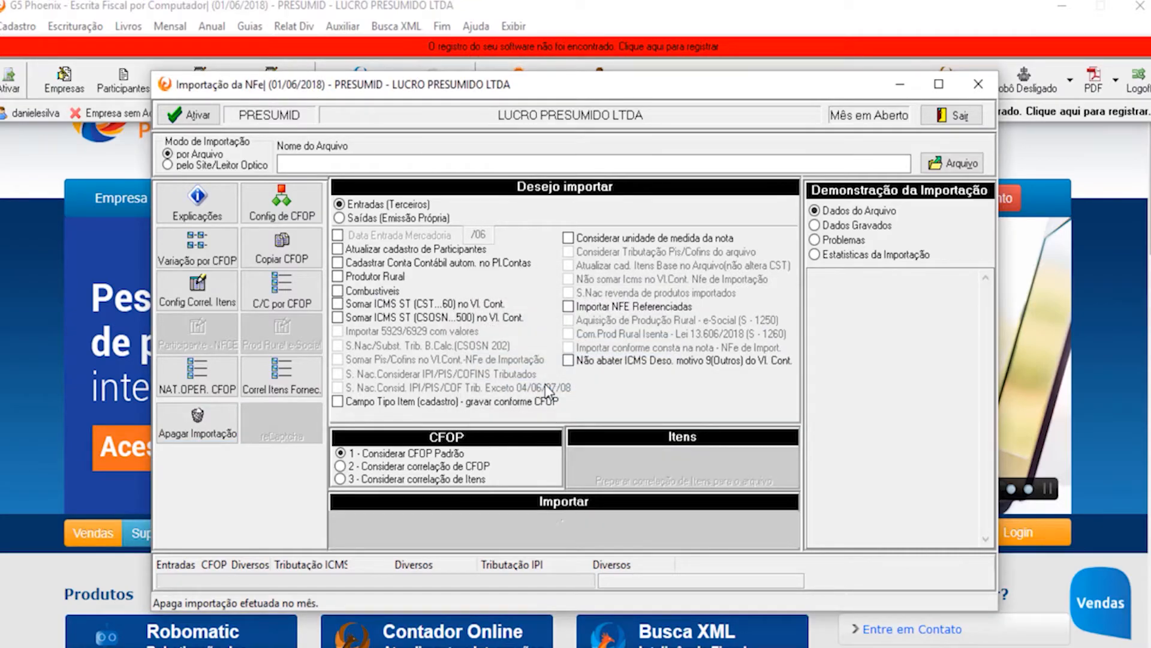
left_click(563, 379)
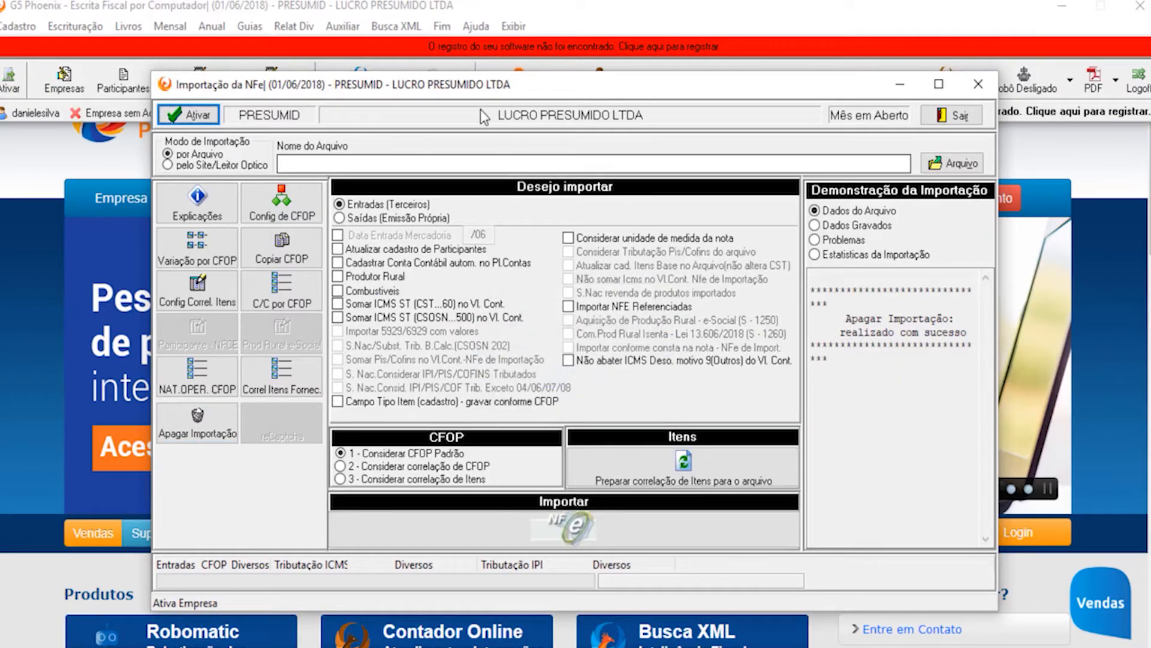
left_click(955, 120)
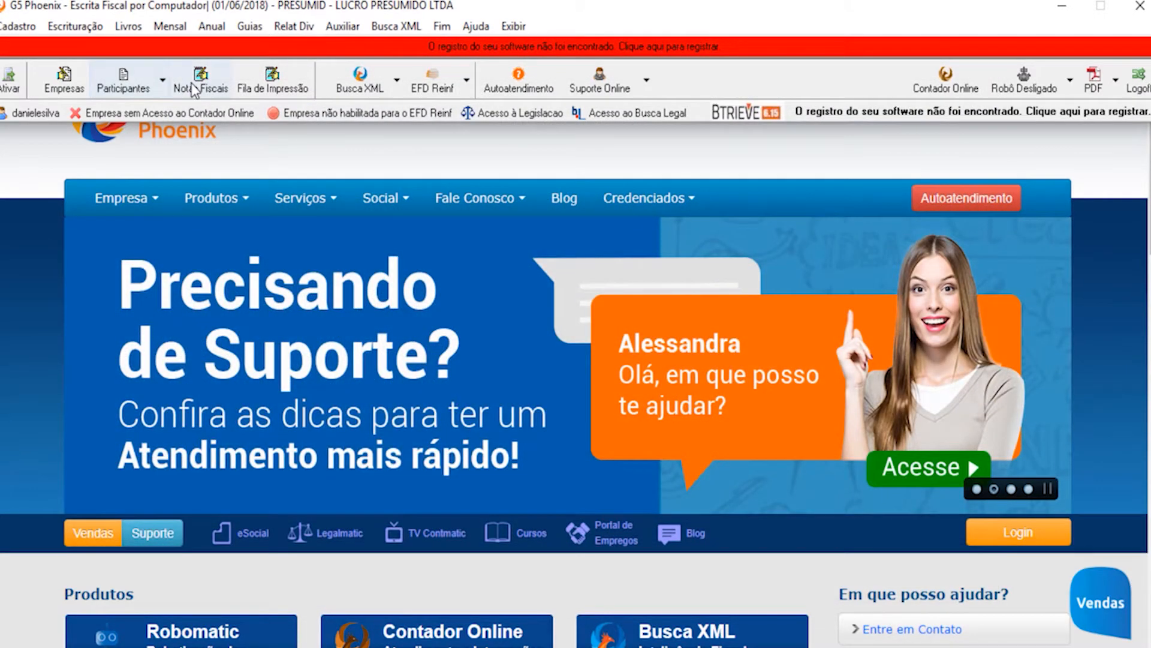
left_click(192, 83)
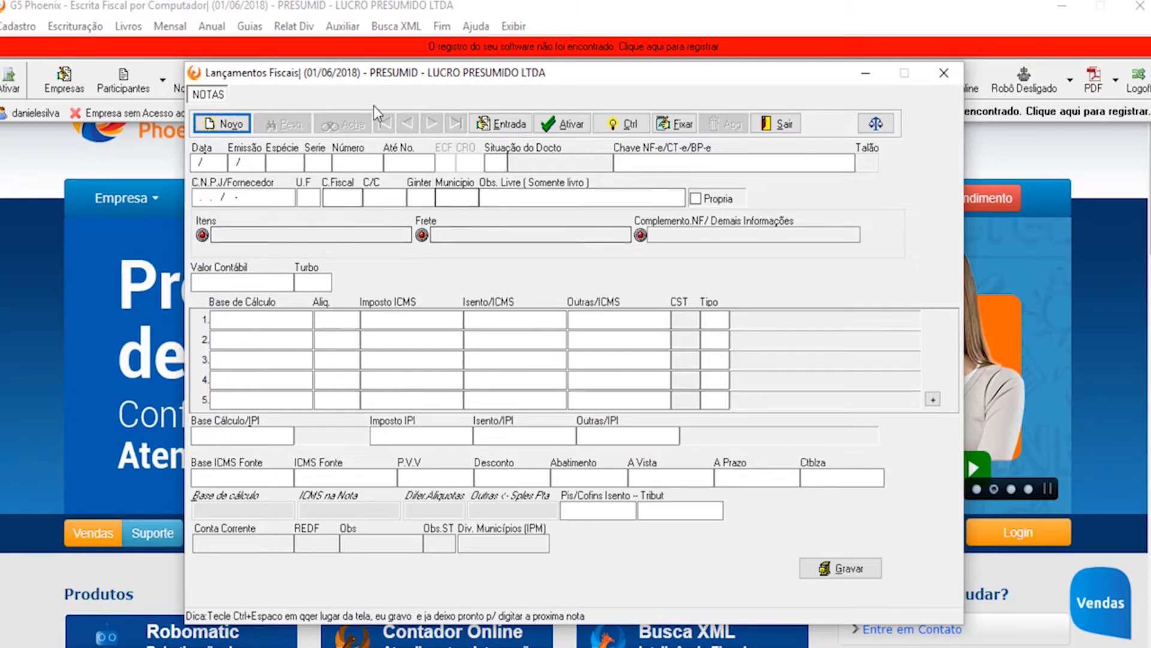
left_click(797, 131)
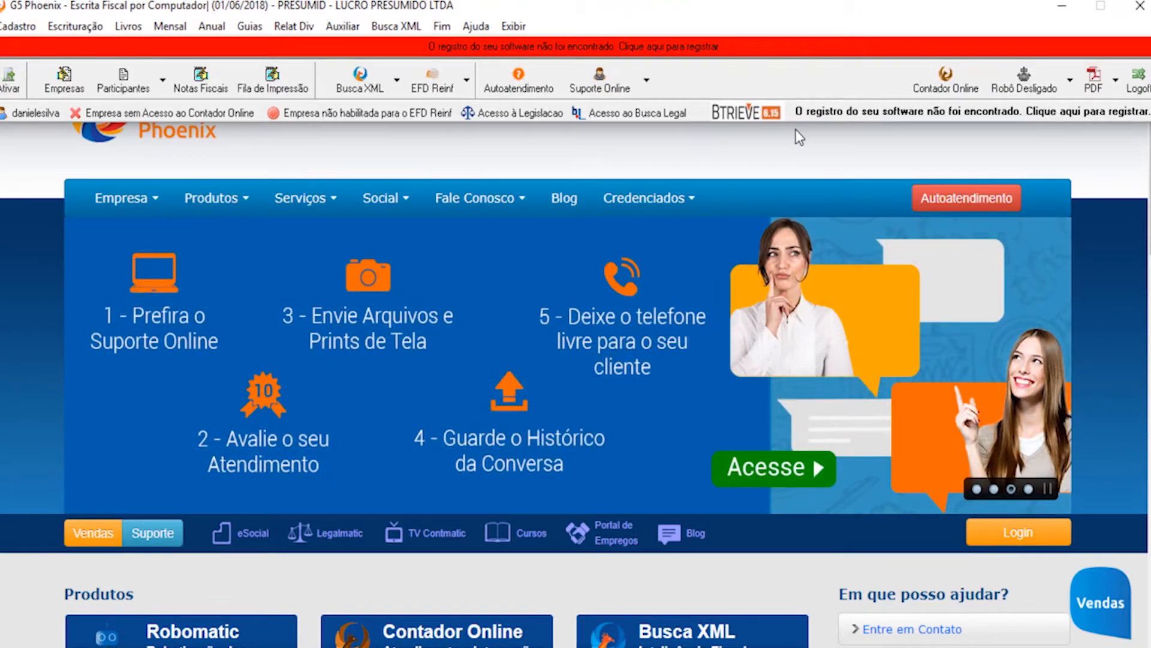
Step: Reopen the NFe import window and choose Entradas (Terceiros) as the type to import
left_click(76, 29)
mouse_move(84, 47)
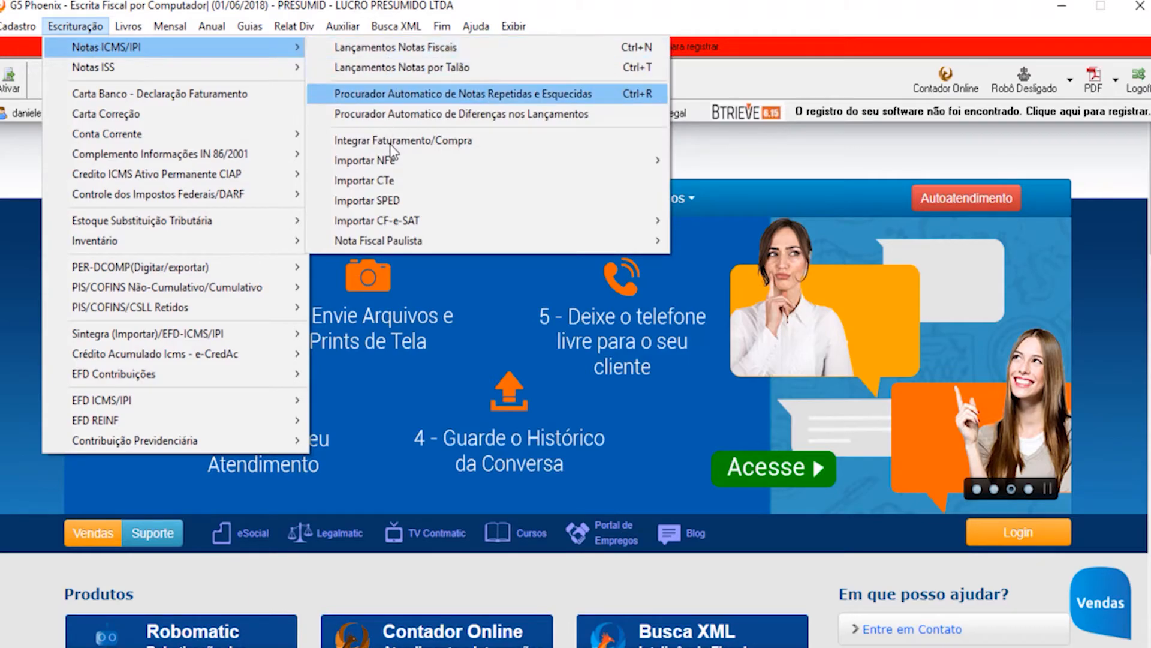
mouse_move(398, 160)
left_click(761, 178)
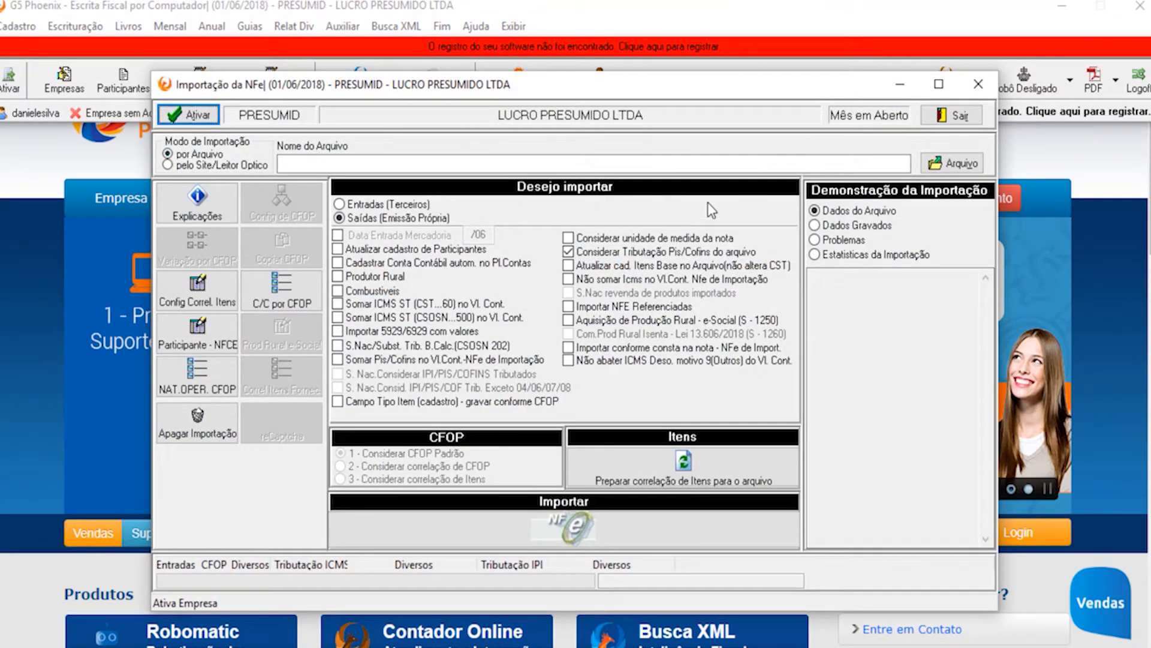
left_click(373, 204)
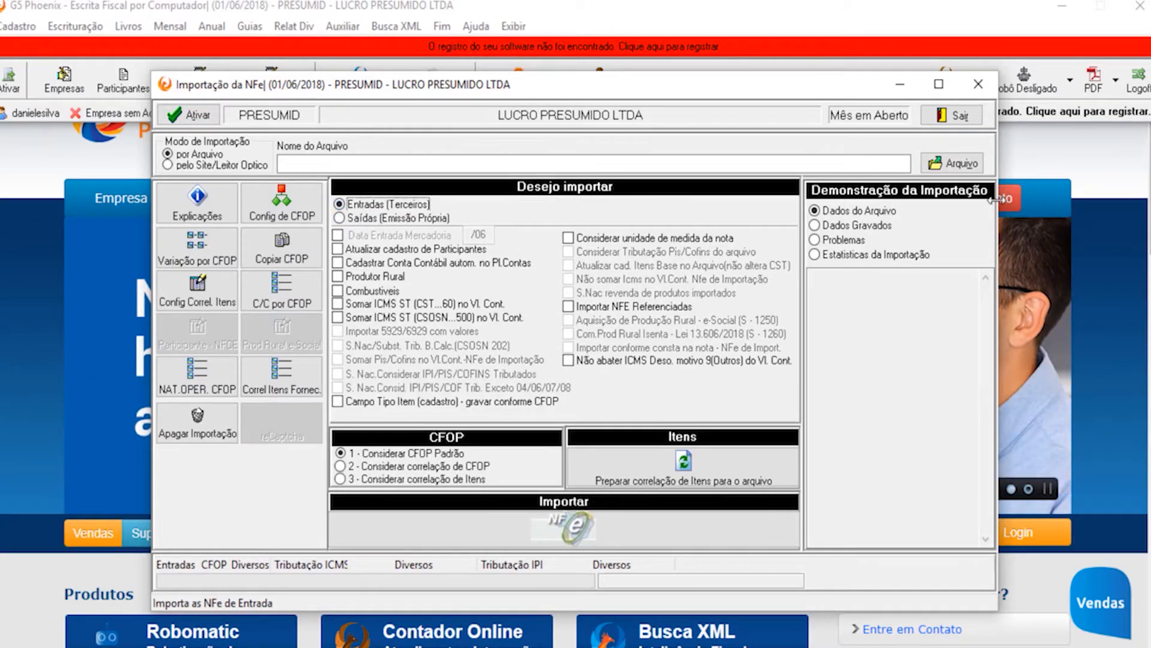
Step: Select nfe entrada.xml from the preselected folder as the file to import
left_click(956, 162)
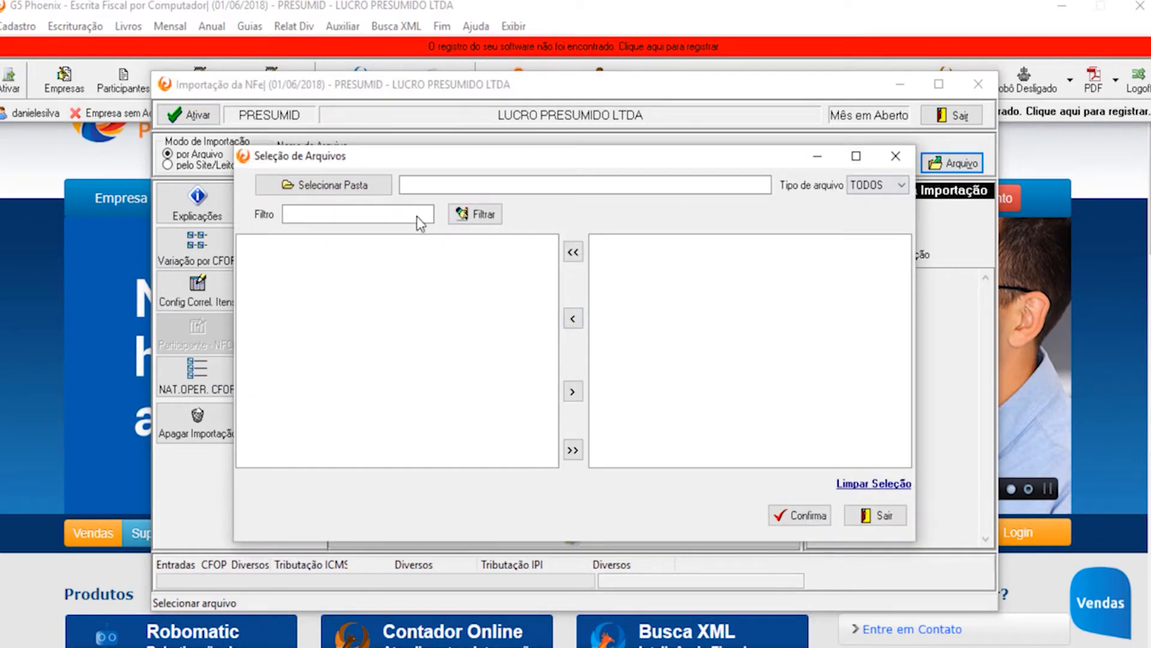
left_click(324, 185)
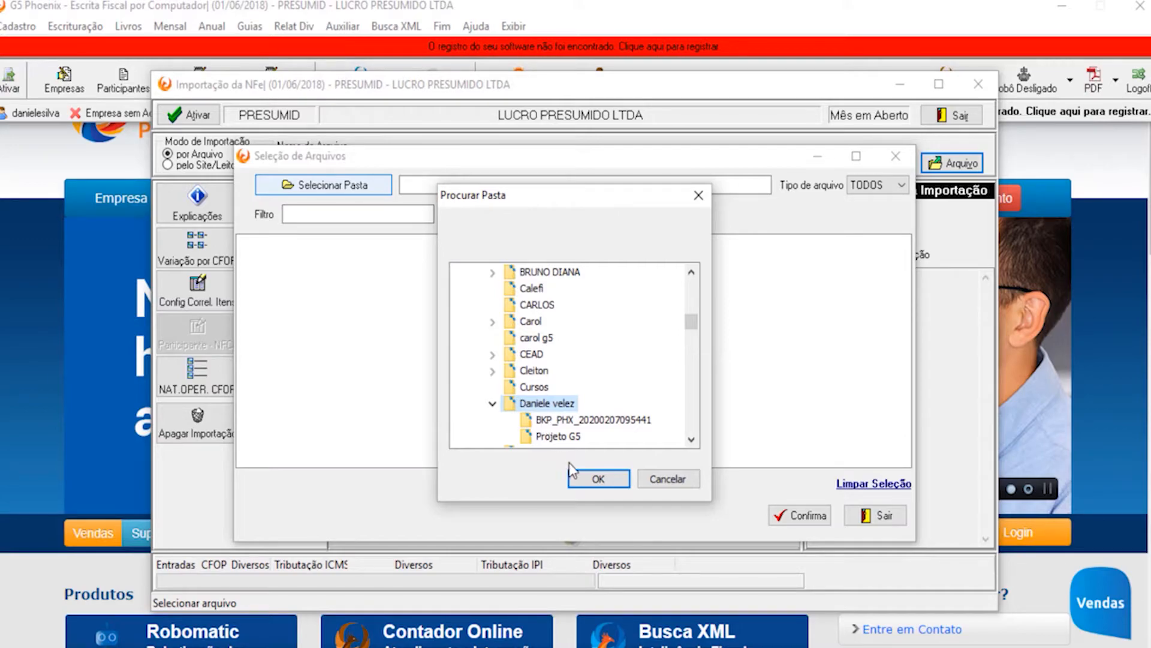
left_click(571, 471)
left_click(262, 291)
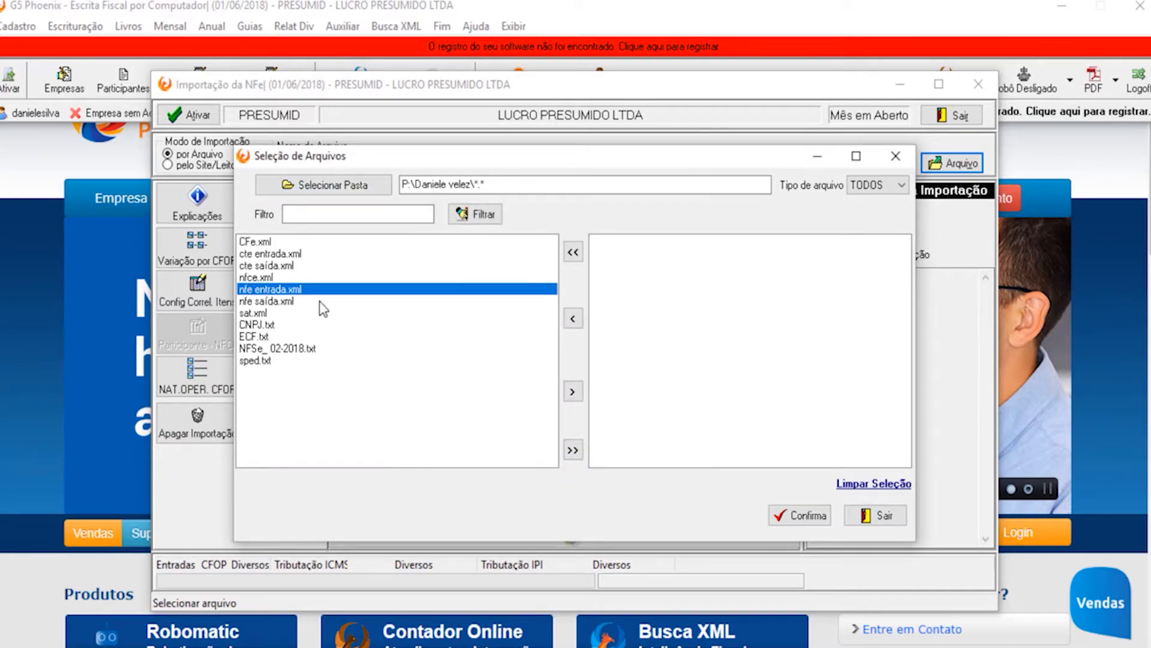
left_click(573, 393)
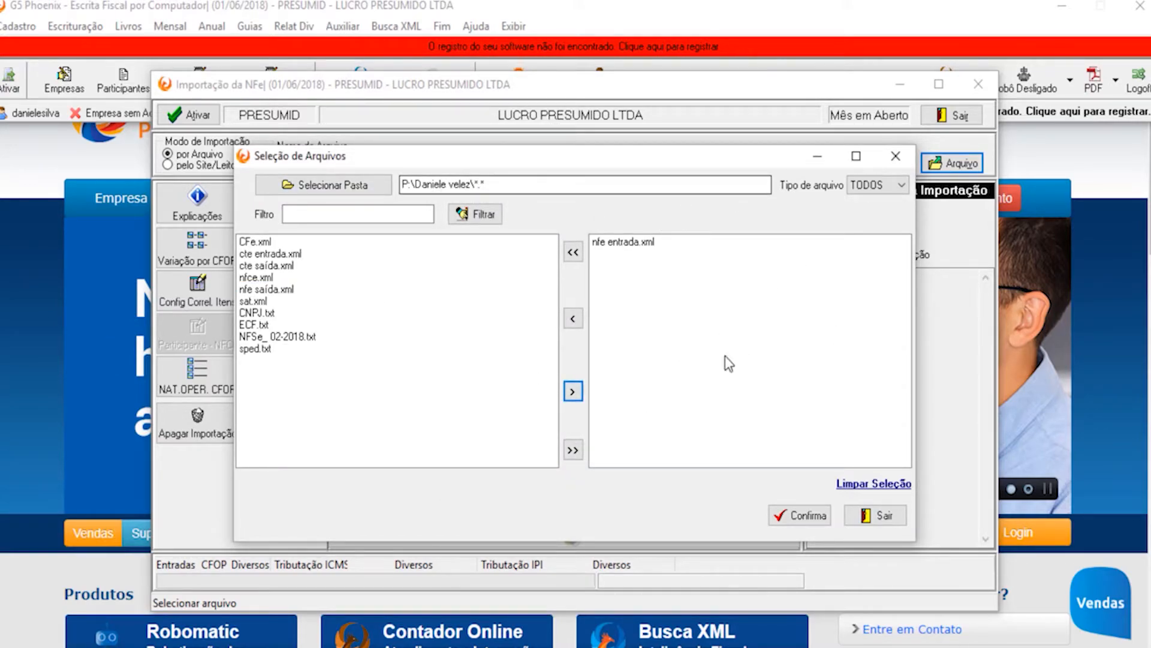
left_click(804, 515)
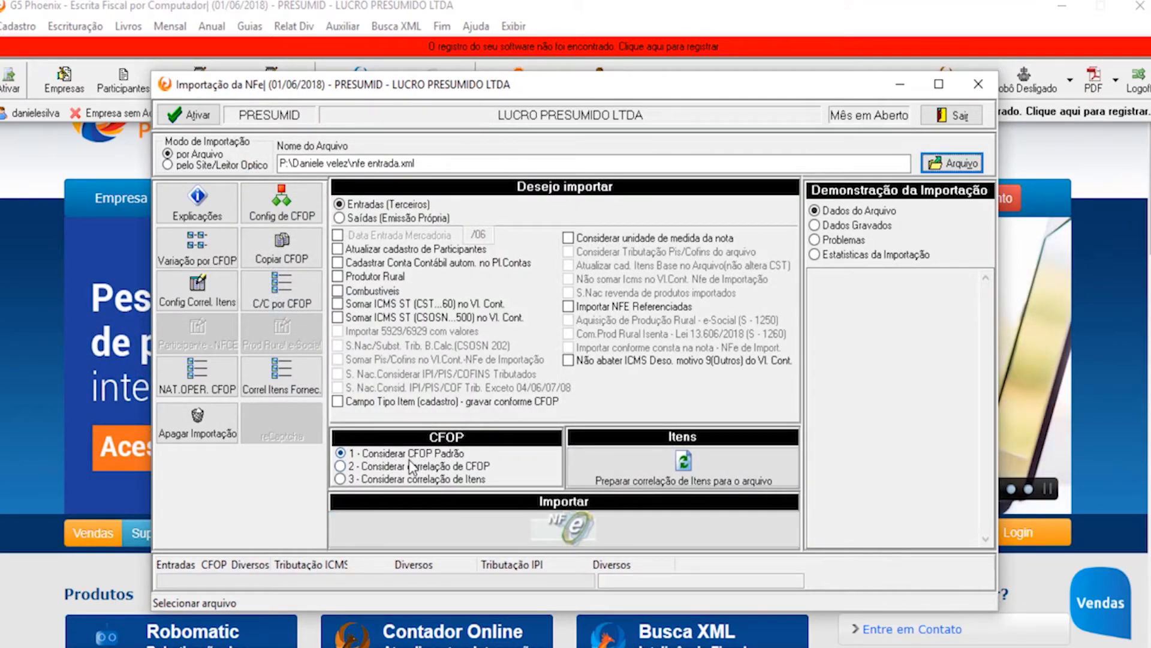
Step: Import the file using 1 - Considerar CFOP Padrão, with Atualizar cadastro de Participantes and Considerar unidade de medida da nota enabled, and close the import window
left_click(358, 249)
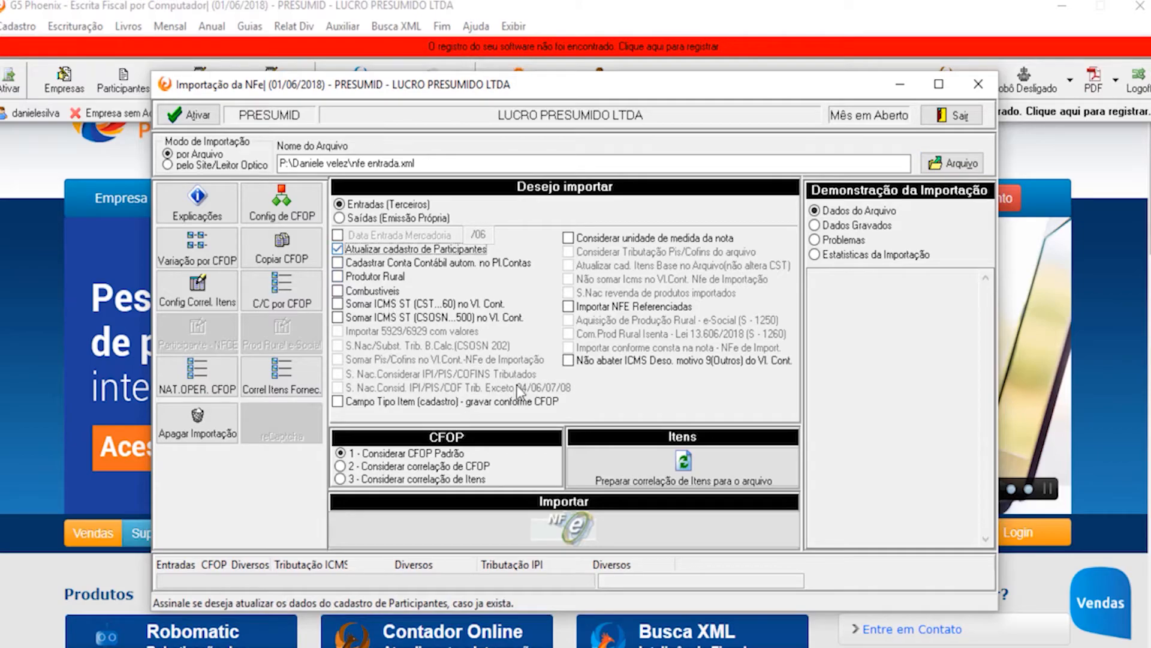
left_click(578, 240)
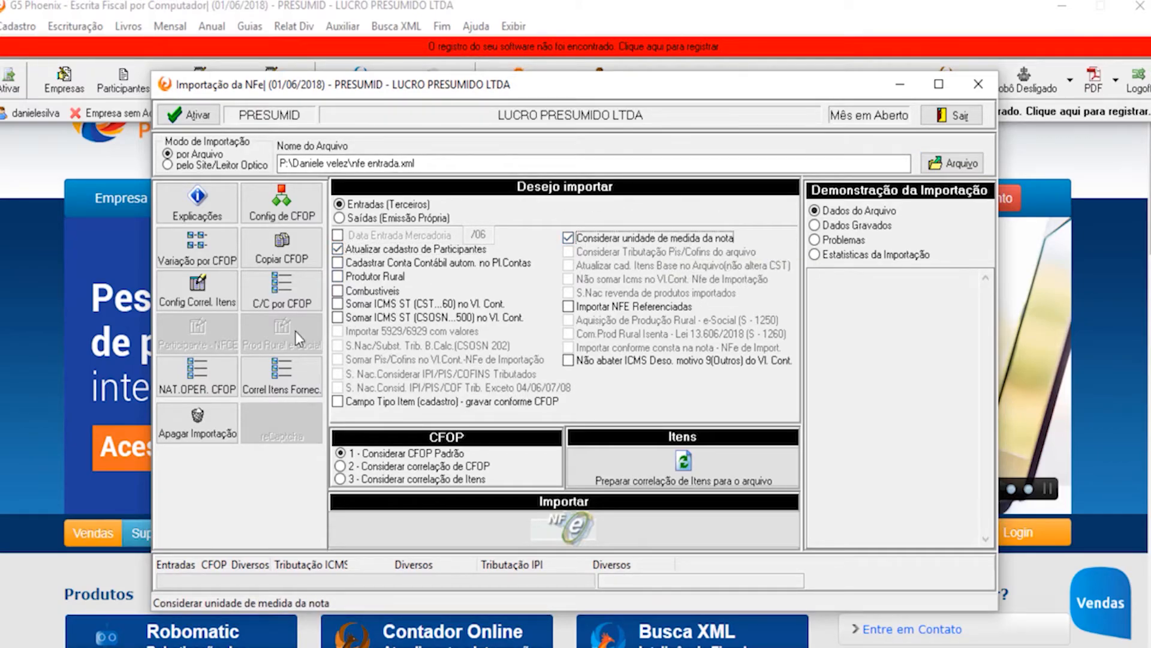
left_click(626, 521)
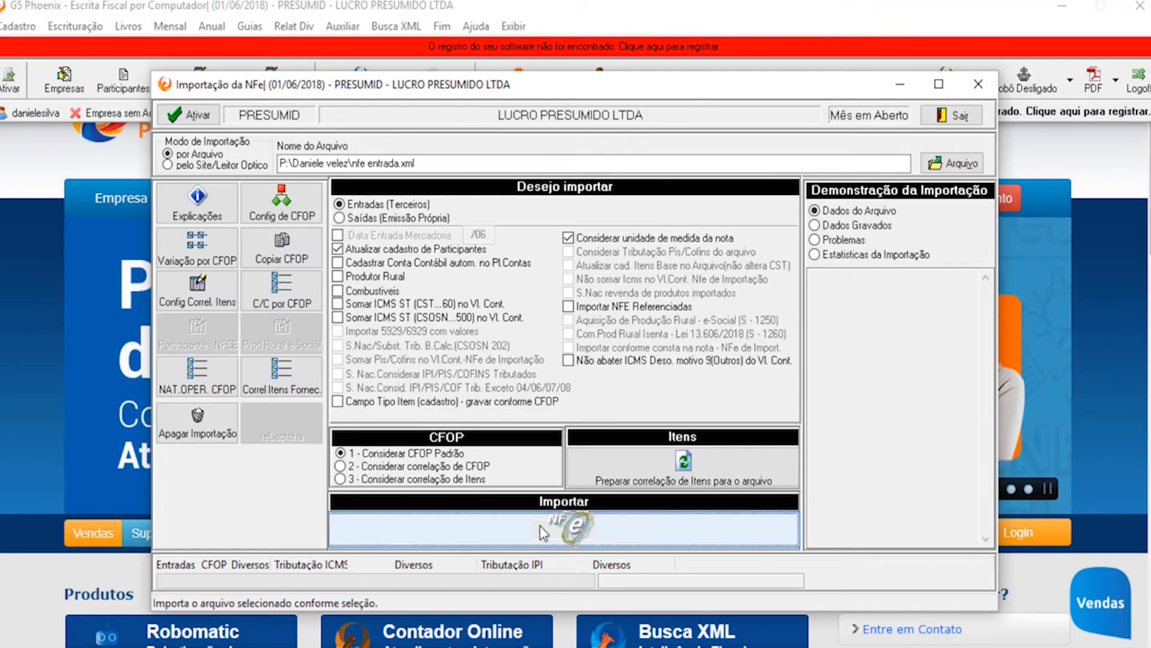
left_click(574, 378)
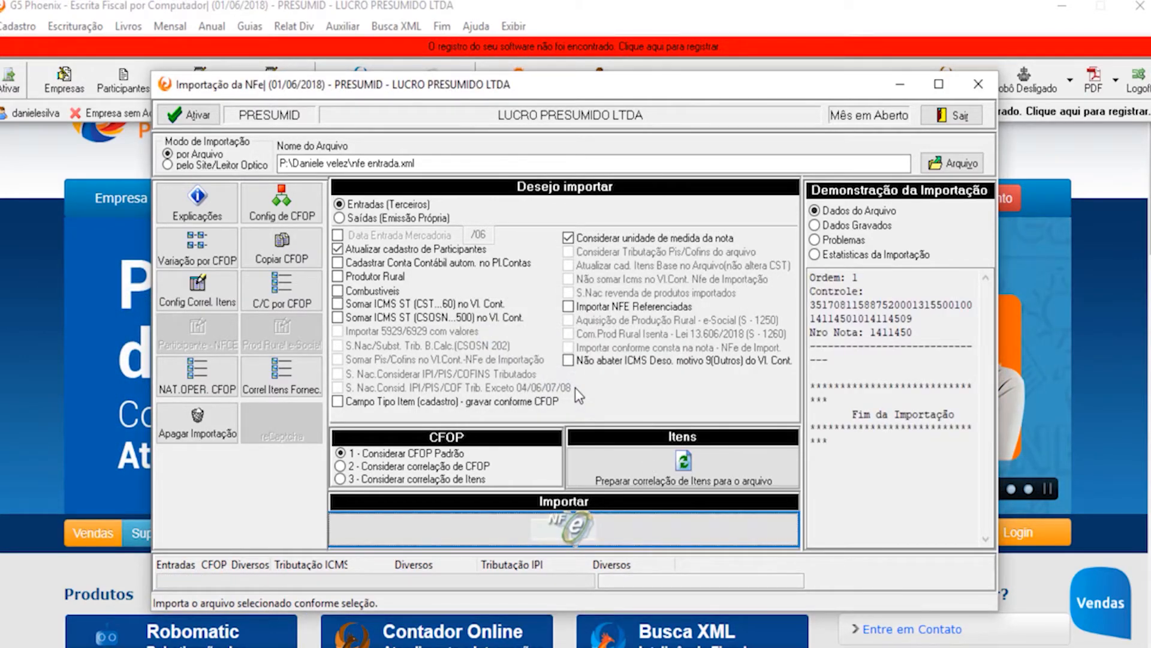
left_click(951, 117)
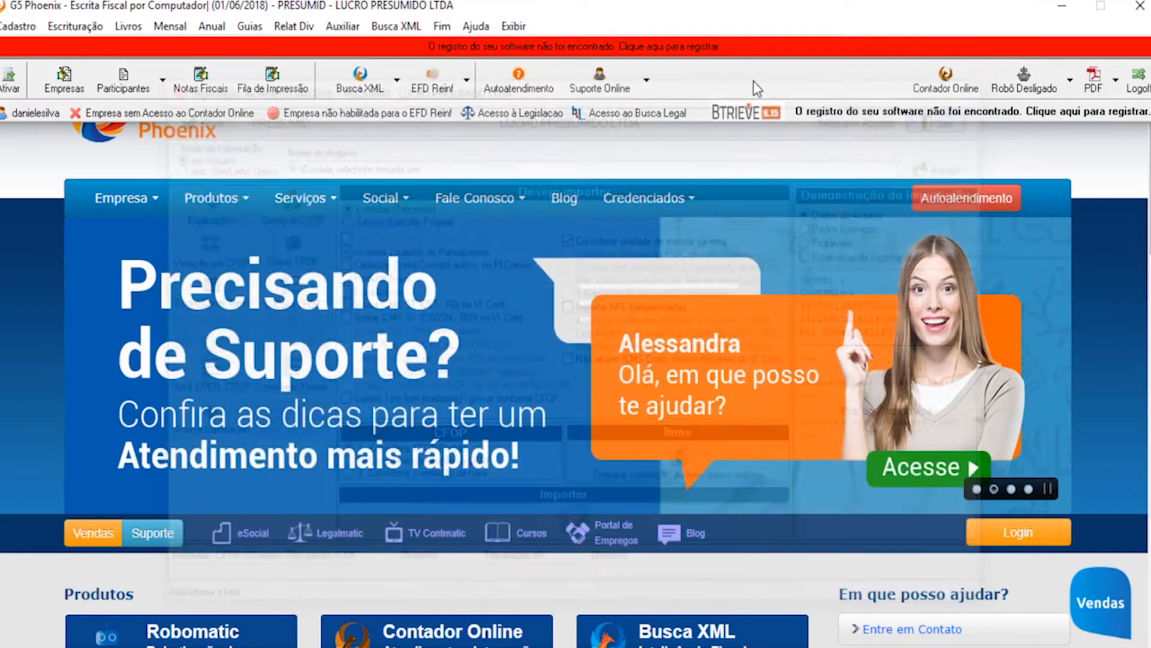
Step: Run Reorganizar Saldos for the period Do Mês and close its window
left_click(346, 27)
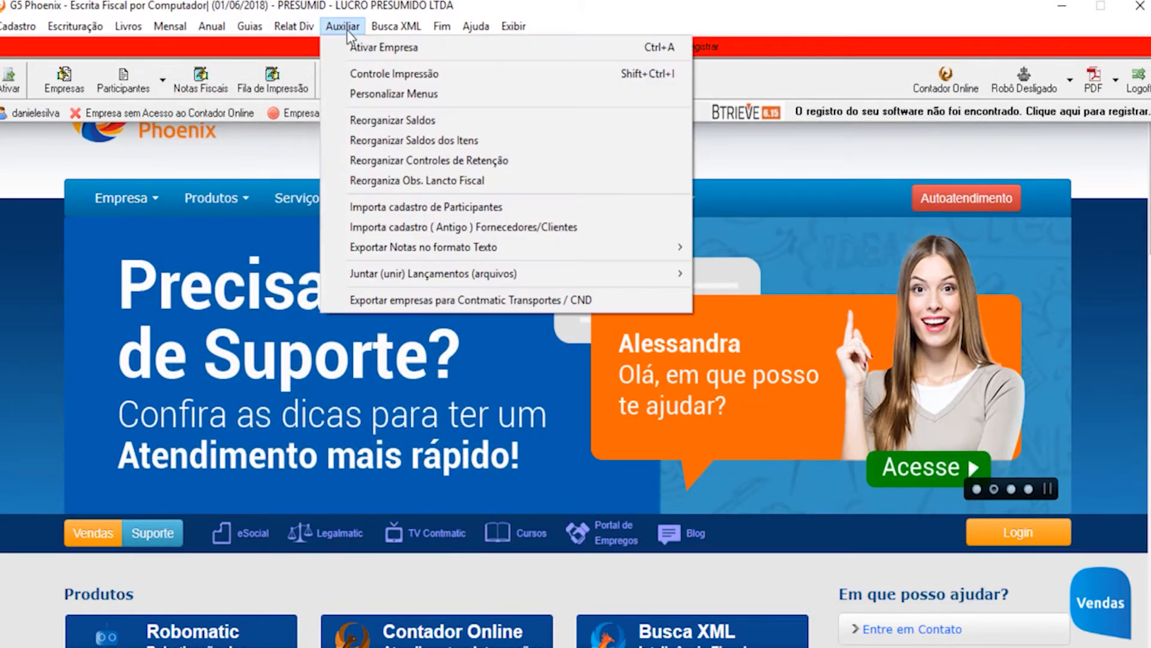
left_click(361, 122)
left_click(578, 324)
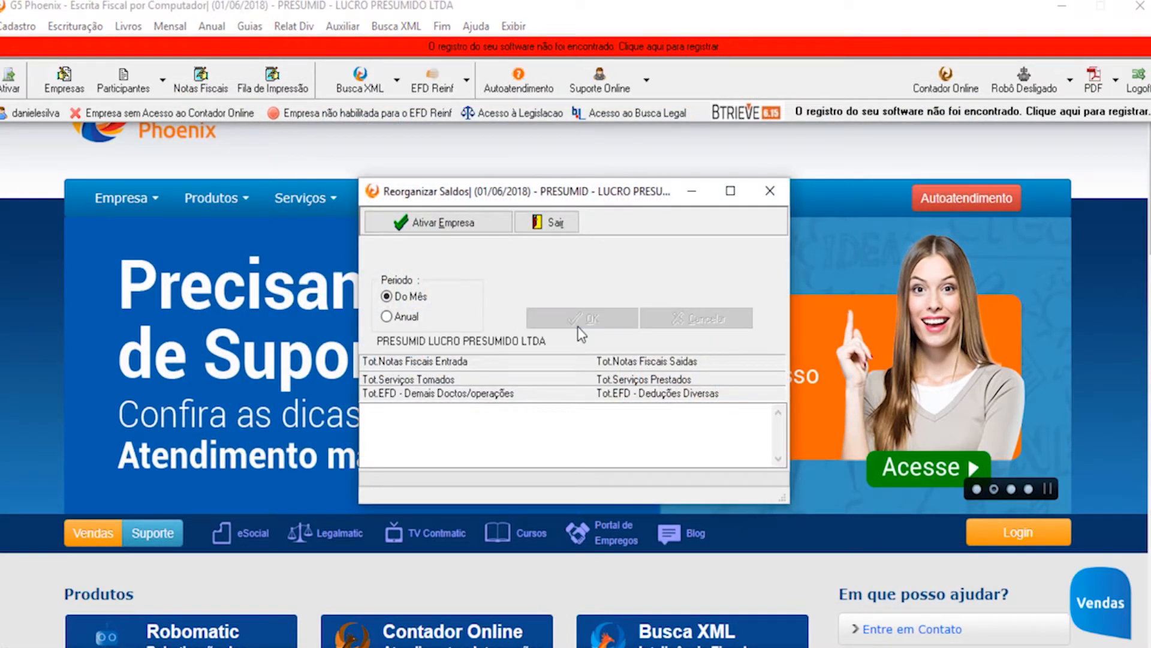
left_click(569, 382)
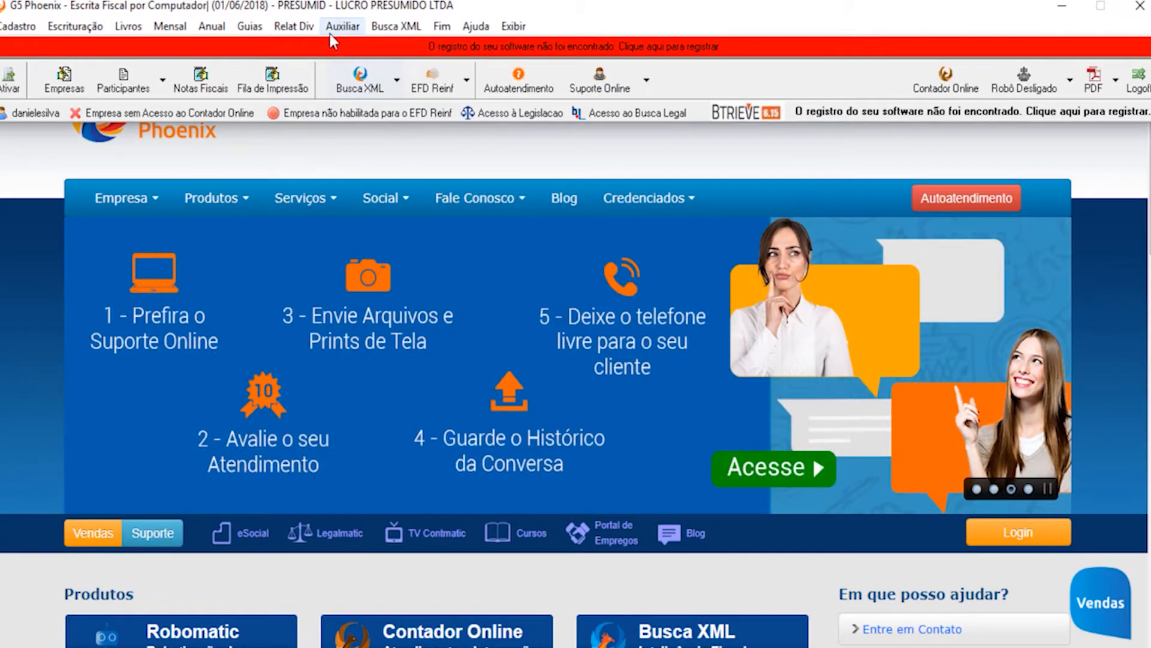
Step: Run Reorganizar Saldos dos Itens for the current month and exit the window
left_click(331, 33)
left_click(408, 140)
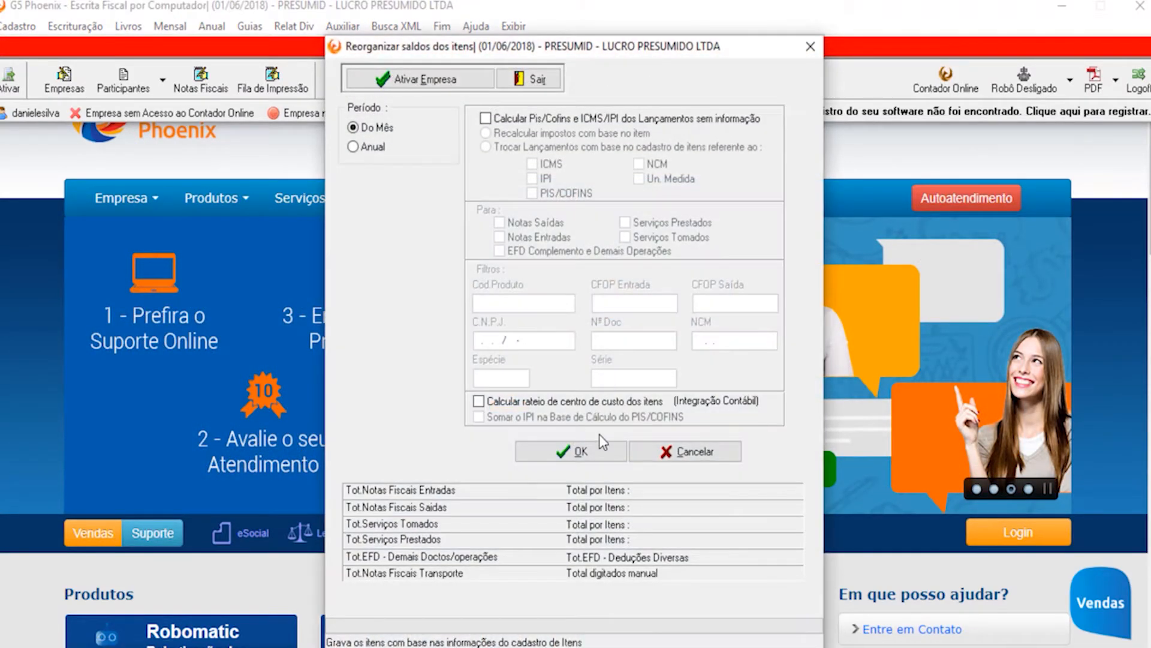
left_click(600, 453)
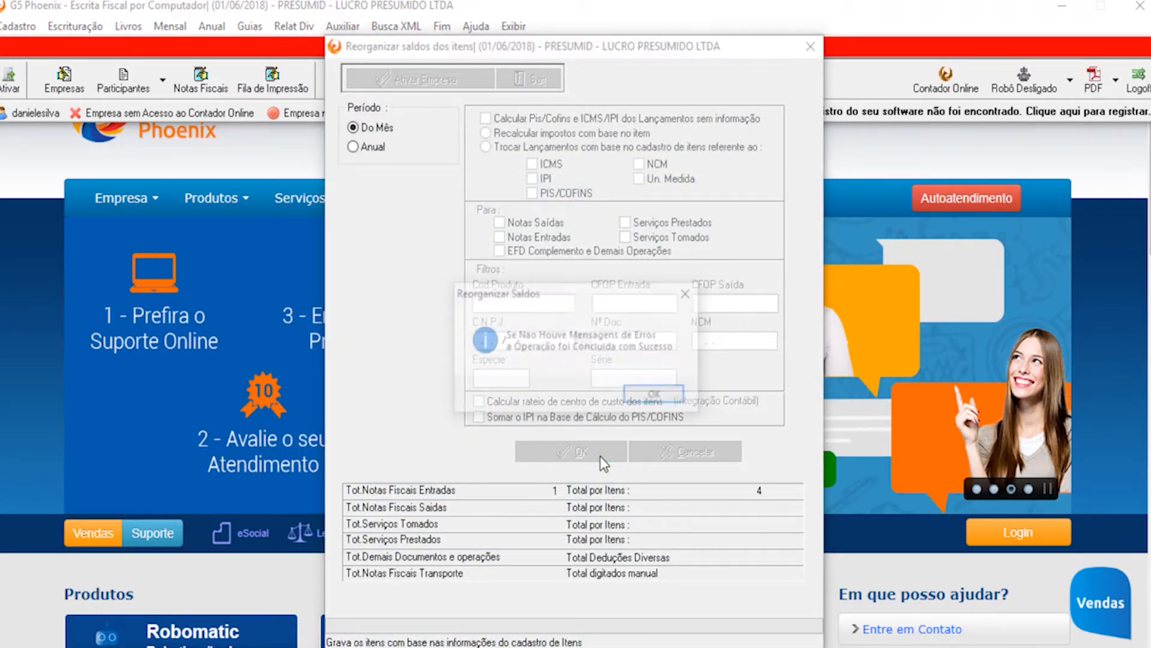
left_click(657, 396)
left_click(530, 79)
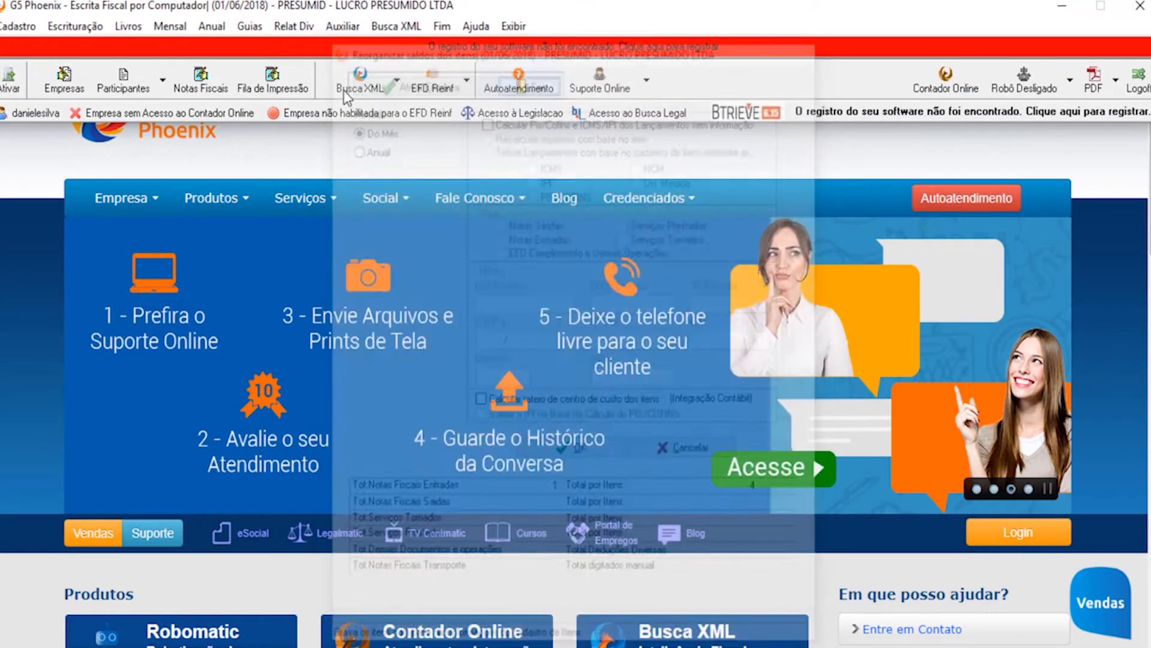
Step: Browse the inbound invoice entries in Lançamentos Fiscais, checking the imported note's fiscal data, and exit the window
left_click(198, 88)
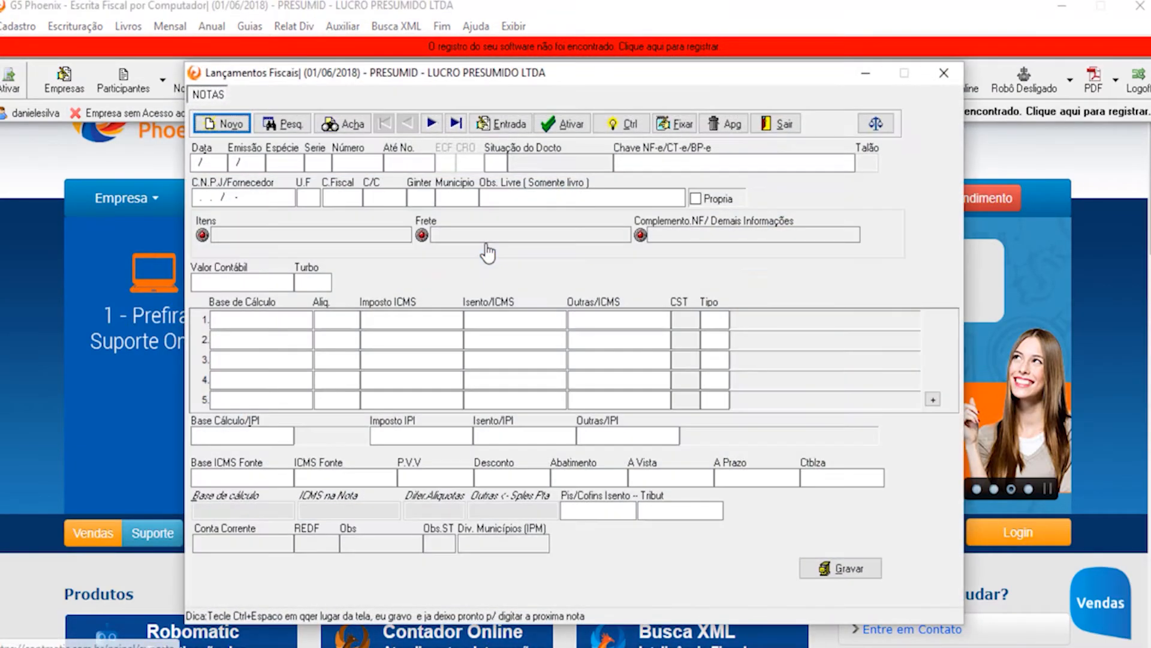
left_click(432, 123)
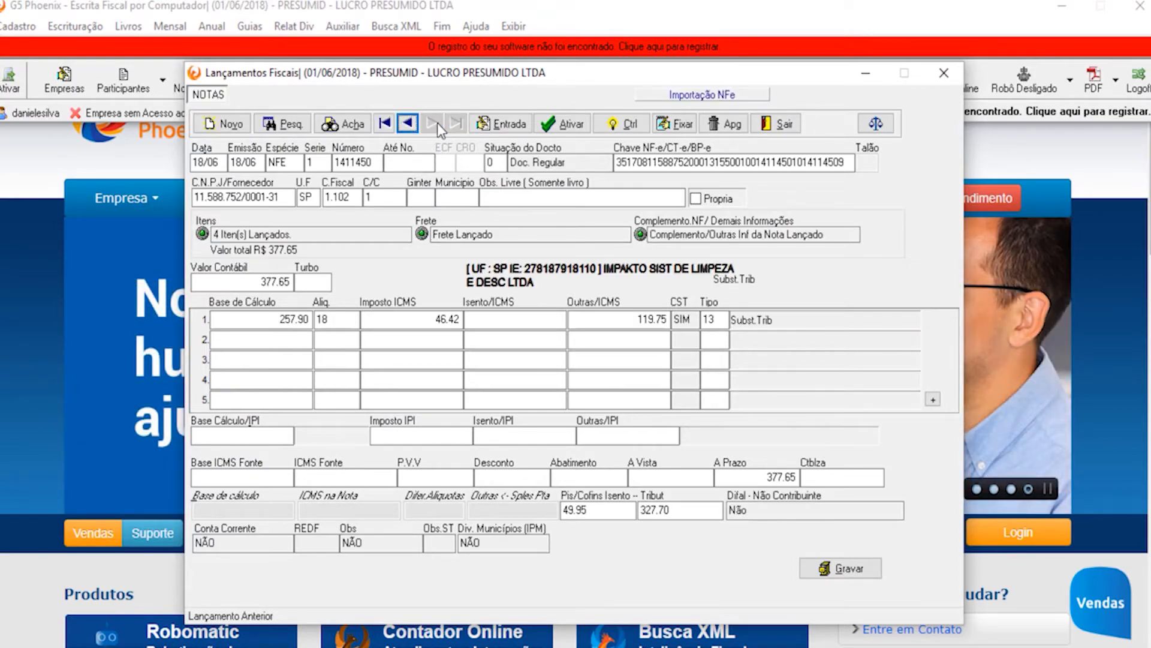
left_click(412, 125)
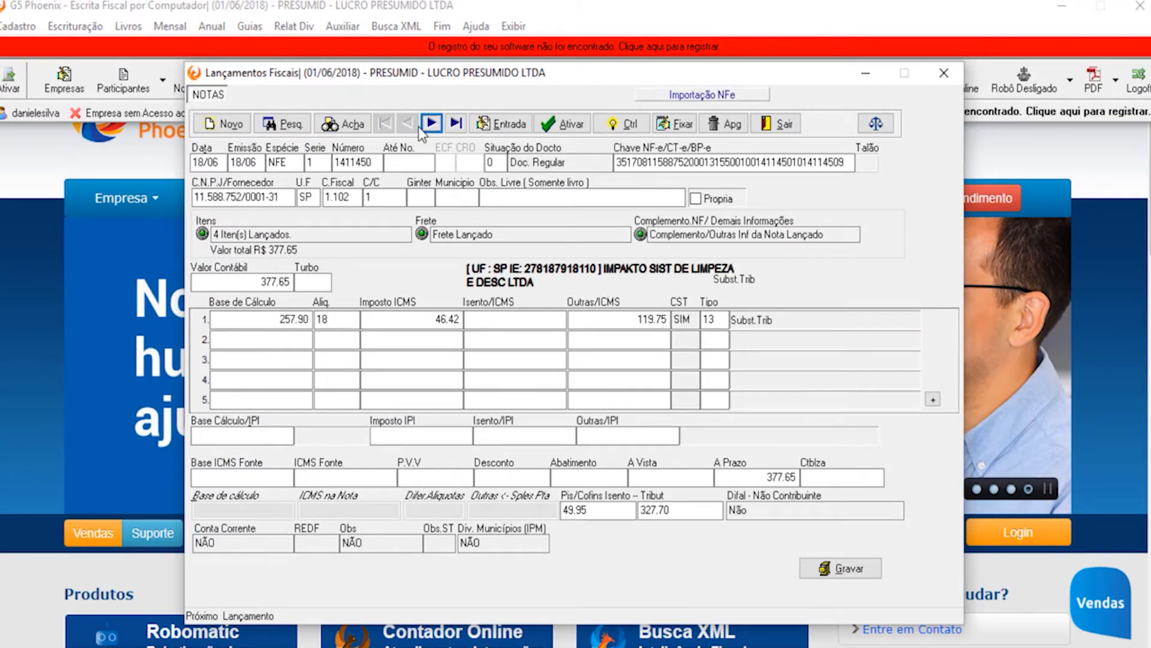
left_click(431, 124)
left_click(411, 127)
left_click(432, 126)
left_click(410, 126)
left_click(437, 126)
left_click(410, 126)
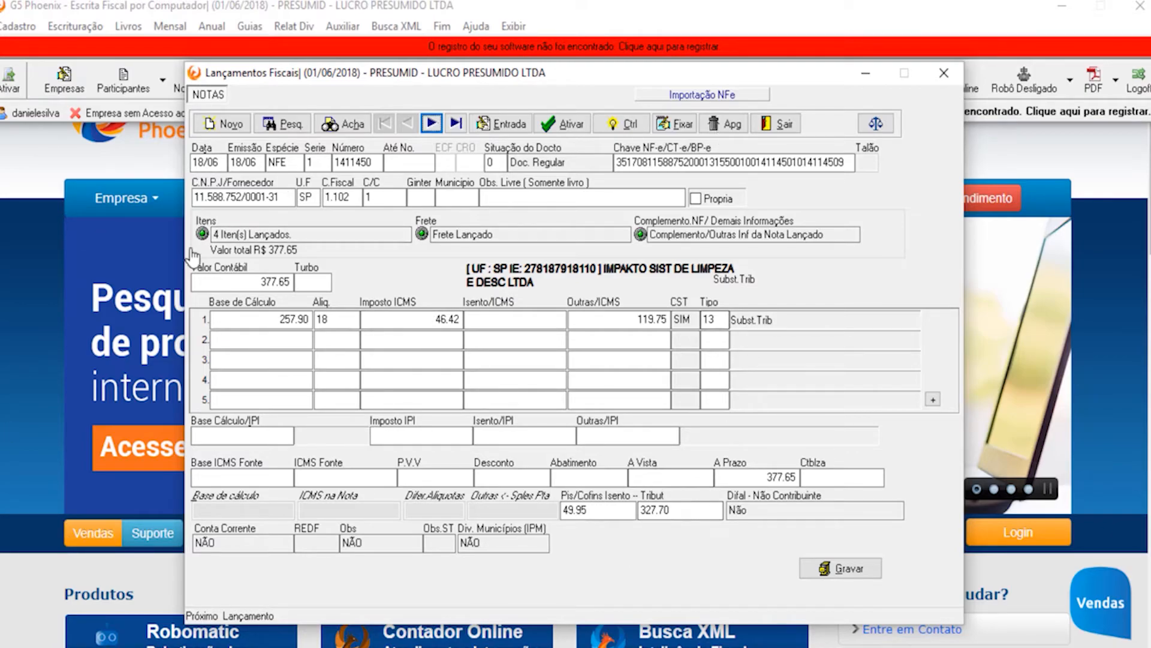
left_click(774, 123)
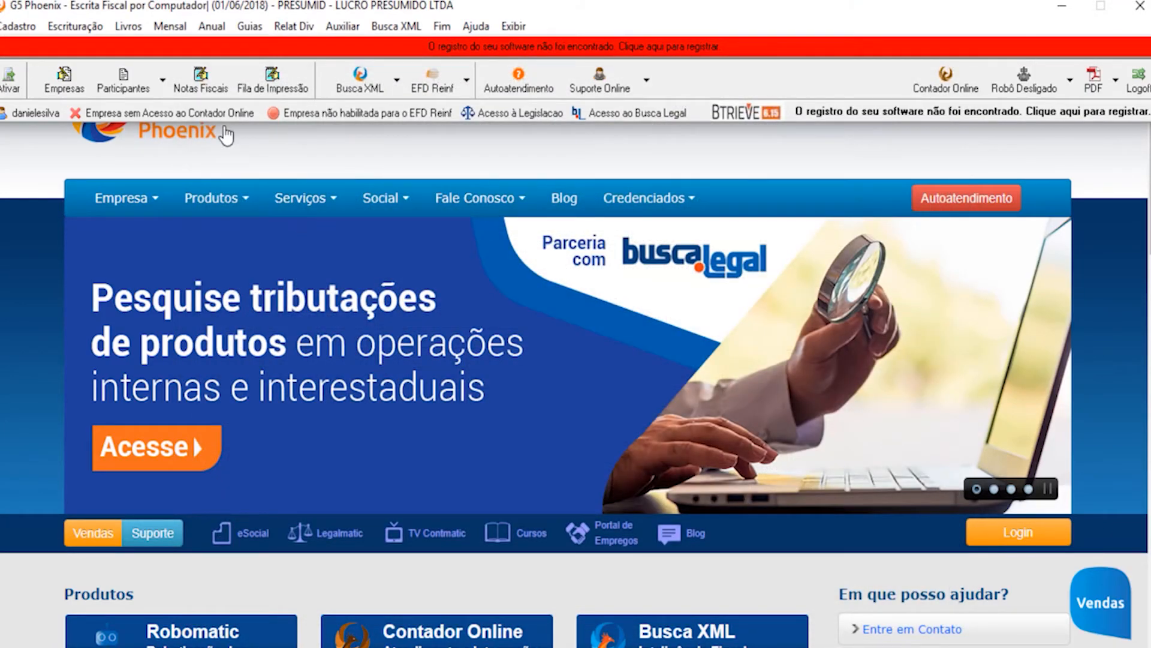
Step: Open the NFe import for Saídas (Emissão Própria) and enable Atualizar cadastro de Participantes and Atualizar cad. Itens Base no Arquivo
left_click(87, 28)
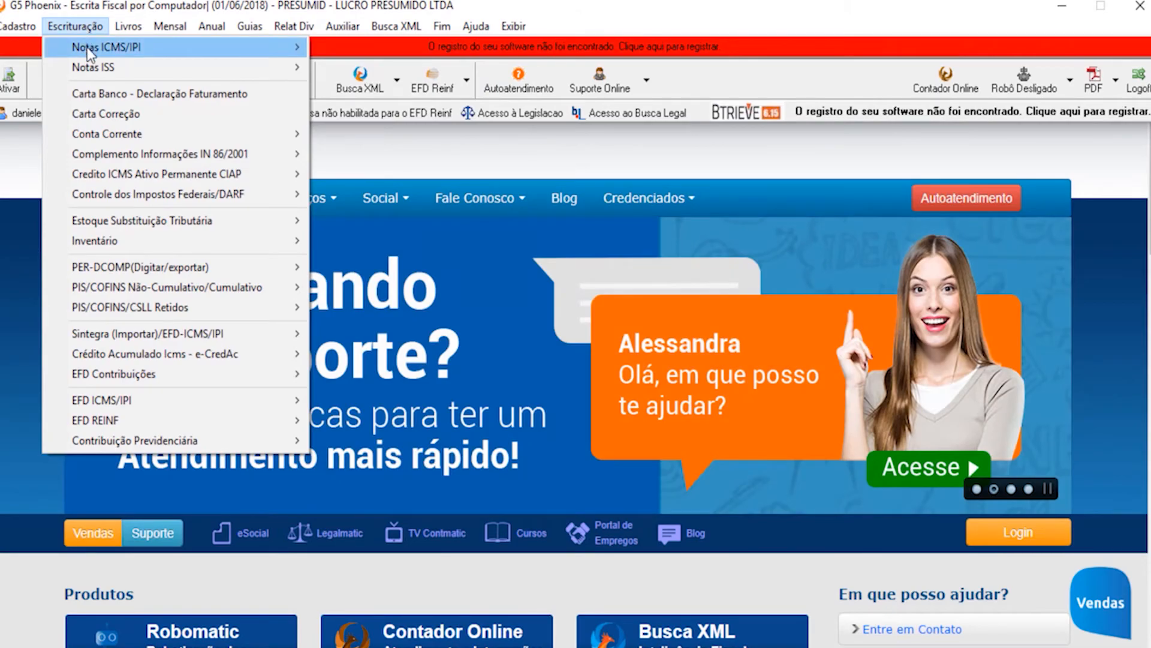
mouse_move(90, 53)
mouse_move(437, 159)
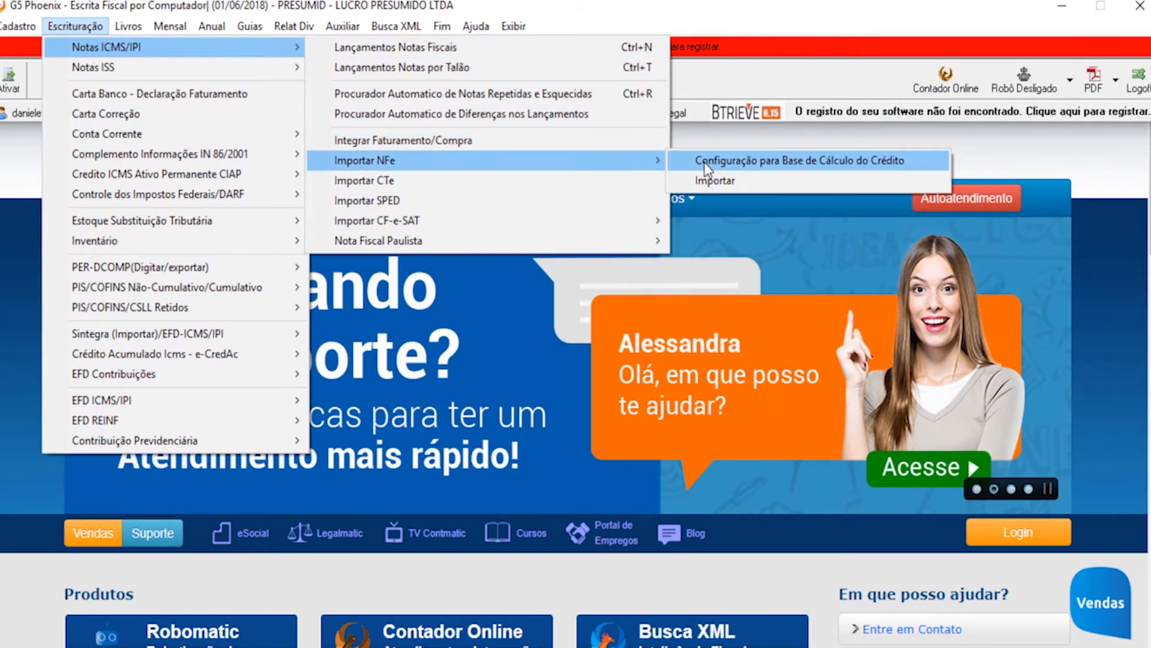
left_click(717, 180)
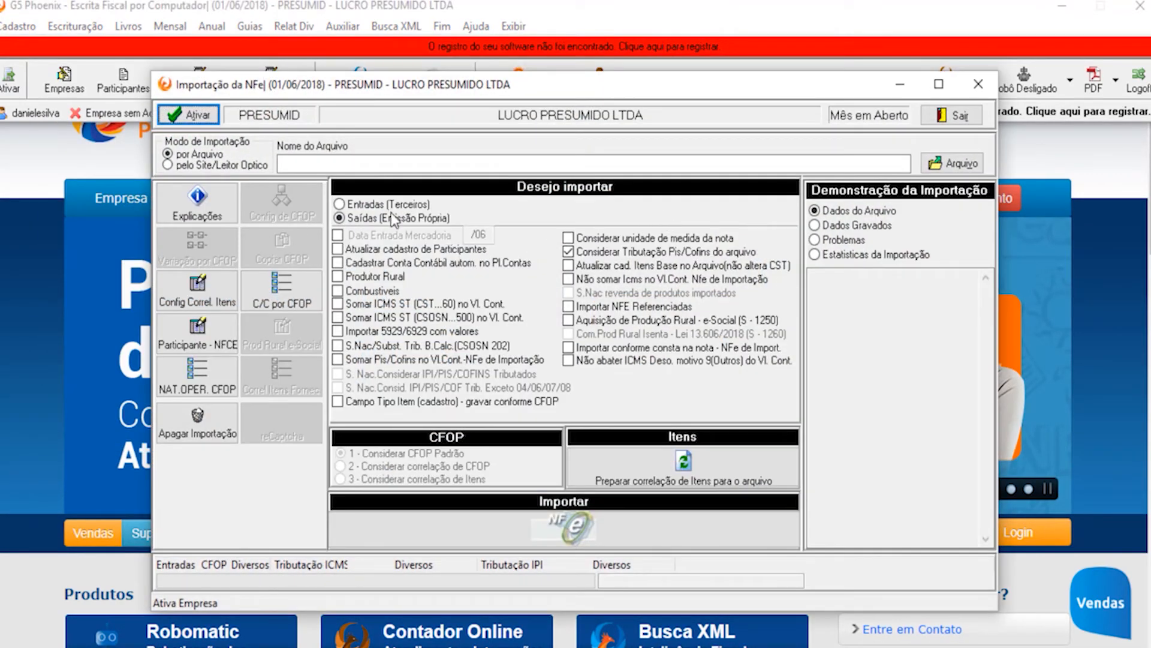
left_click(377, 251)
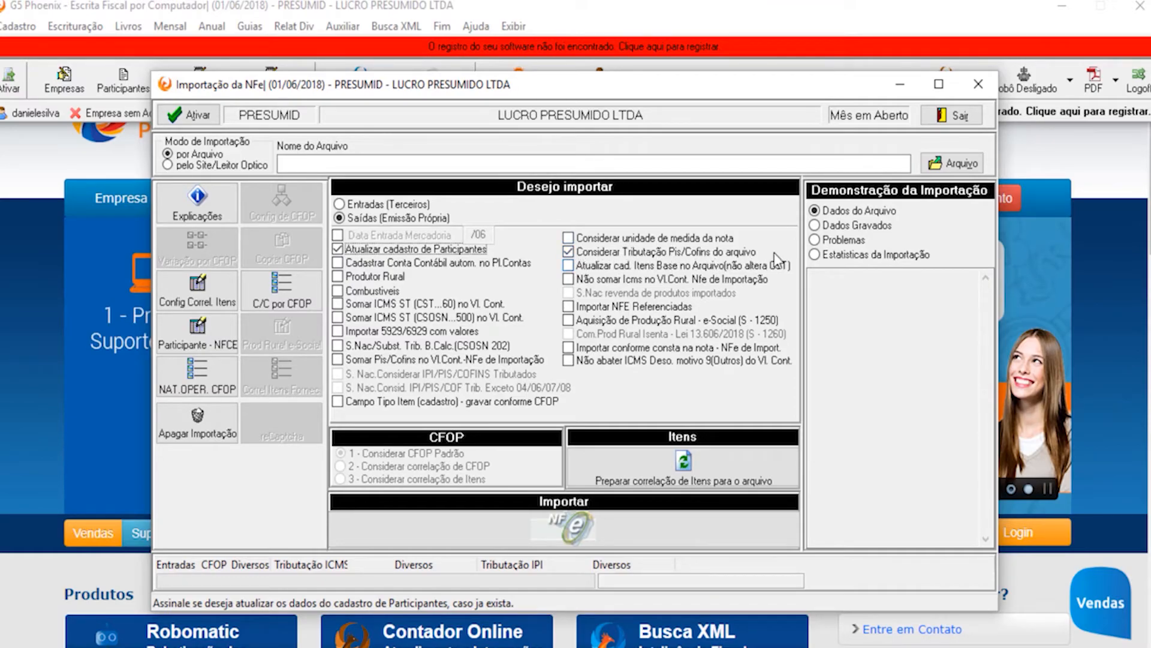
left_click(571, 265)
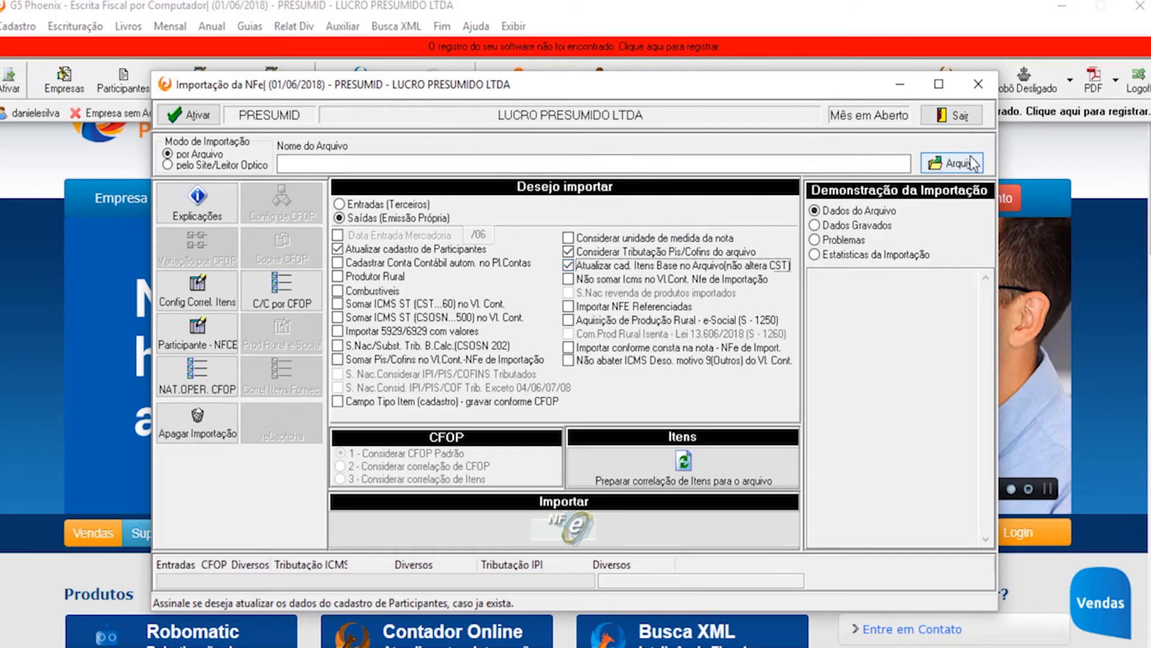
Step: Select nfe saída.xml from the preselected folder as the file to import
left_click(953, 163)
left_click(347, 180)
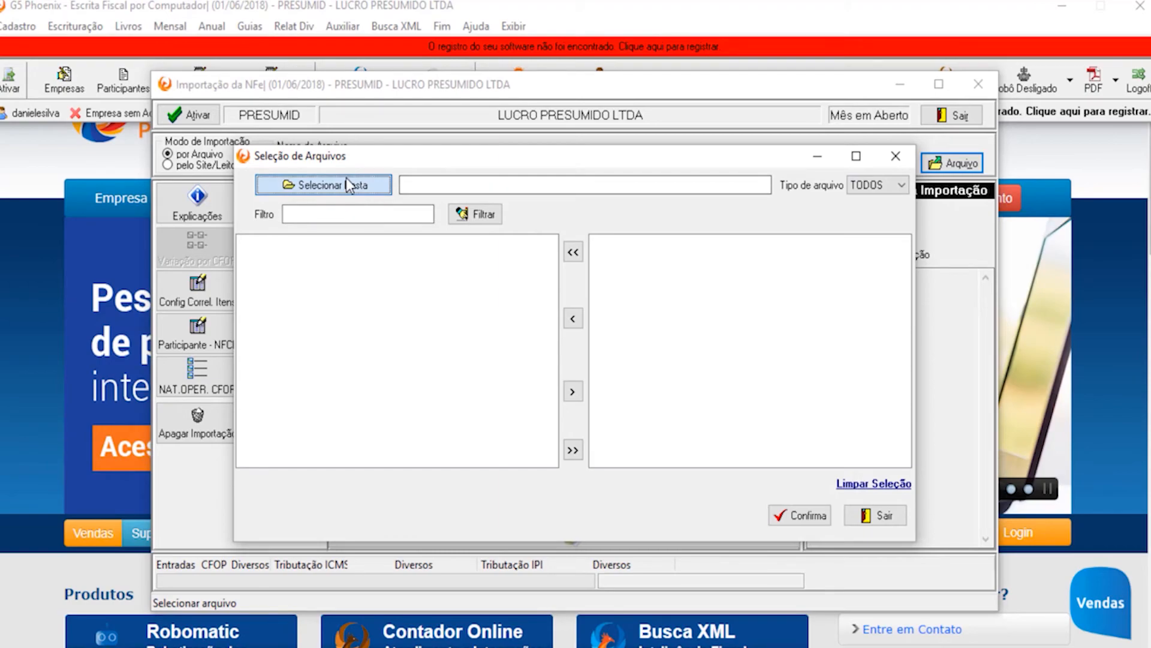
left_click(598, 478)
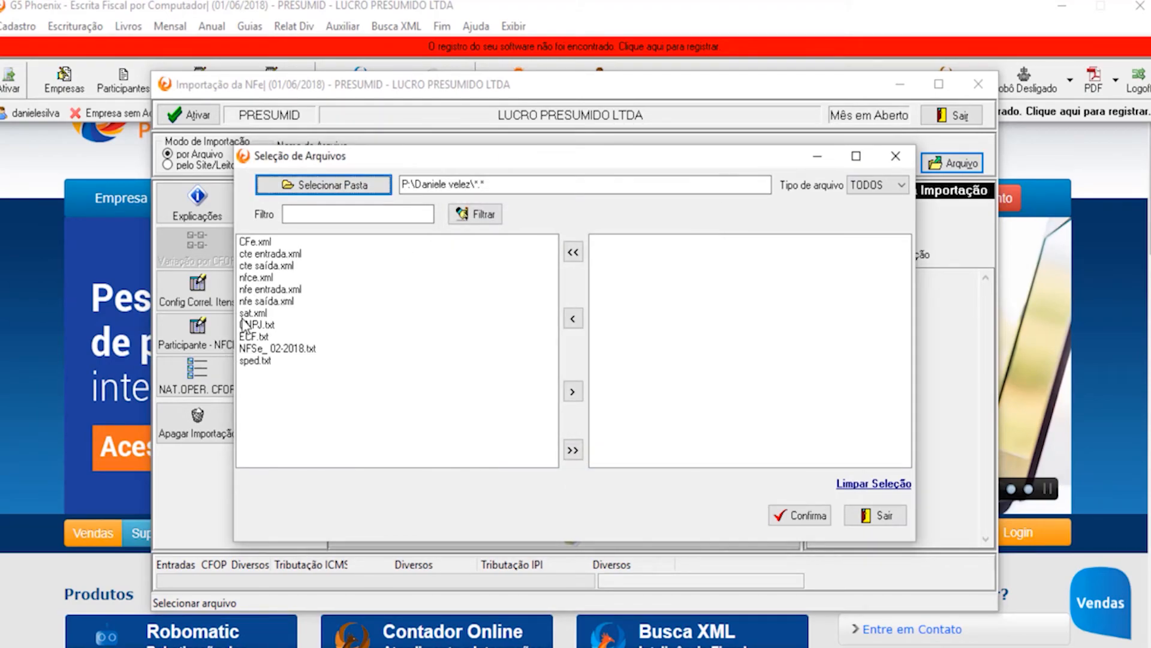
left_click(280, 303)
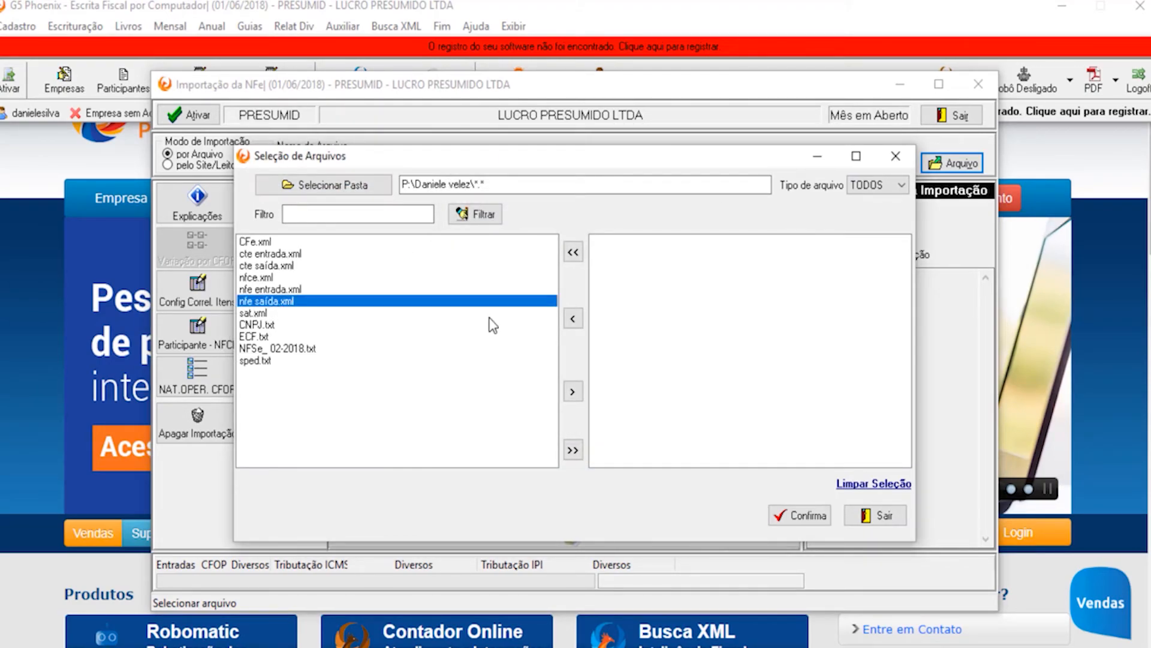
left_click(572, 391)
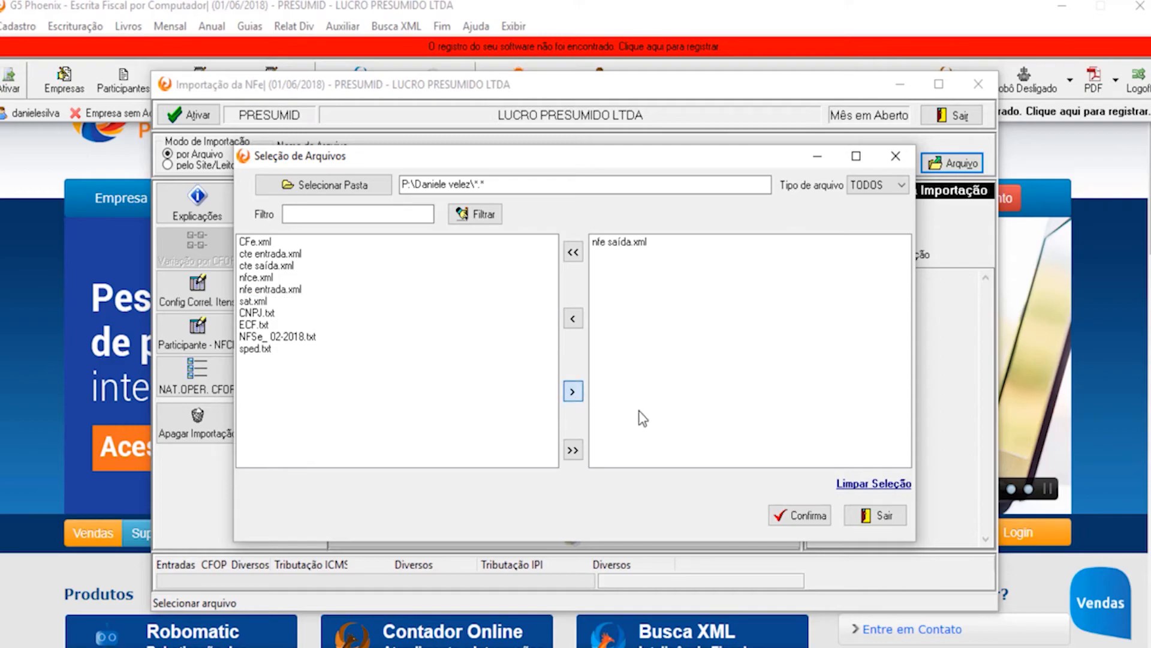
left_click(797, 515)
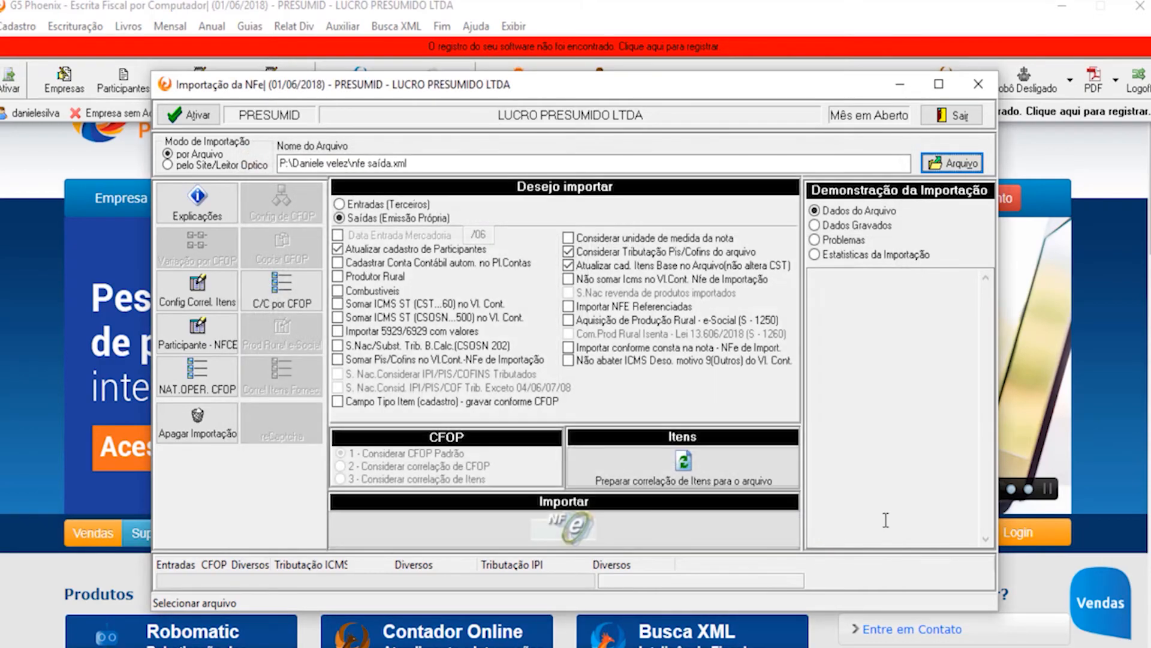
Step: Import the selected outbound NFe file and close the import window
left_click(558, 530)
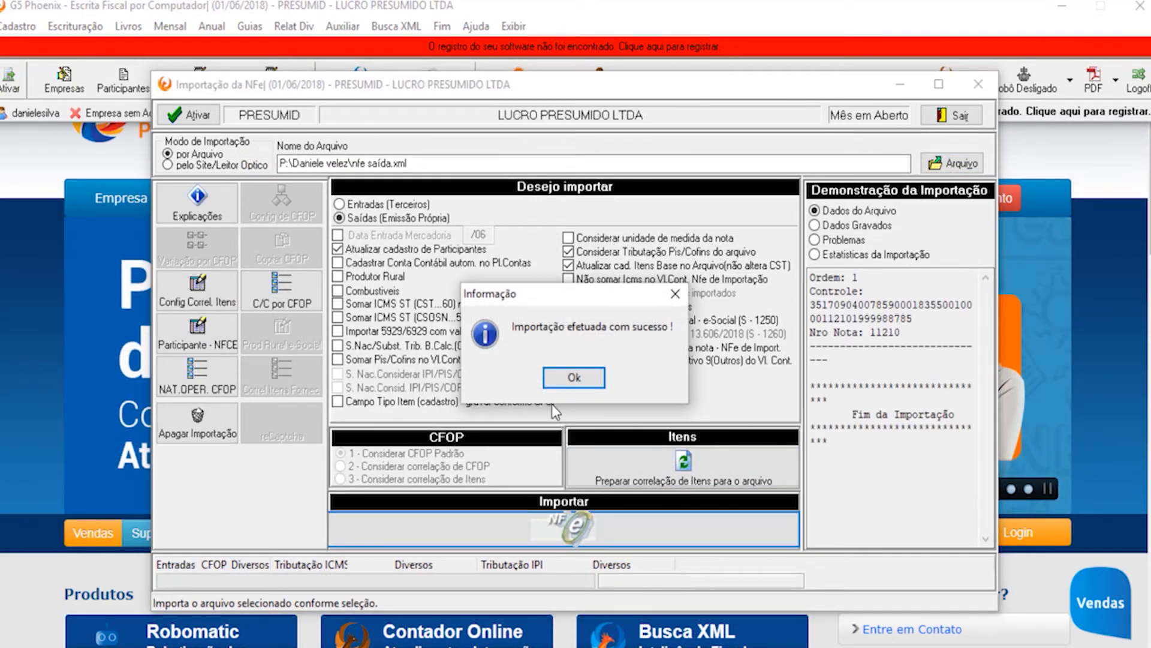
left_click(574, 375)
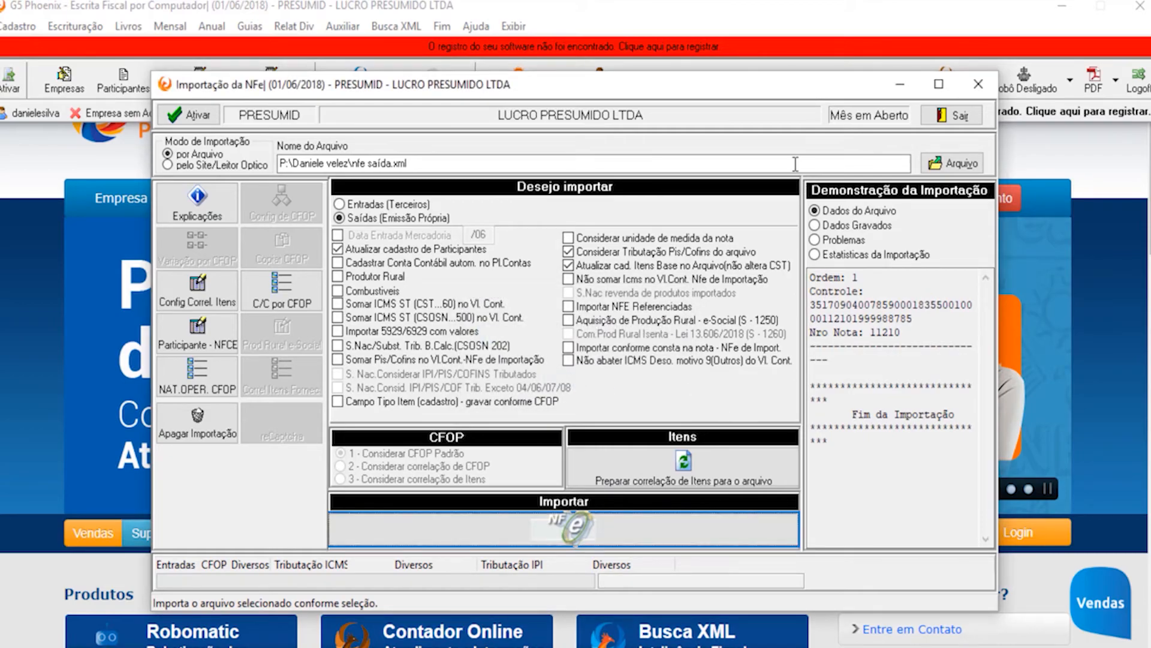
left_click(955, 116)
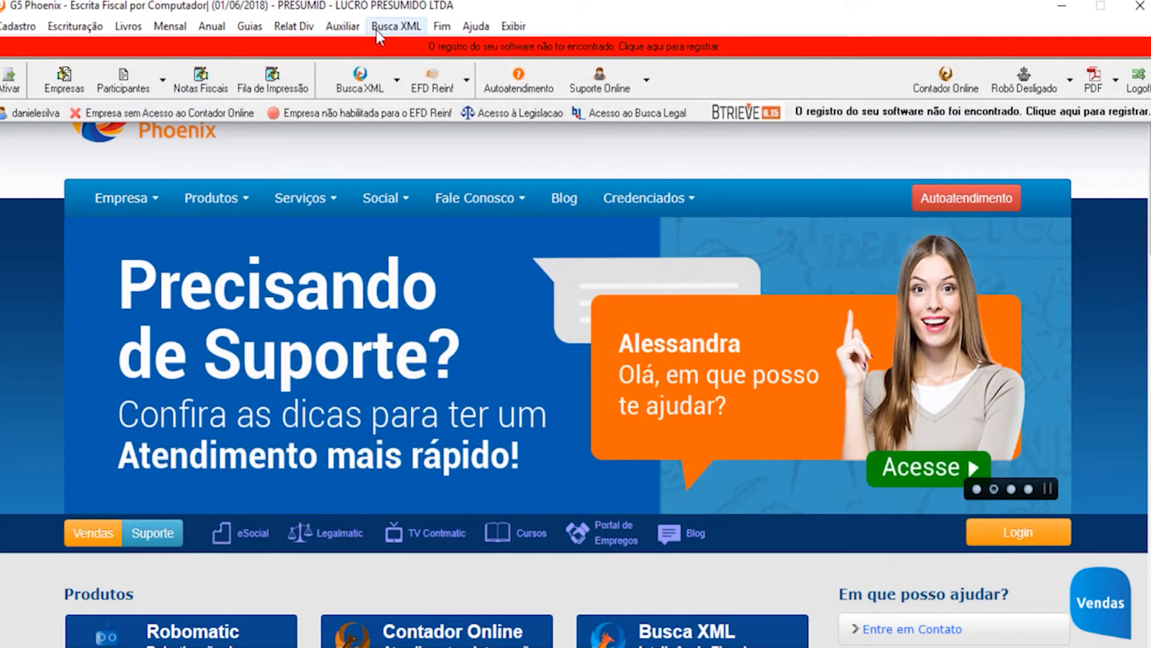
Step: Reorganize the company's balances with Reorganizar Saldos for the period Do Mês and close its window
left_click(336, 28)
left_click(358, 114)
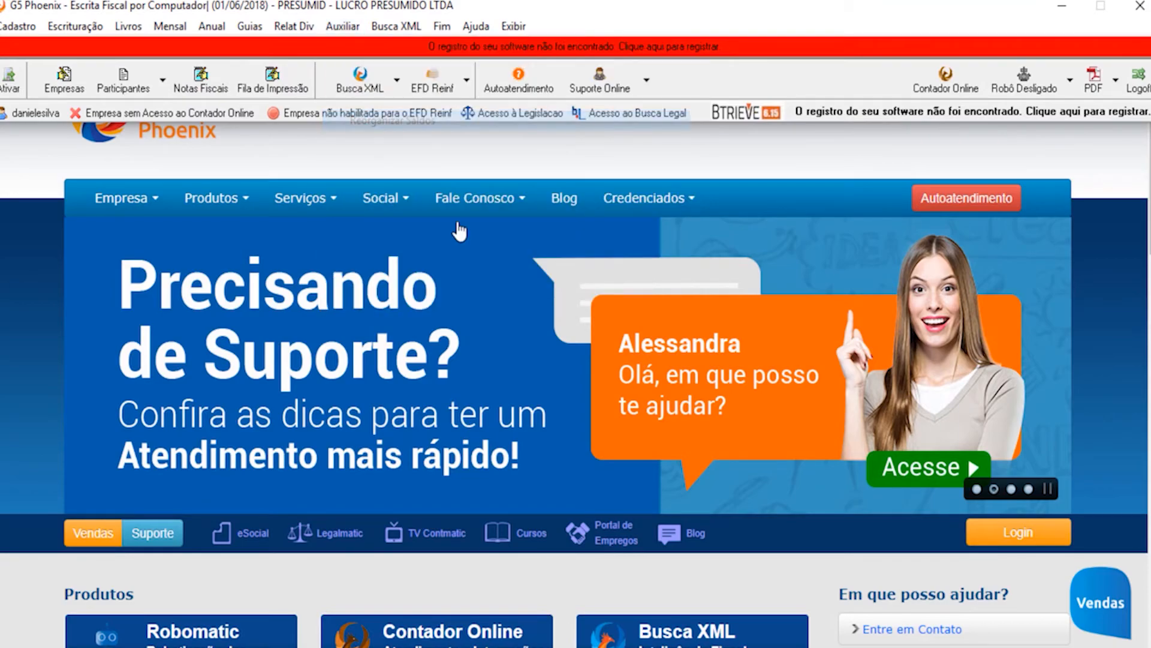
left_click(635, 318)
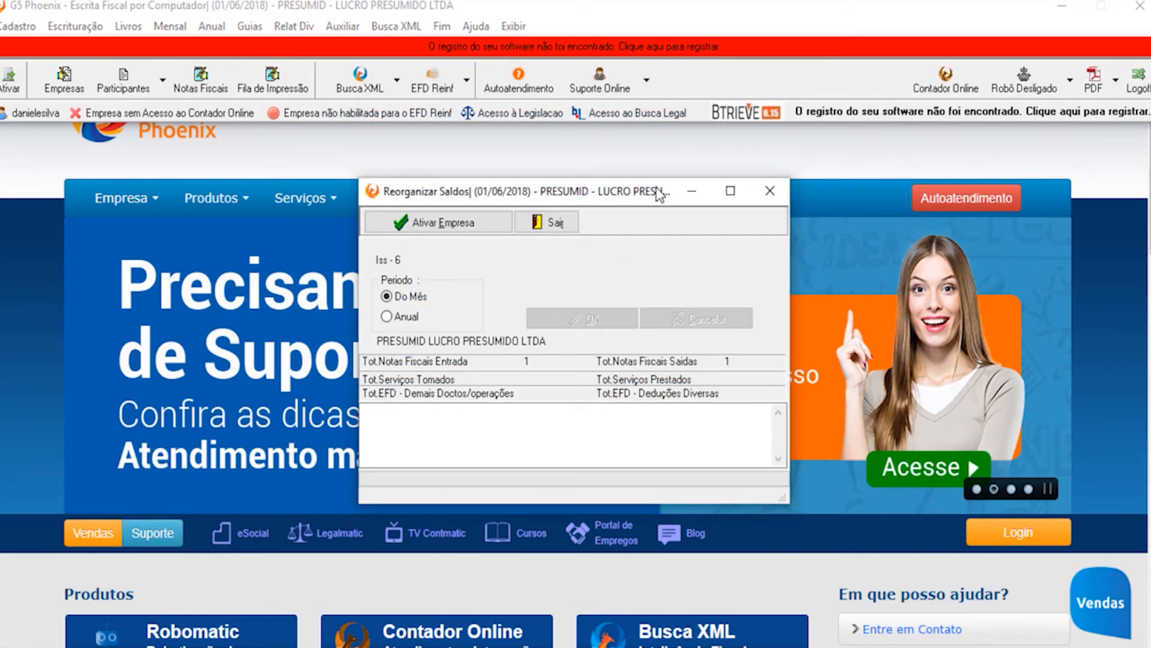
left_click(572, 377)
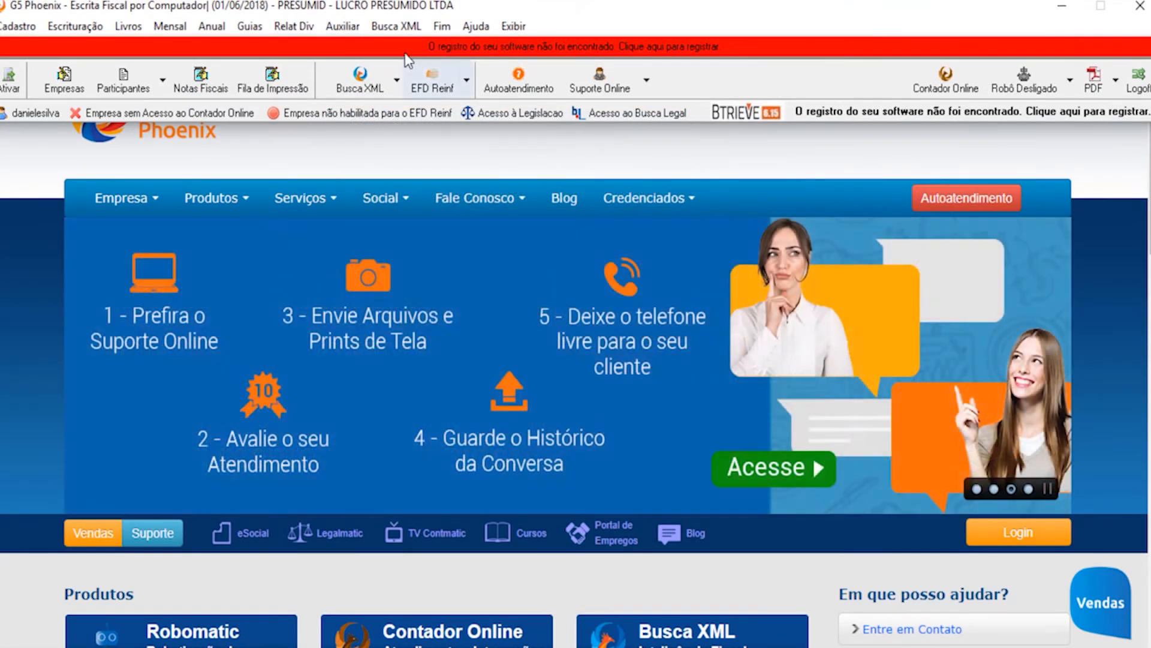
Step: Reorganize the item balances with Reorganizar saldos dos itens for the period Do Mês and exit the window
left_click(342, 25)
left_click(398, 142)
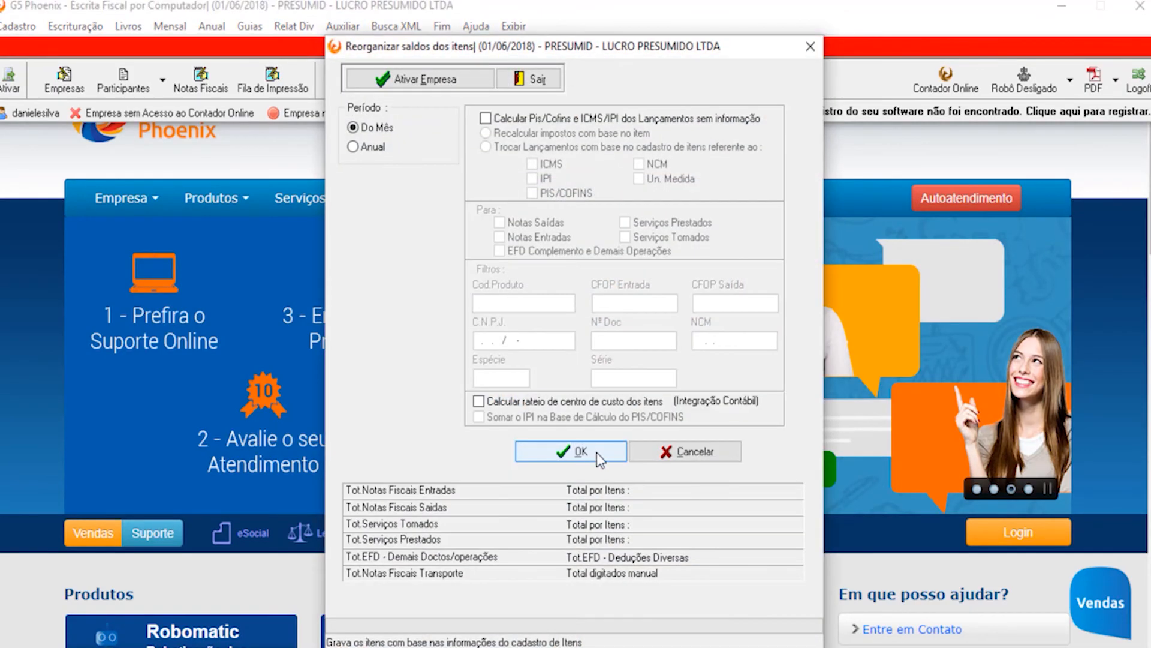
left_click(596, 453)
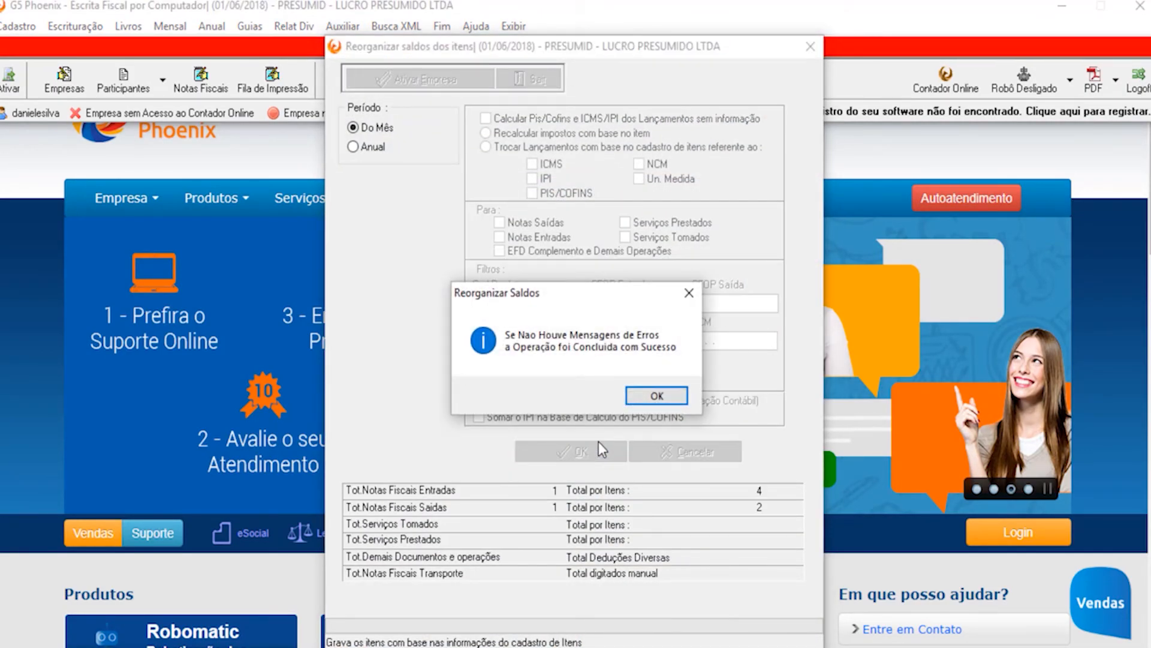
left_click(656, 397)
left_click(542, 76)
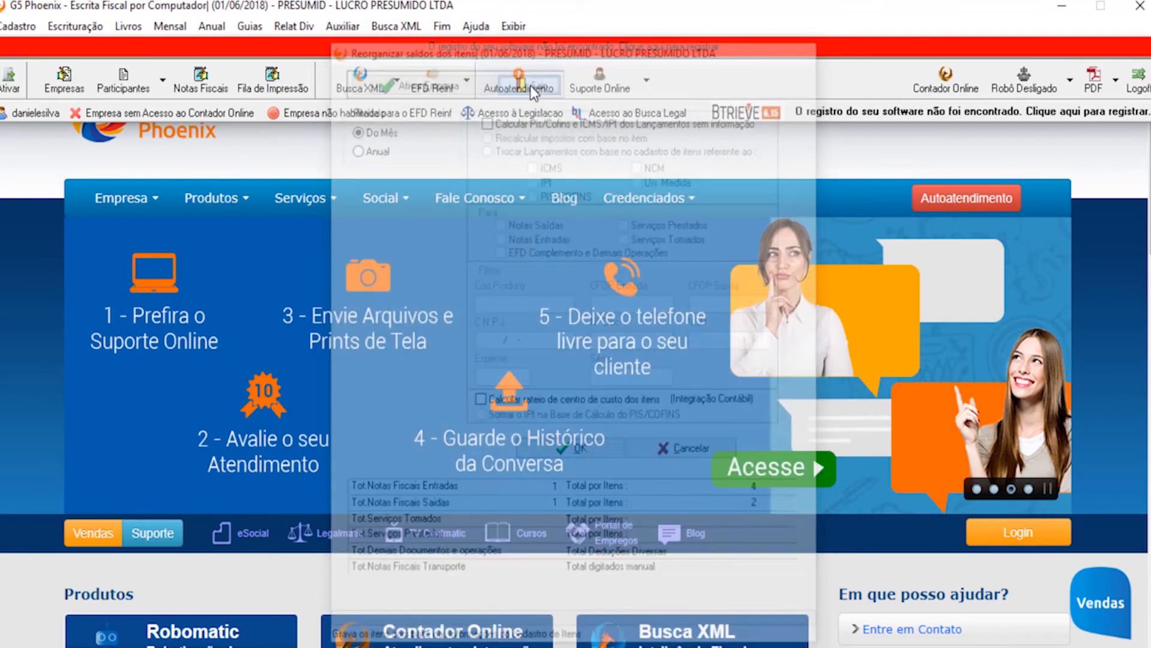
Step: Switch Lançamentos Fiscais to Saída, check the imported outbound invoice's fiscal data, and exit the window
left_click(183, 90)
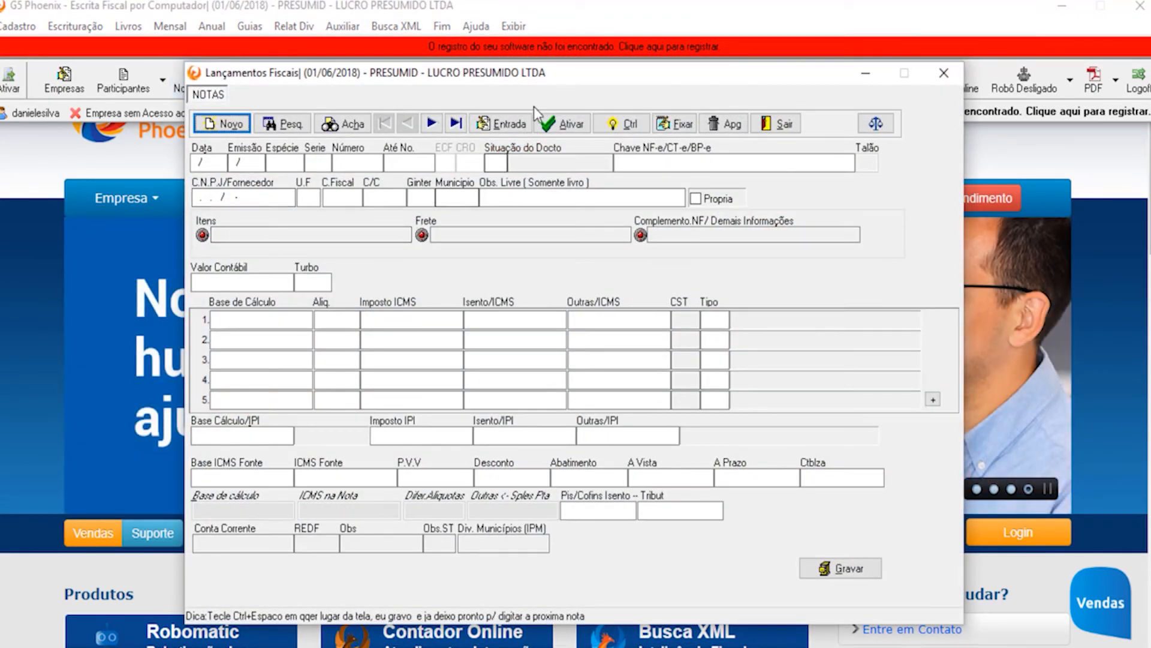
left_click(487, 131)
left_click(431, 131)
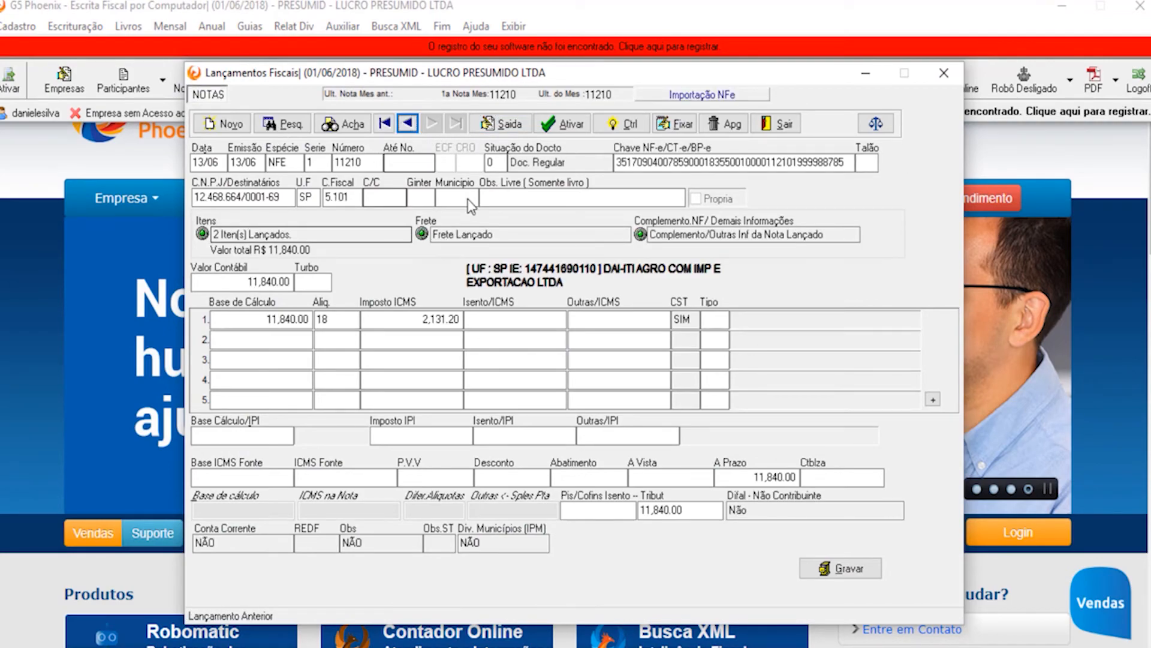
left_click(407, 124)
left_click(404, 363)
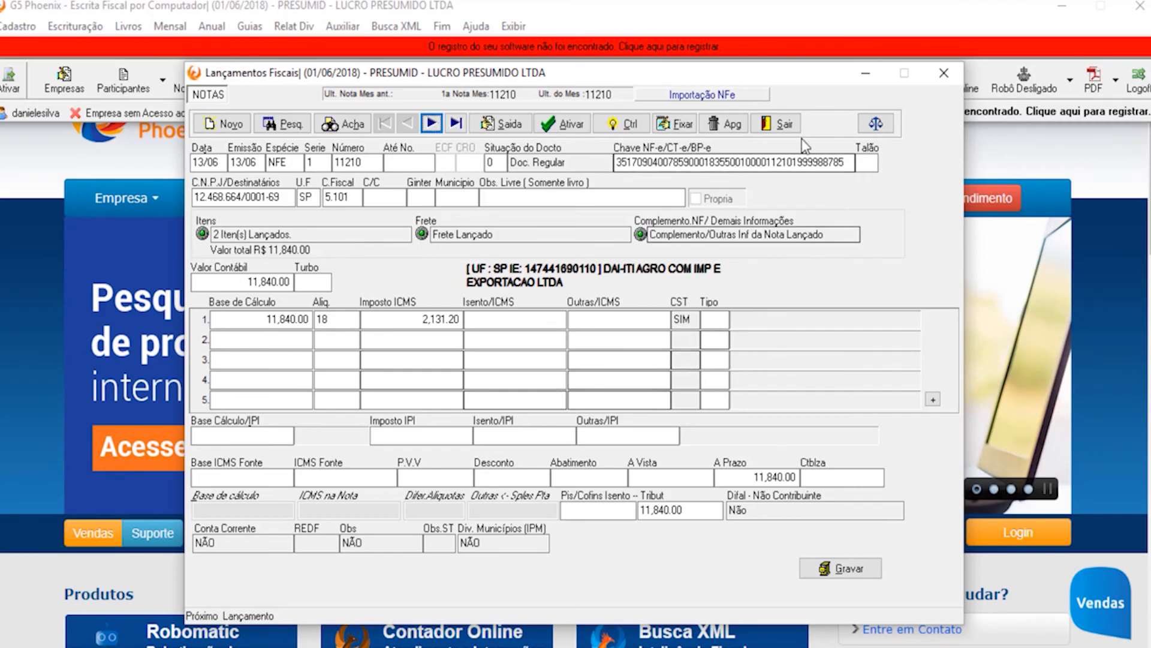
left_click(781, 126)
left_click(77, 26)
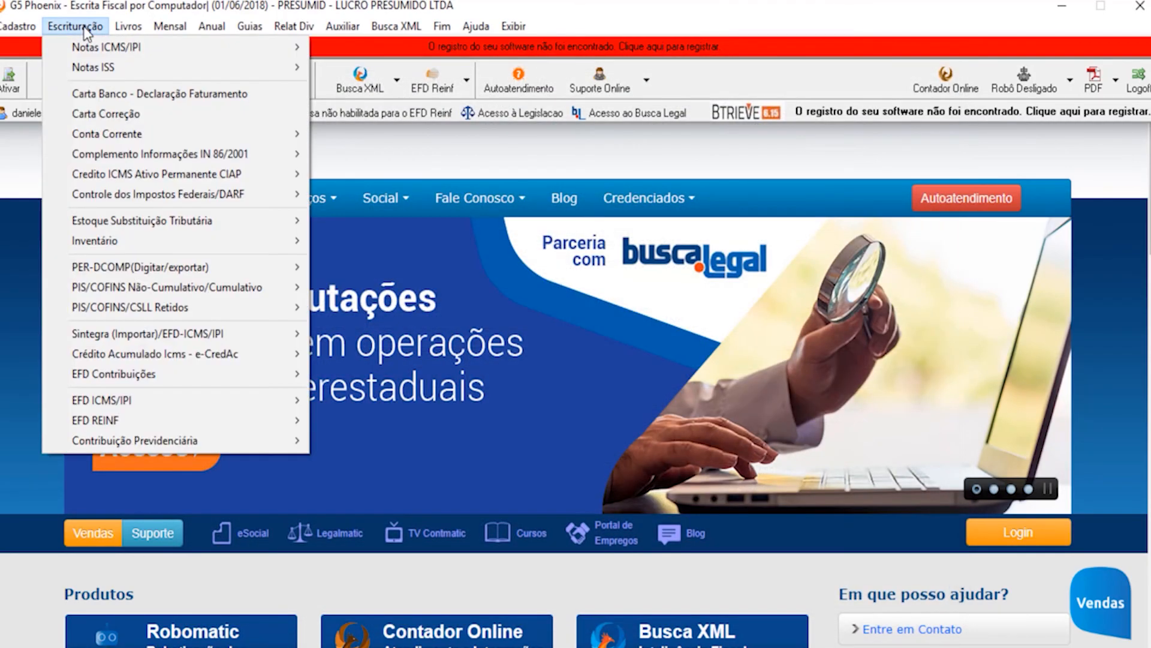
left_click(87, 29)
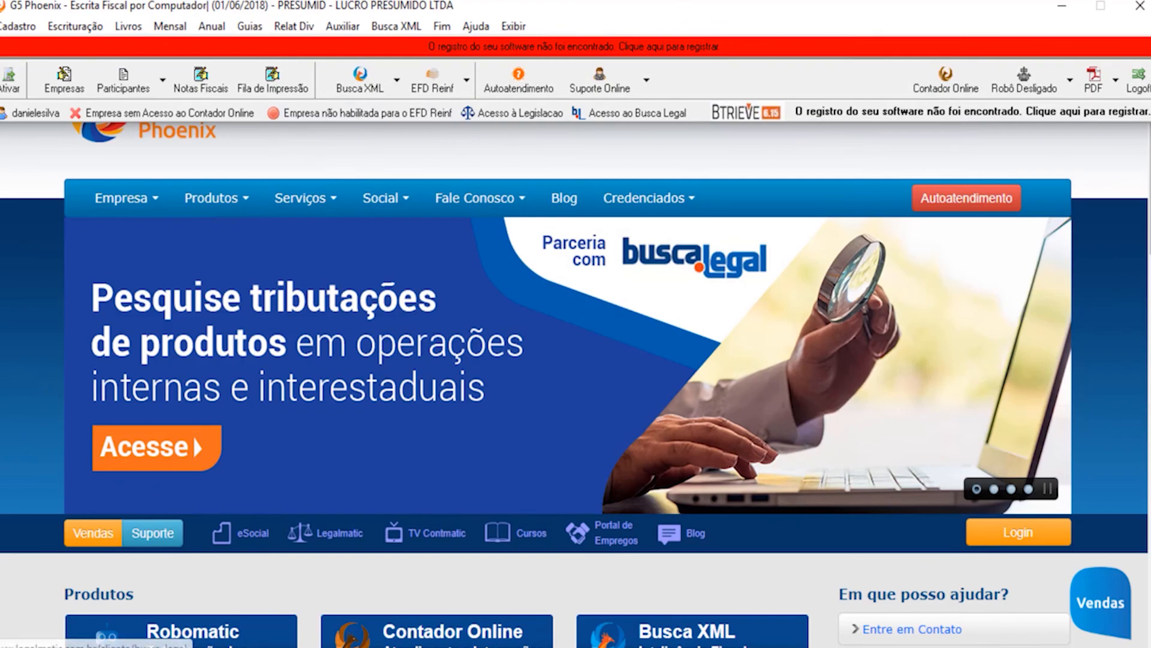